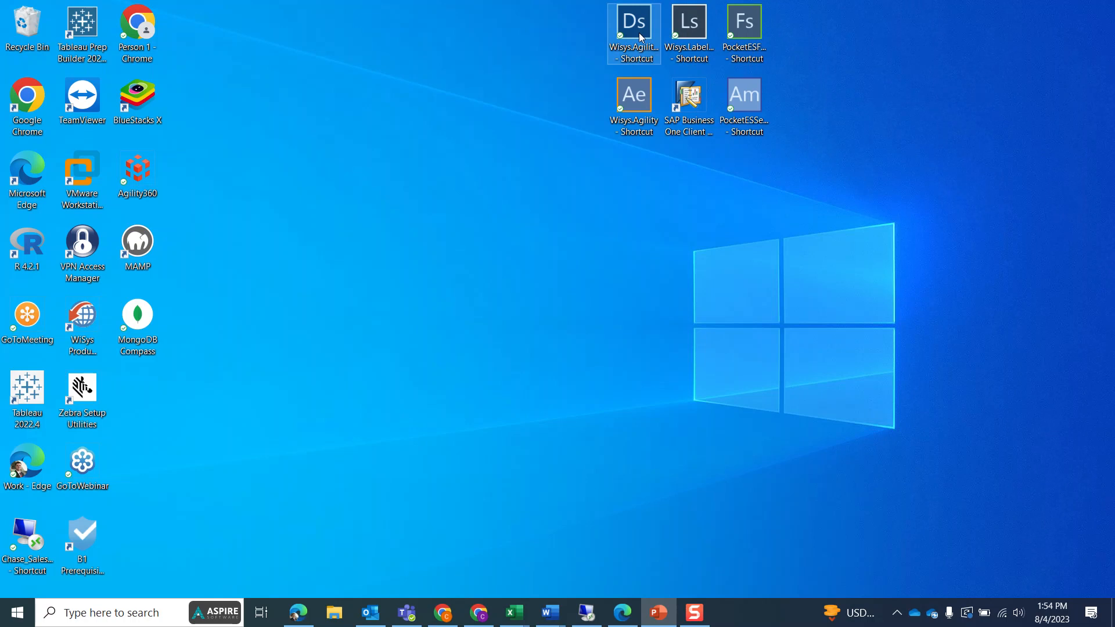
- Launch Wisys Agility Design Studio and open the Tailoring of Month project
left_click(639, 36)
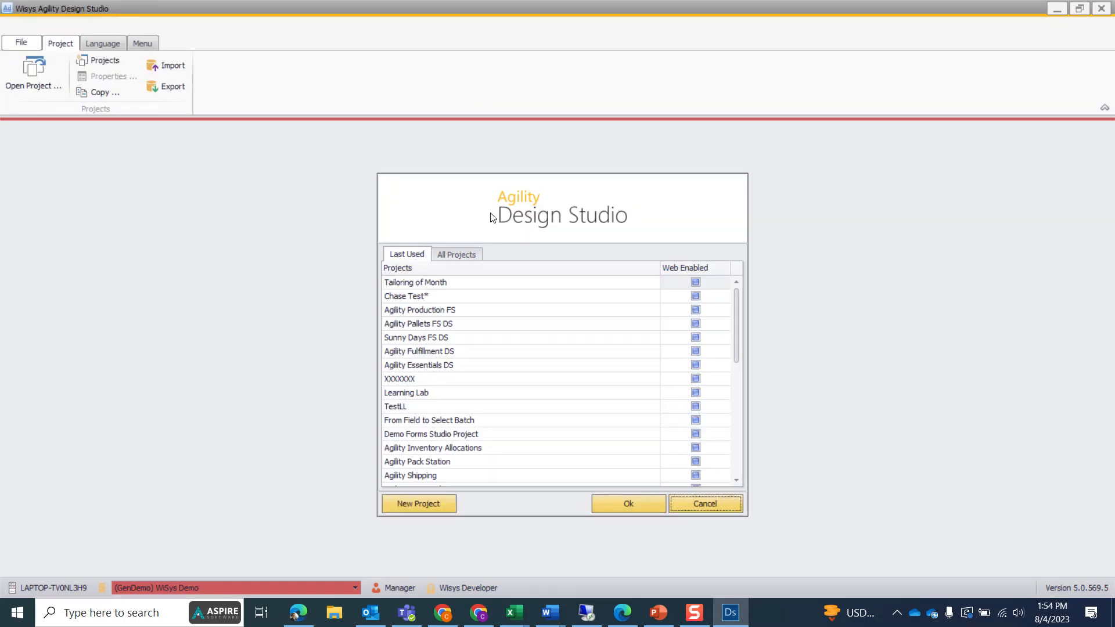
left_click(439, 283)
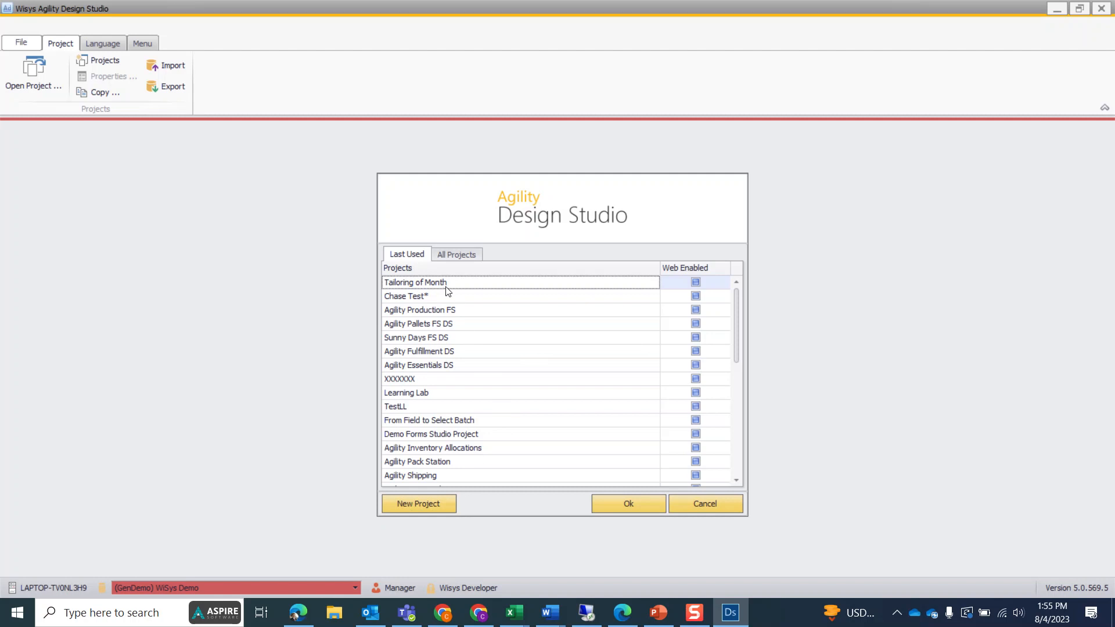
left_click(632, 501)
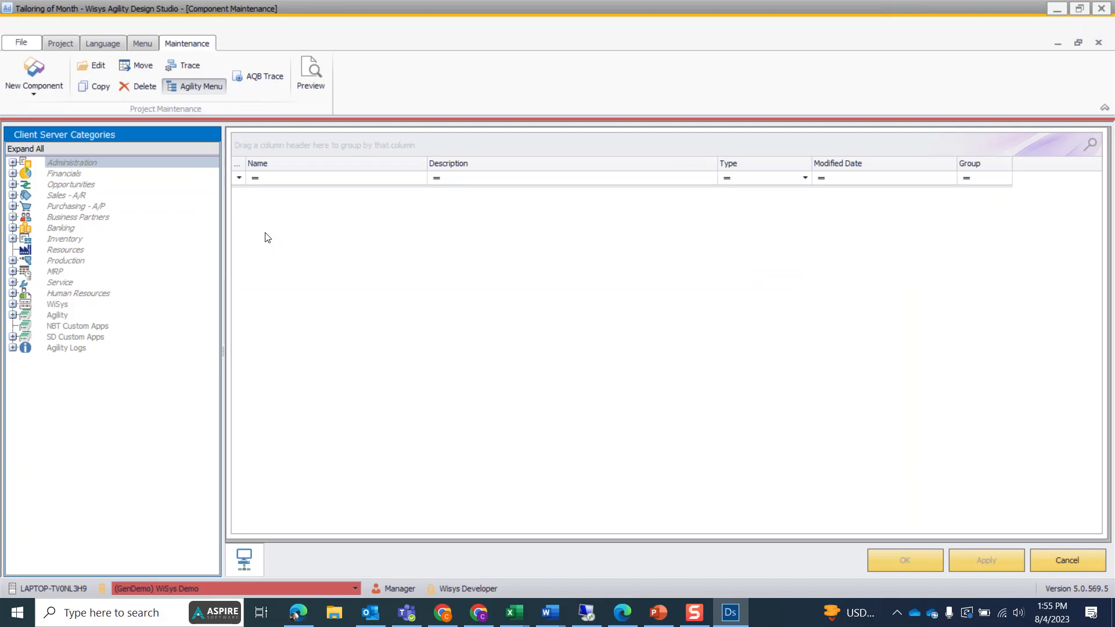
- Create a new grid component named Production Orders Grid
left_click(37, 89)
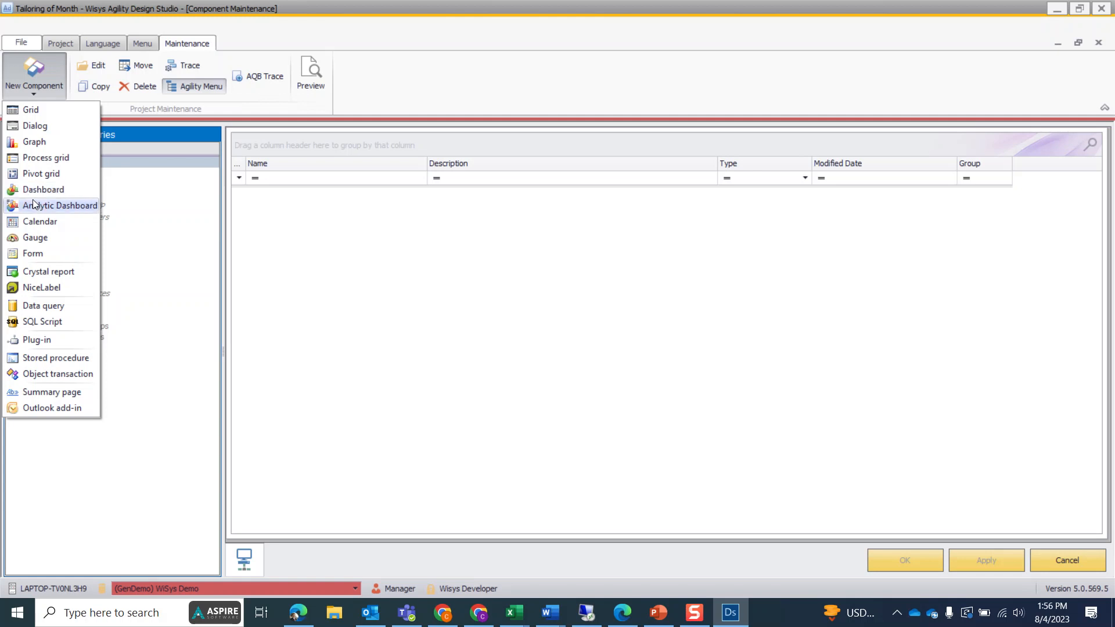
left_click(26, 111)
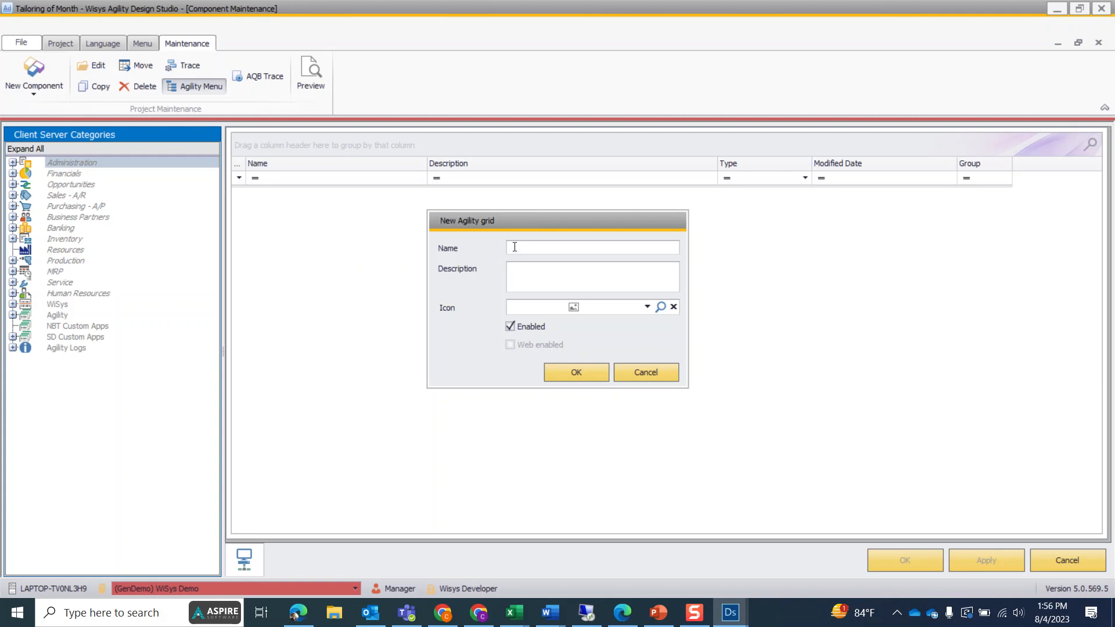
type("Production Order s Grid")
left_click(590, 372)
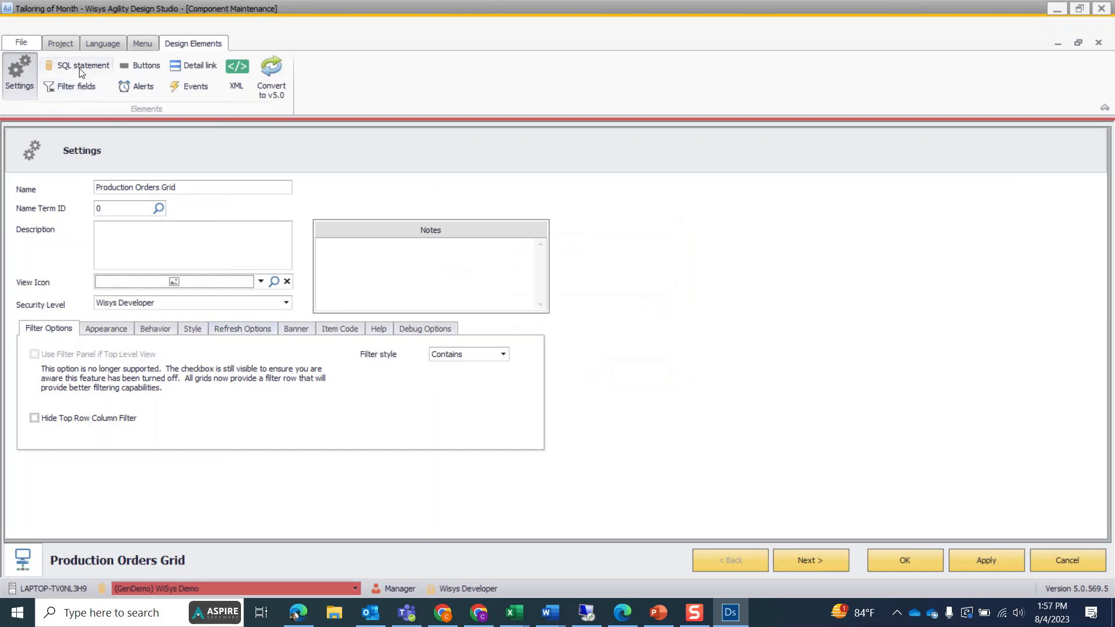
- Paste the OWOR query for StartDate, DocNum, ItemCode, PlannedQty and DueDate with Status 'P' or 'R' as the grid's SQL statement, format it and save
left_click(82, 69)
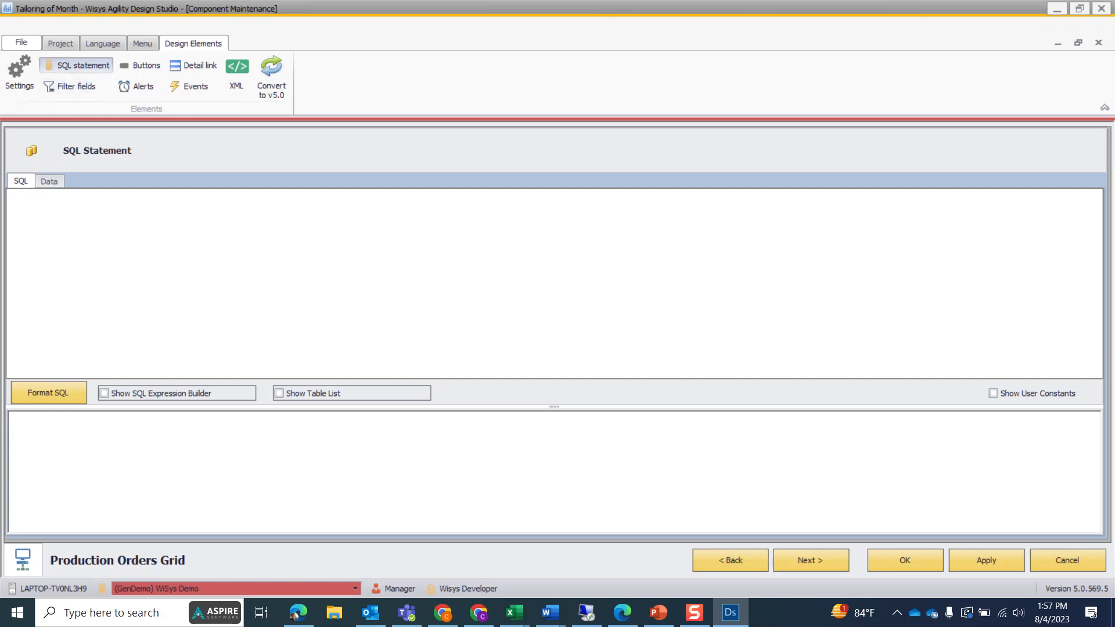
key("alt+Tab")
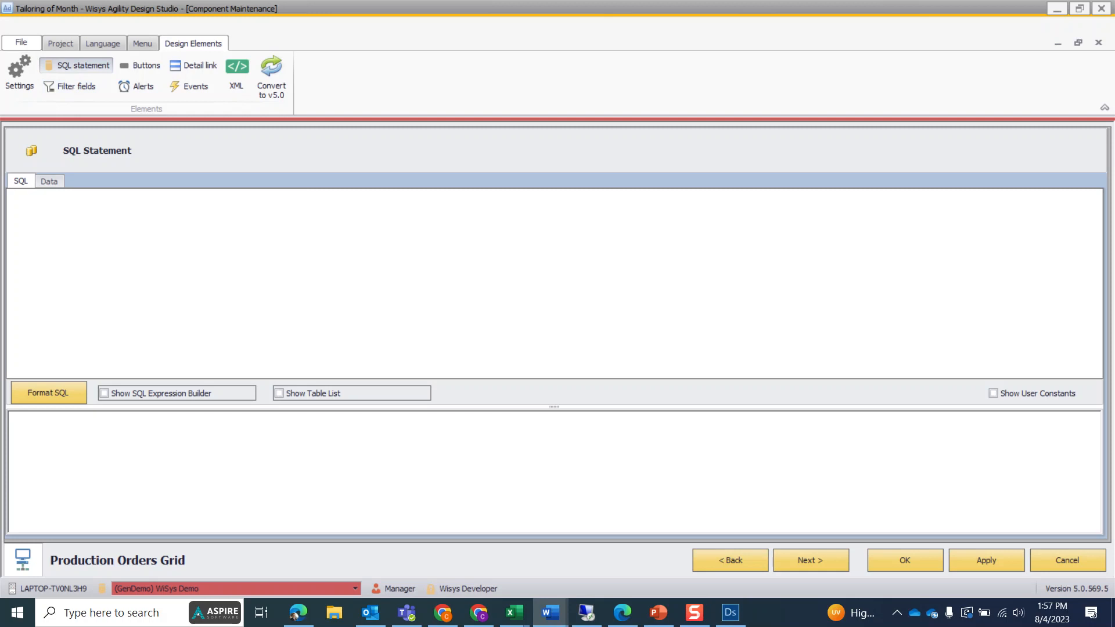
right_click(373, 425)
left_click(410, 445)
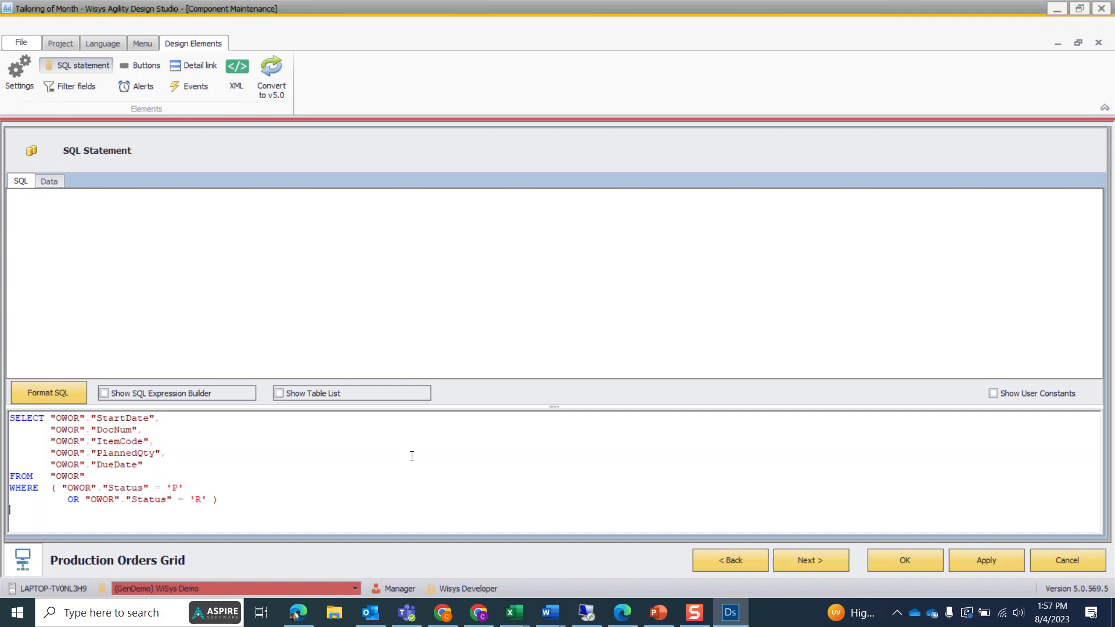
left_click(50, 389)
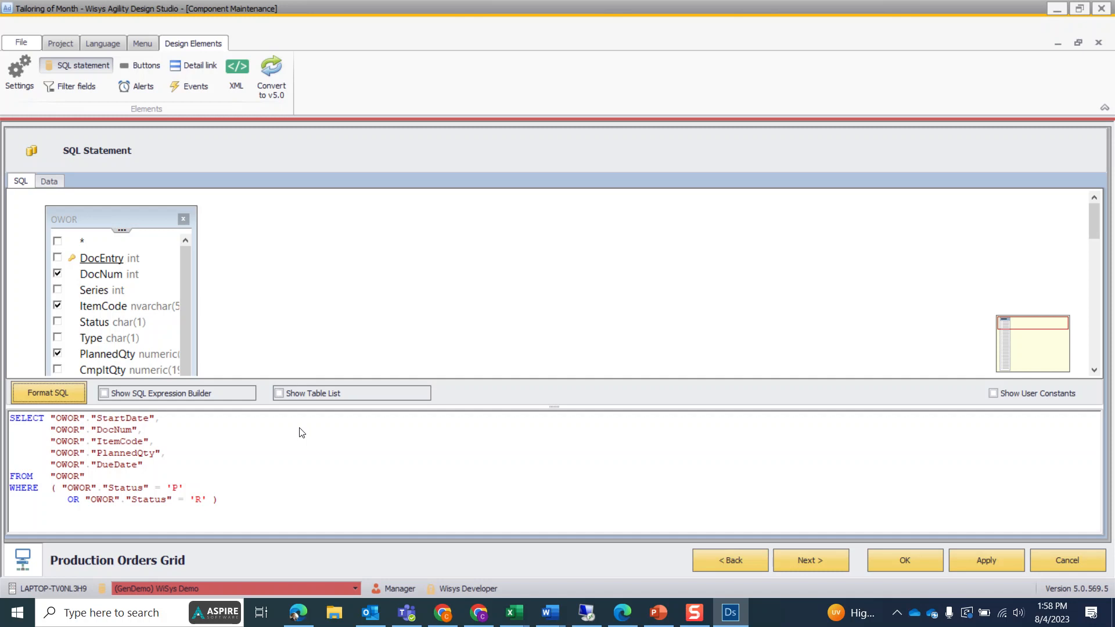
left_click(957, 560)
left_click(908, 553)
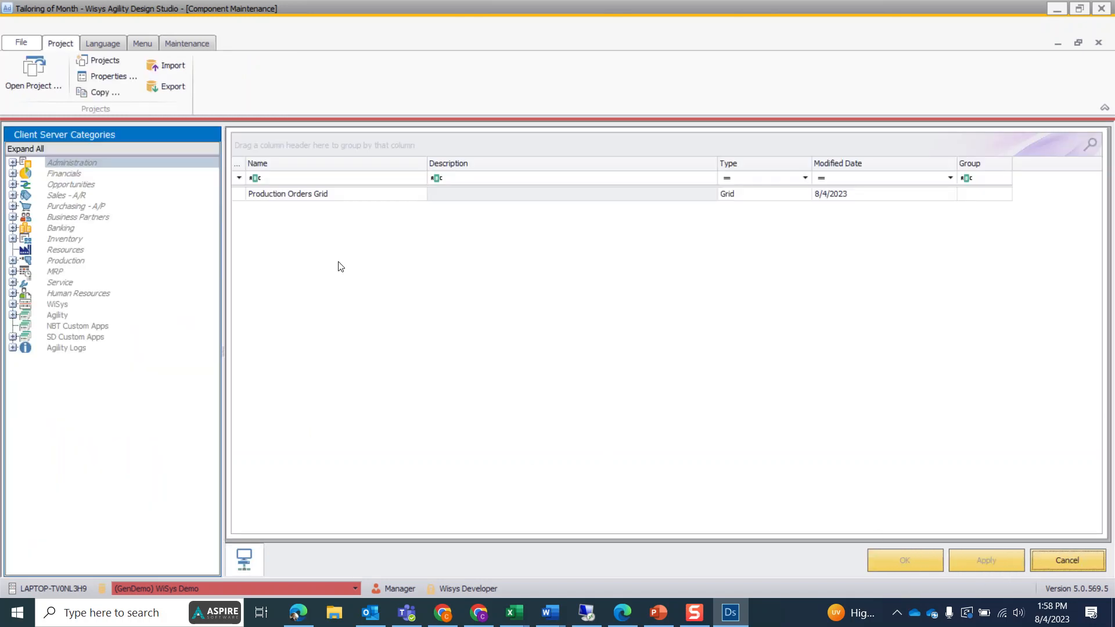
- Preview the Production Orders Grid component and close the preview
right_click(304, 196)
left_click(314, 195)
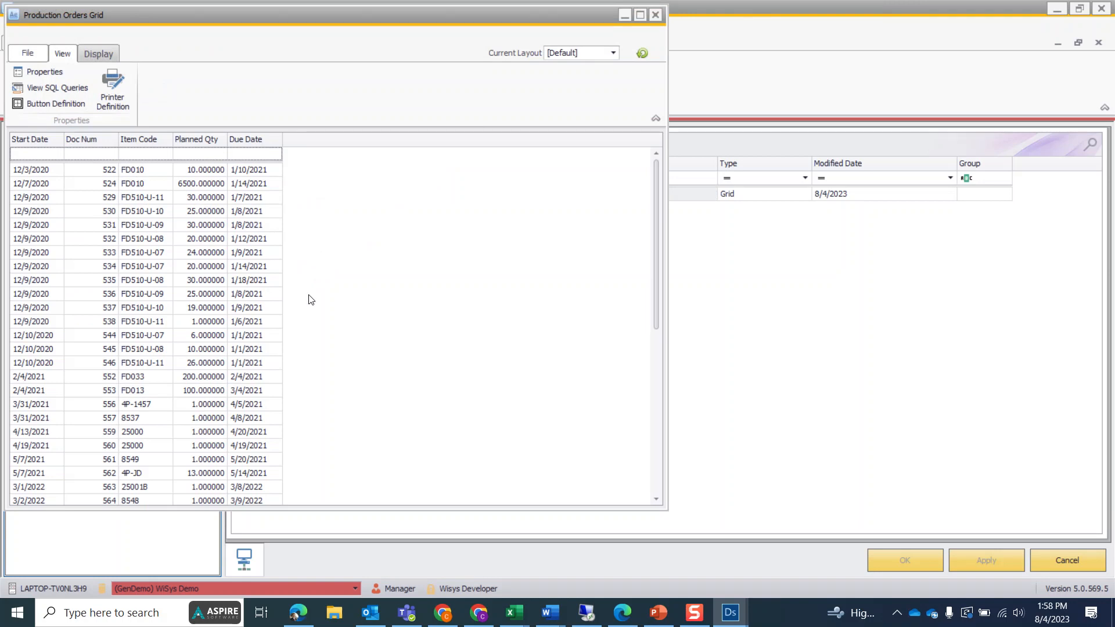
left_click(655, 18)
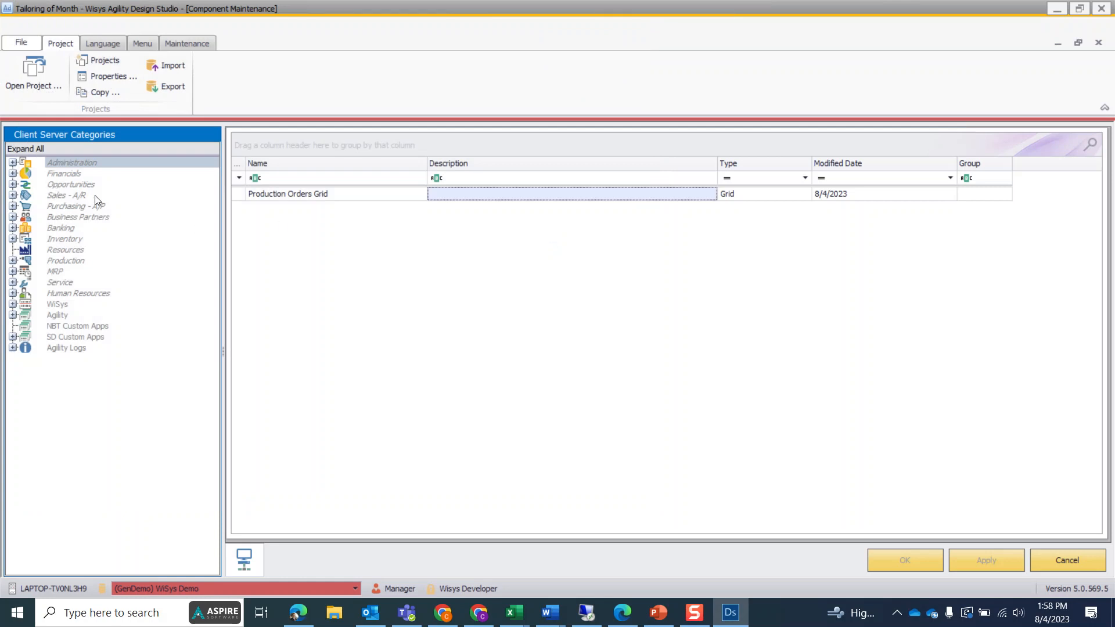
- Create a second grid component named Production SO Grid
left_click(198, 45)
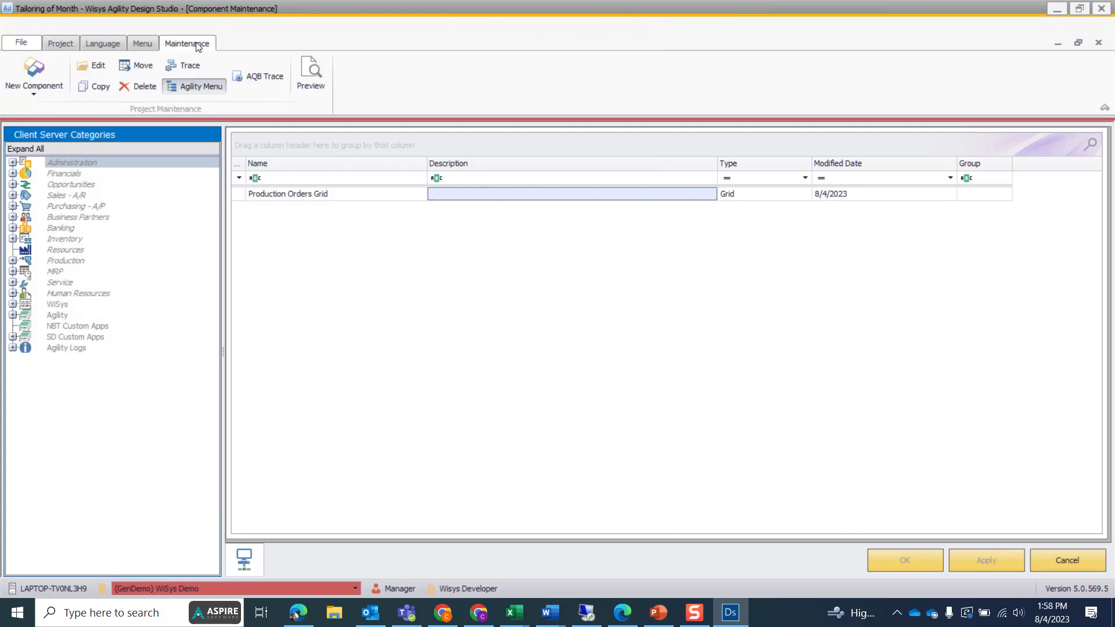
left_click(47, 76)
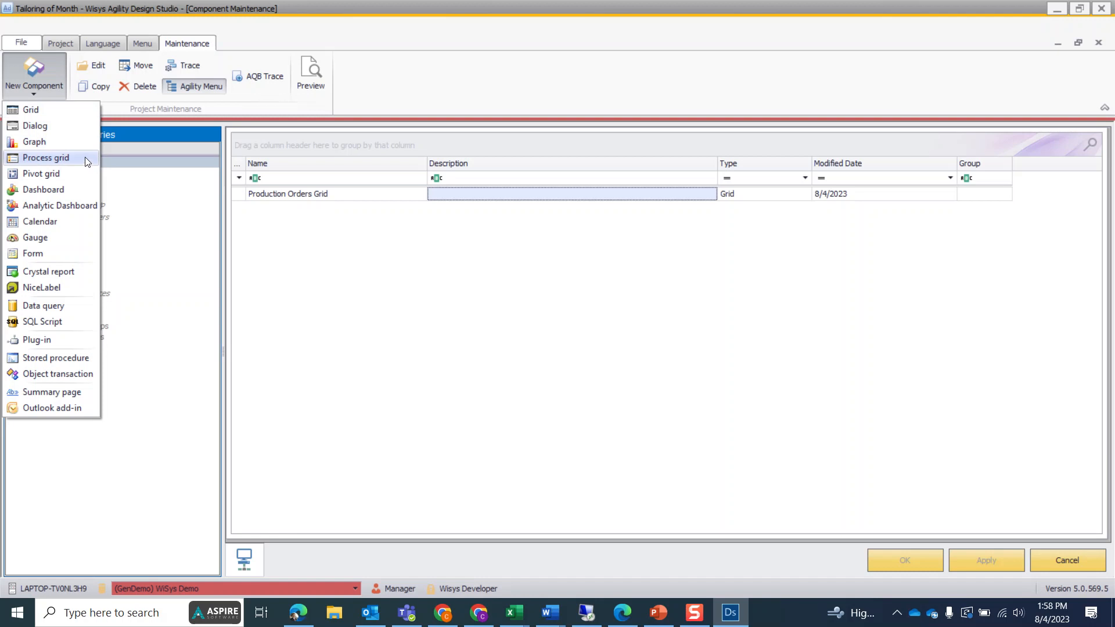
left_click(63, 119)
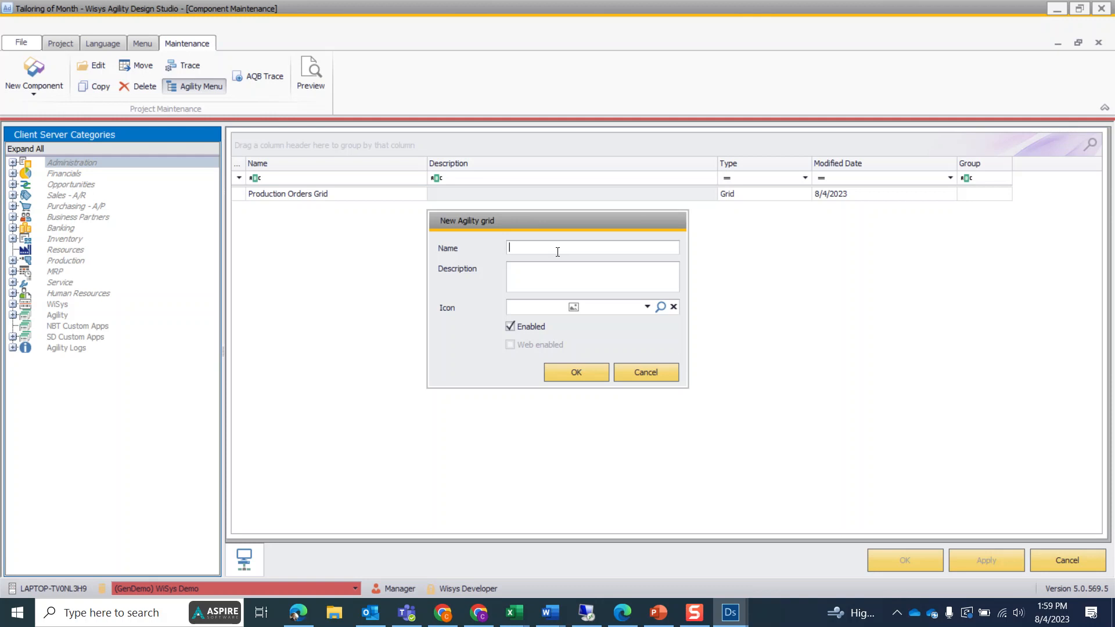
type("Production SO Grid")
left_click(573, 378)
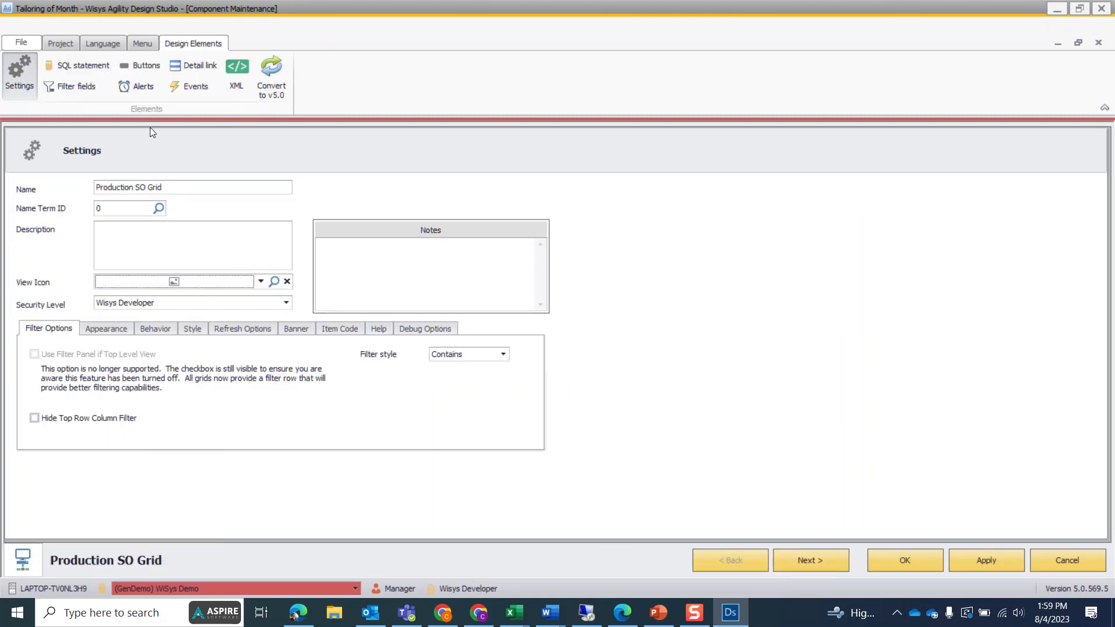
- Paste the sales order query joining RDR1, ORDR and OITM with DocStatus 'O' and PrcrmntMtd 'M' as the SQL statement, format it and save
left_click(75, 70)
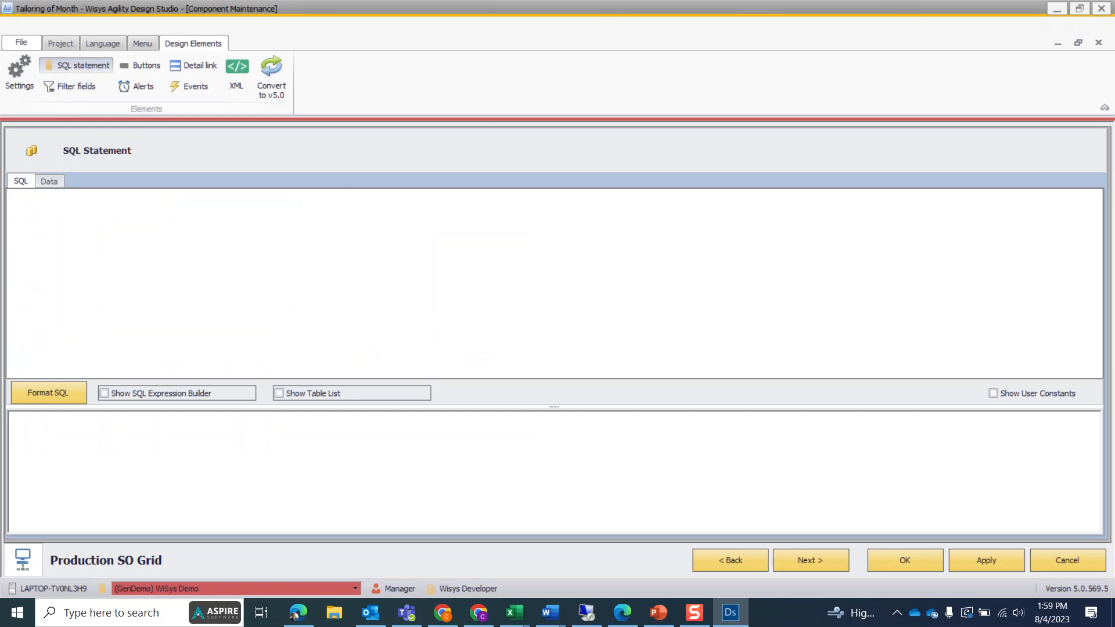
key("alt+Tab")
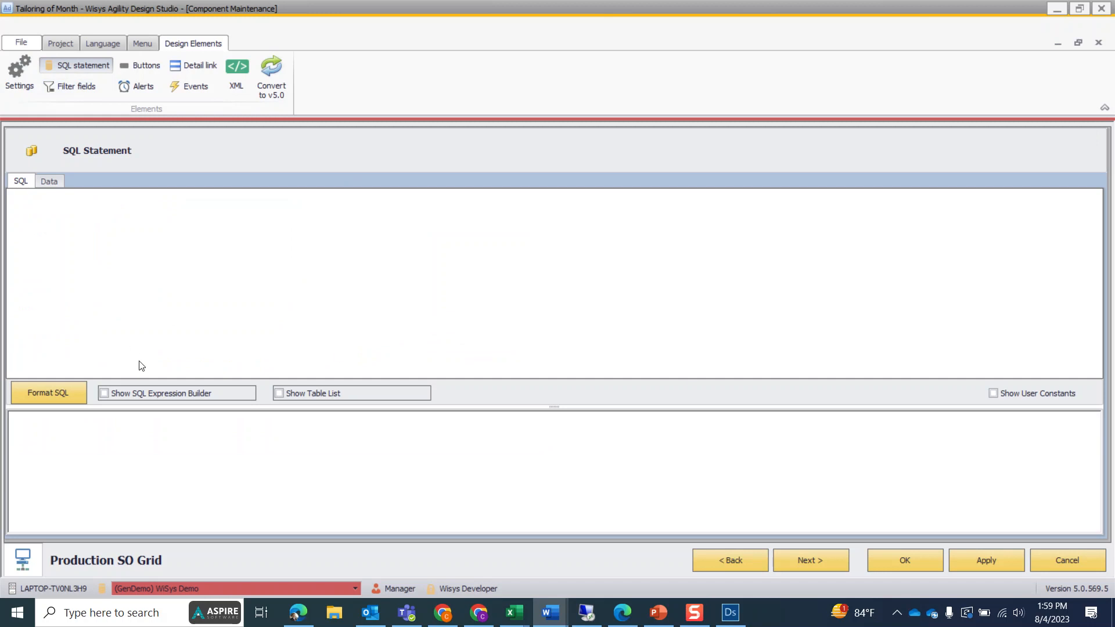
right_click(83, 414)
left_click(110, 439)
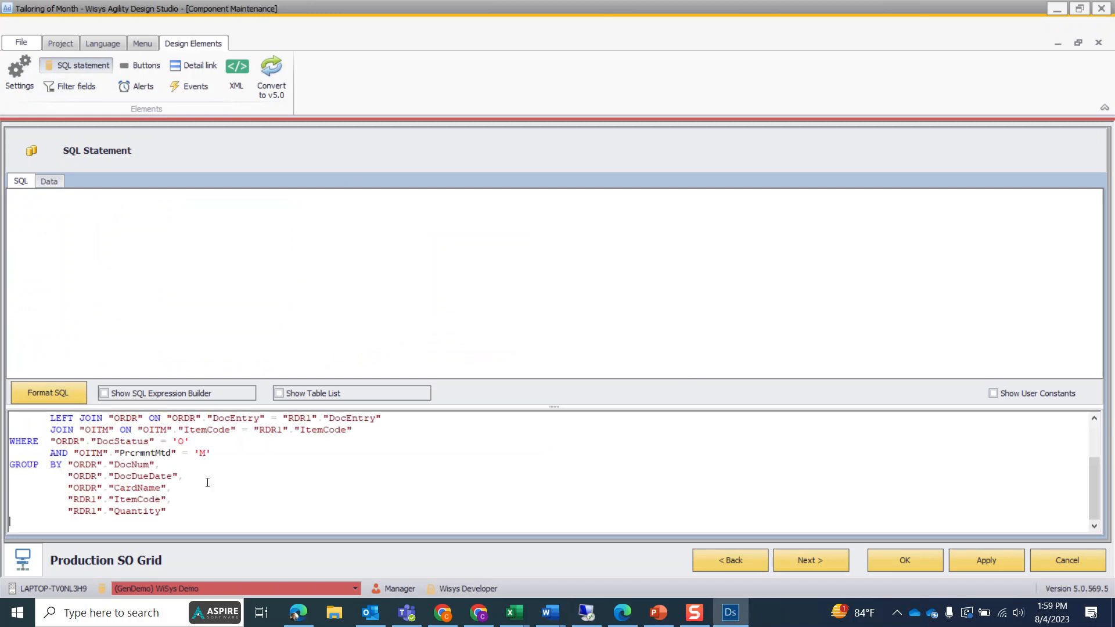
scroll(171, 453, "up", 2)
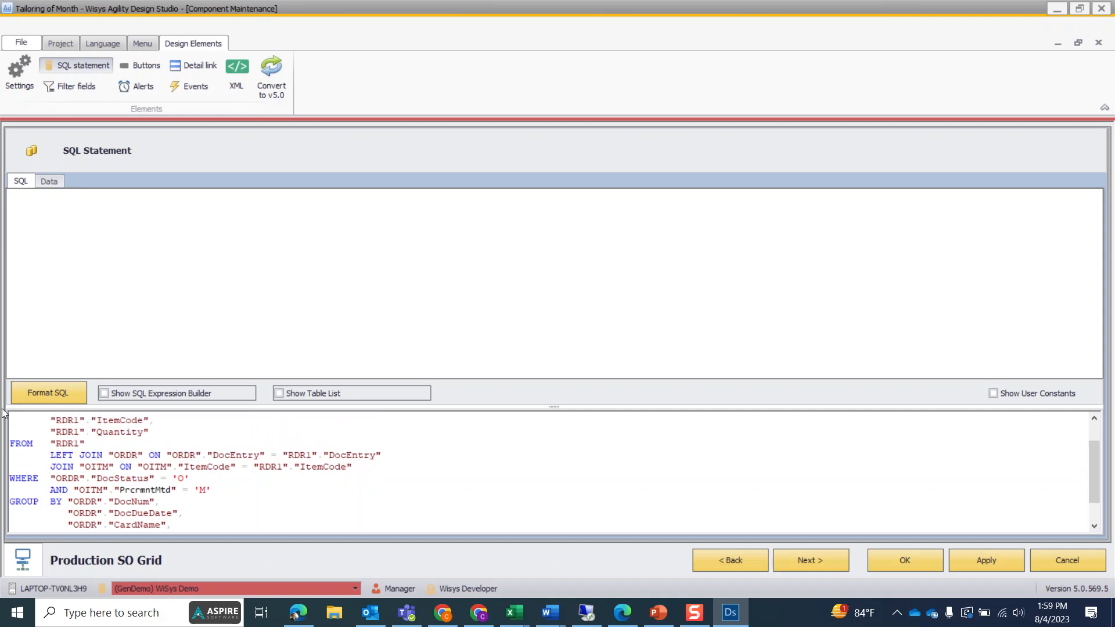
left_click(36, 395)
scroll(237, 450, "up", 2)
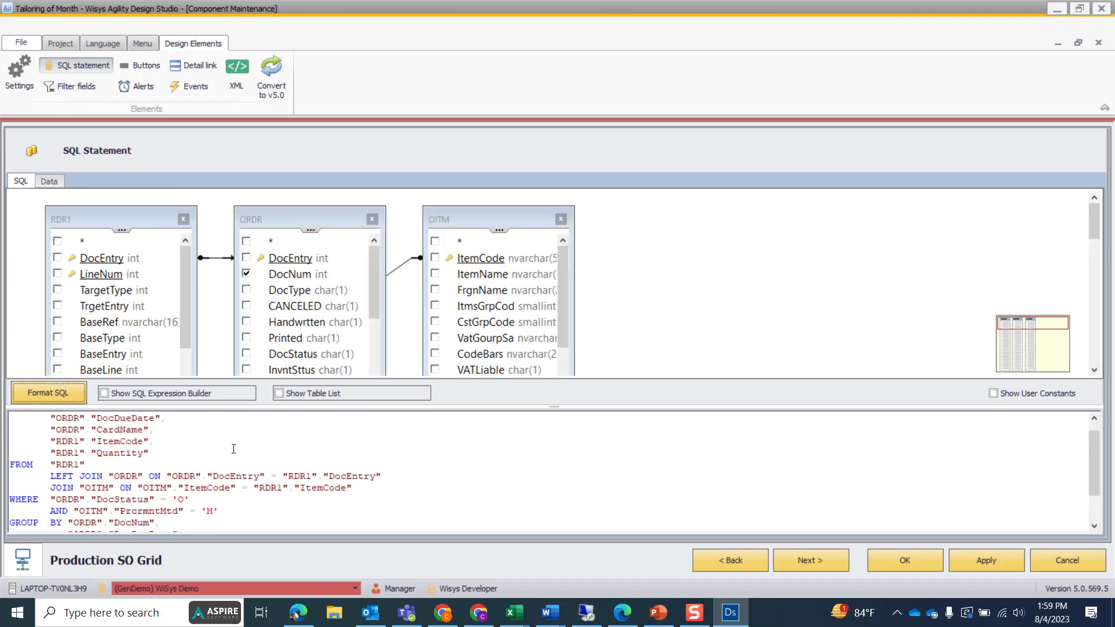
scroll(236, 450, "down", 2)
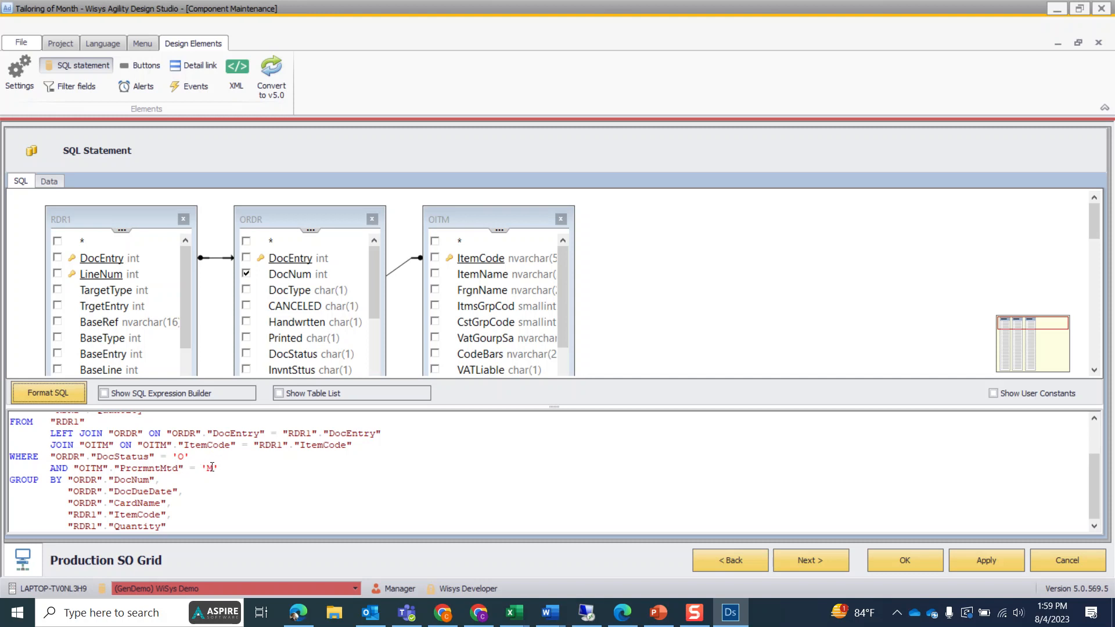
scroll(198, 459, "up", 2)
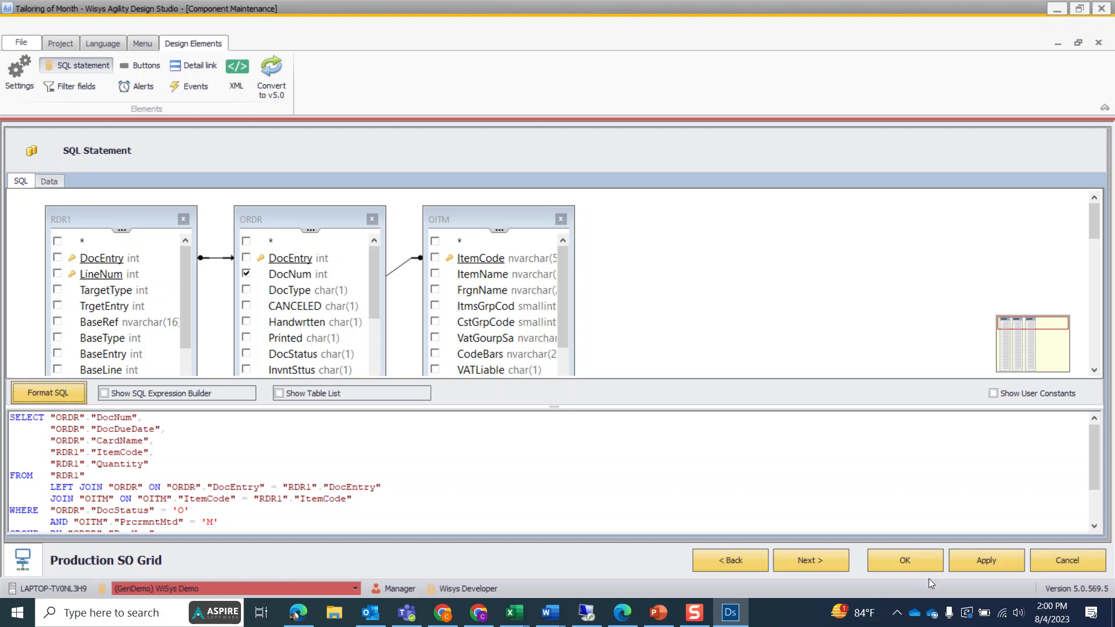
left_click(991, 563)
left_click(913, 559)
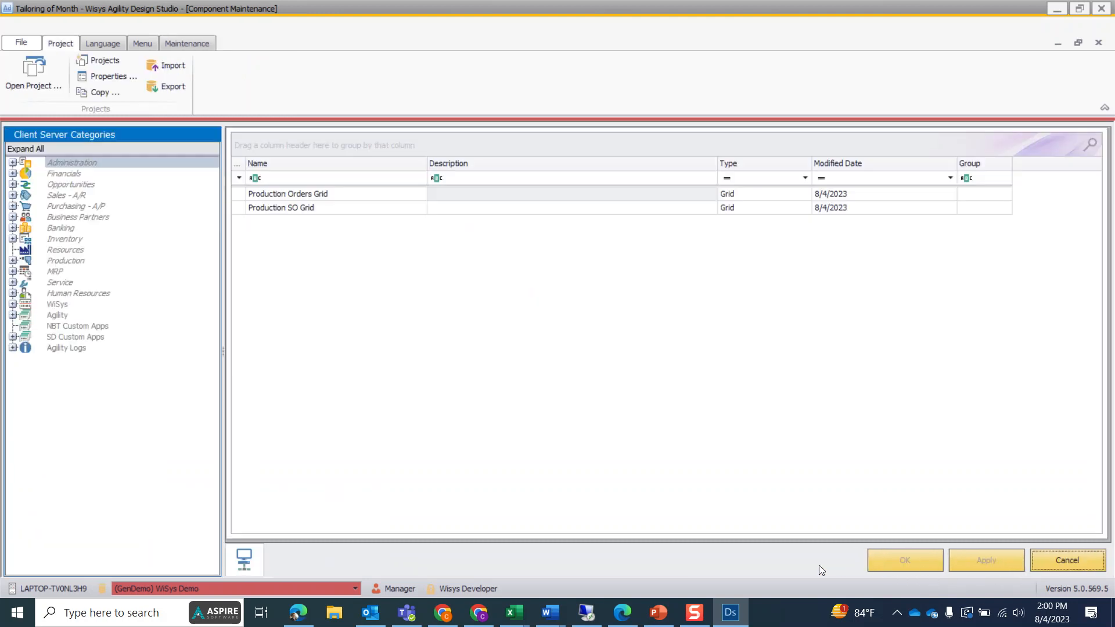
- Preview the Production SO Grid component and close the preview
right_click(310, 207)
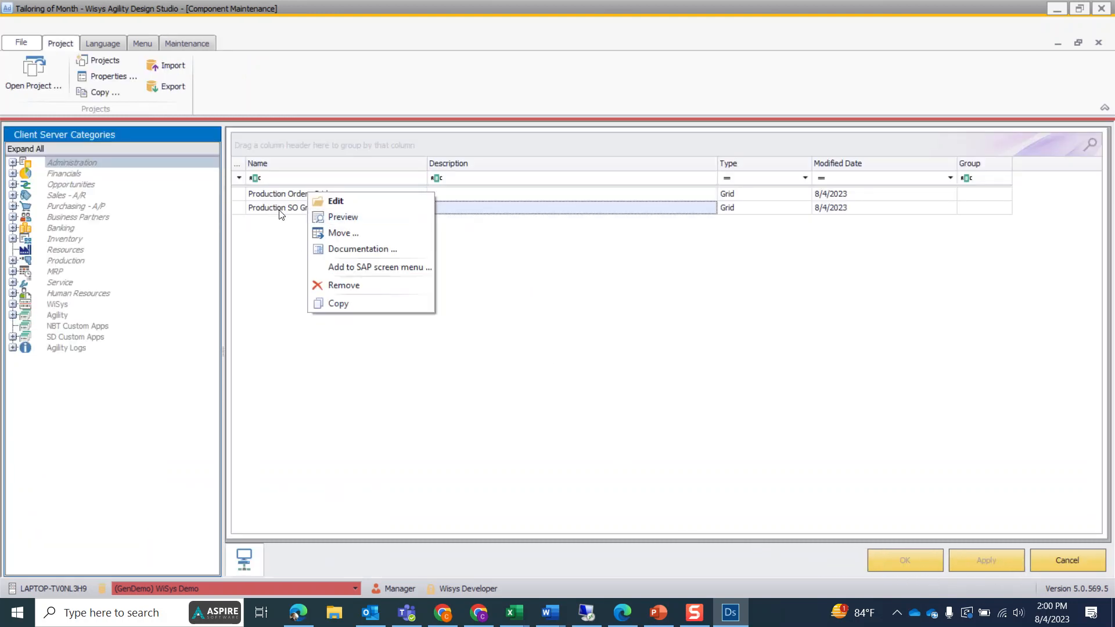
left_click(329, 217)
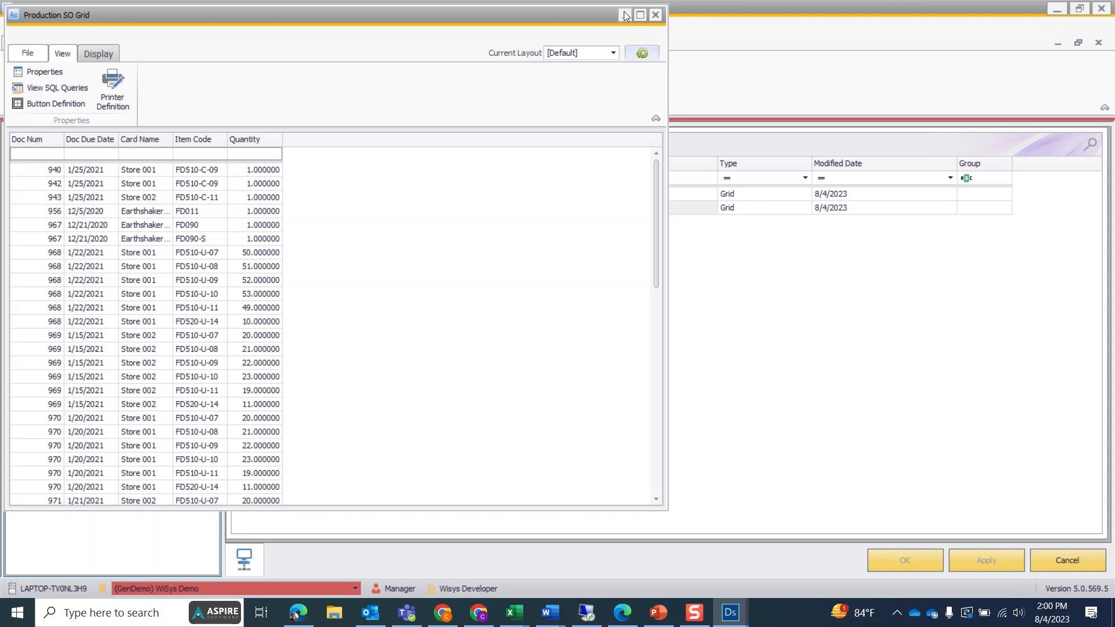
left_click(654, 17)
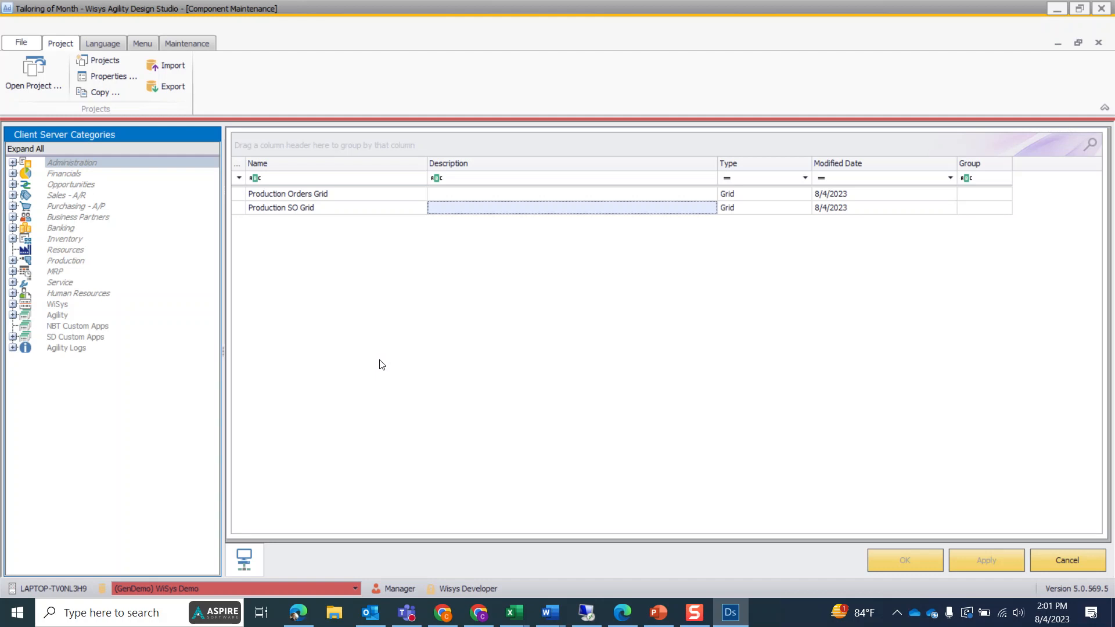
- Create a new graph component named Production Items Needed
left_click(167, 48)
left_click(34, 74)
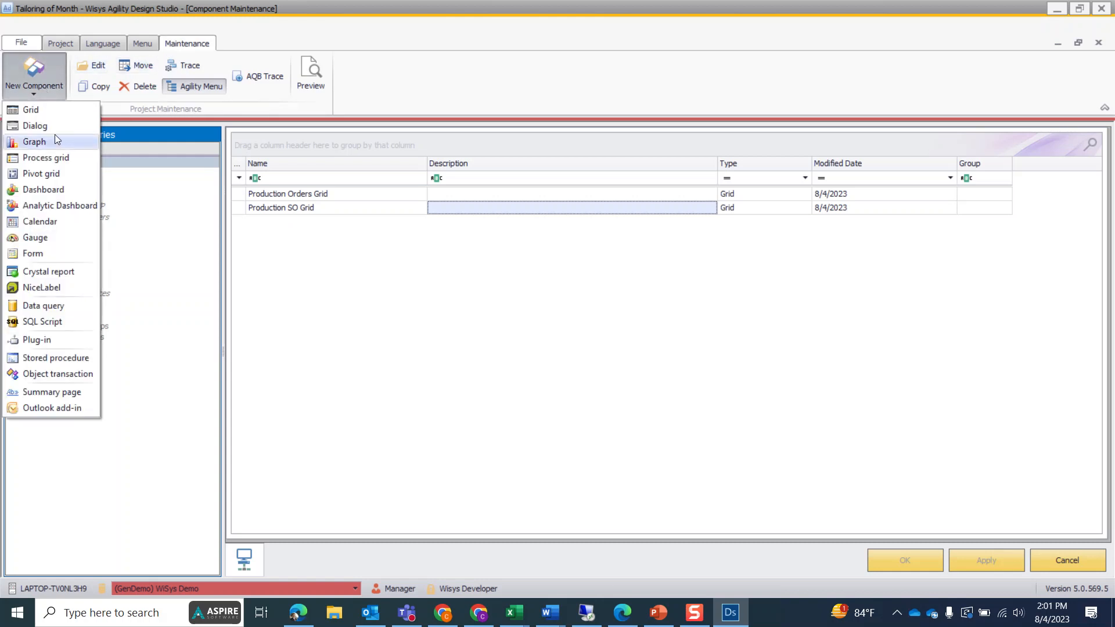
left_click(39, 141)
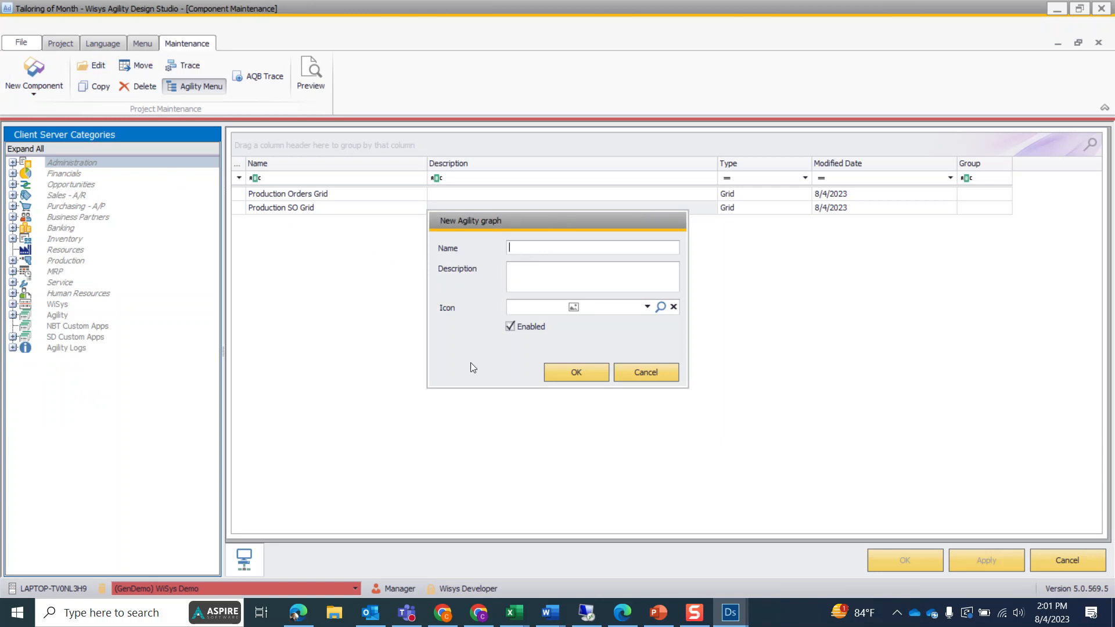
type("Production Items Needed")
left_click(565, 375)
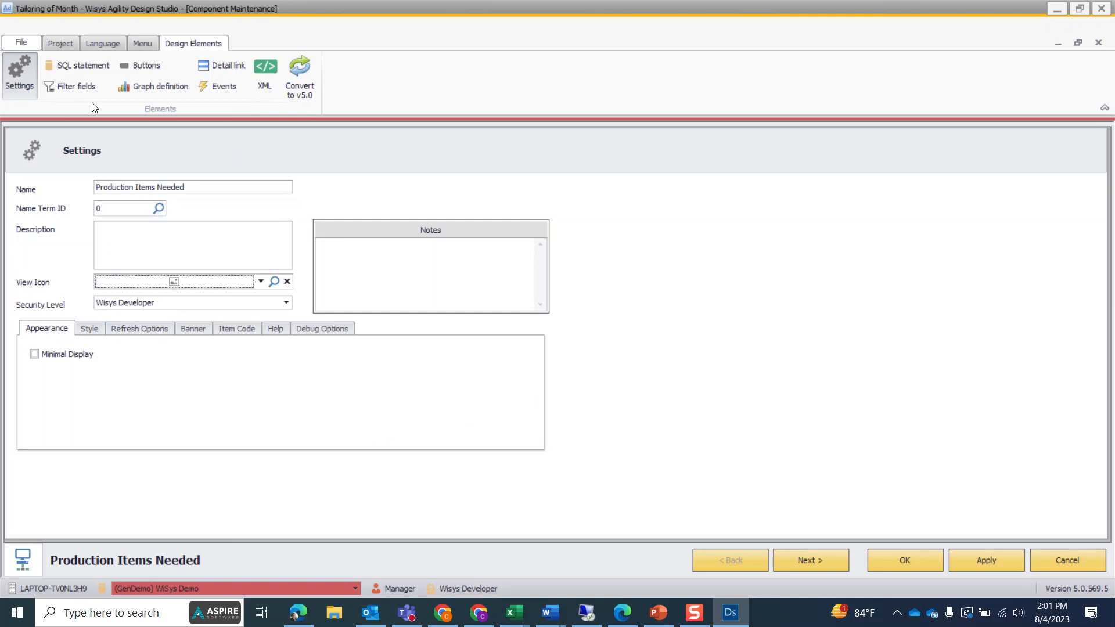
- Paste the query summing RDR1 Quantity as QtyNeeded per ItemCode, with DocStatus 'O' and PrcrmntMtd 'M', as the graph's SQL statement and save
left_click(82, 69)
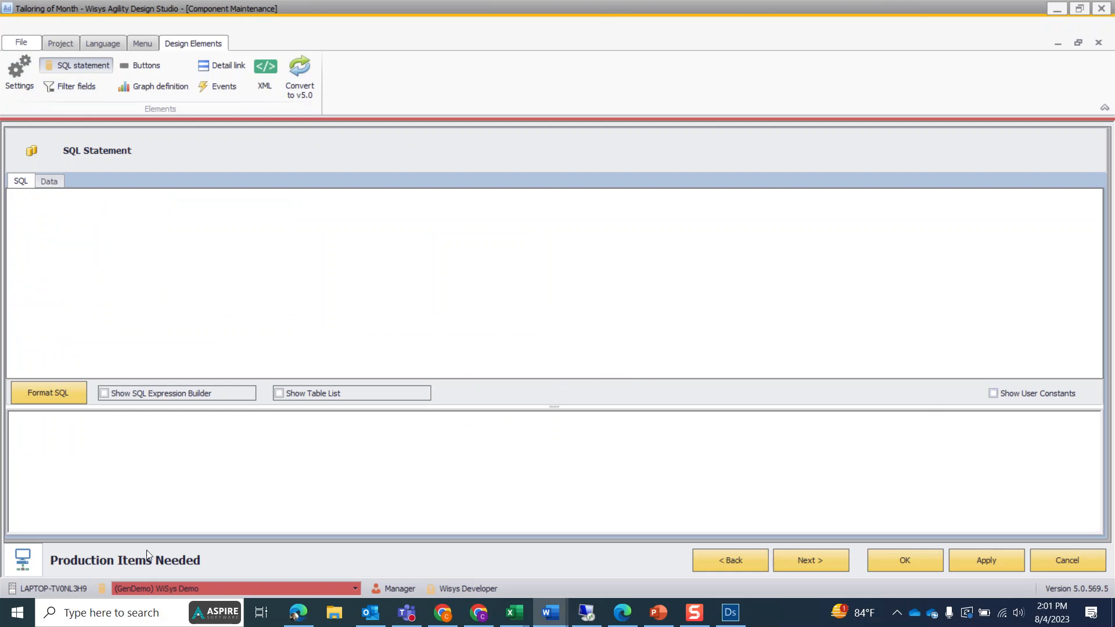
right_click(93, 430)
left_click(119, 467)
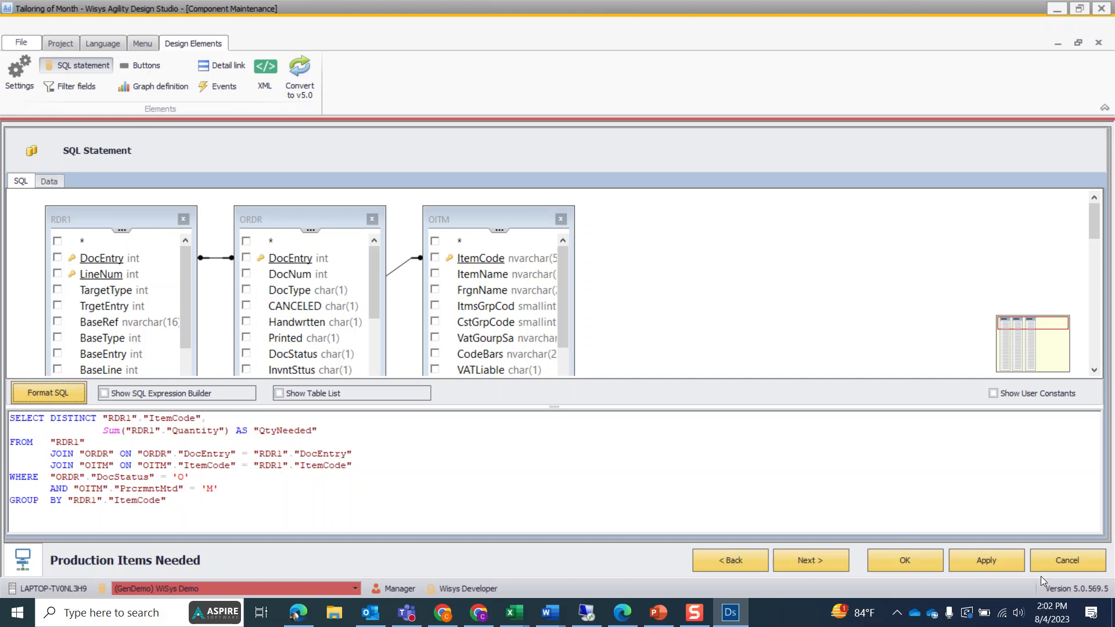
left_click(903, 559)
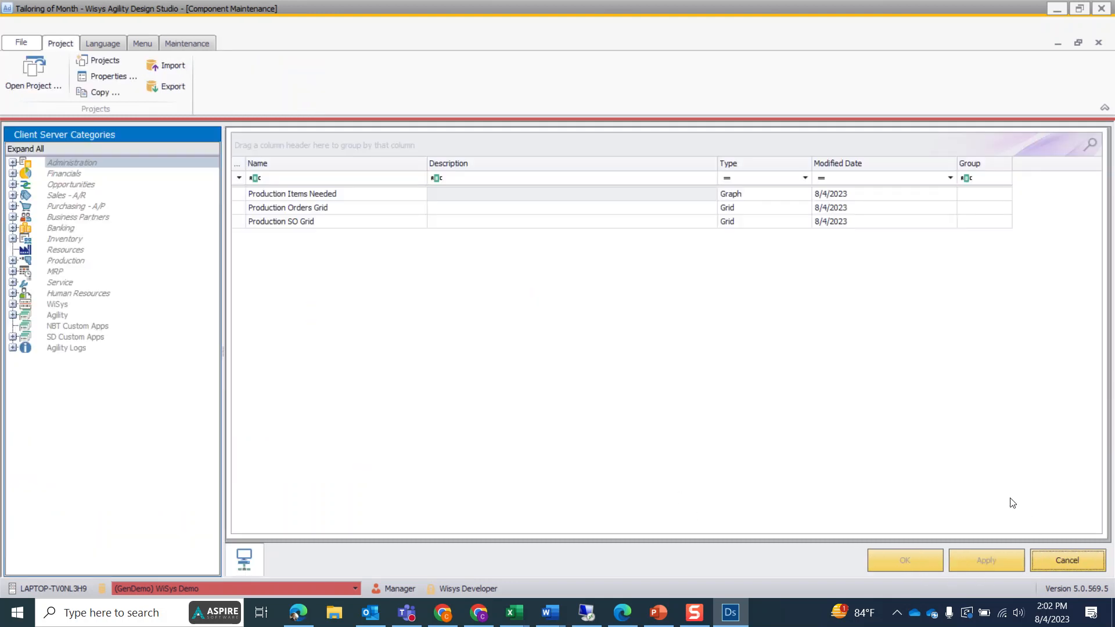
- Preview the Production Items Needed graph and close the preview
right_click(305, 194)
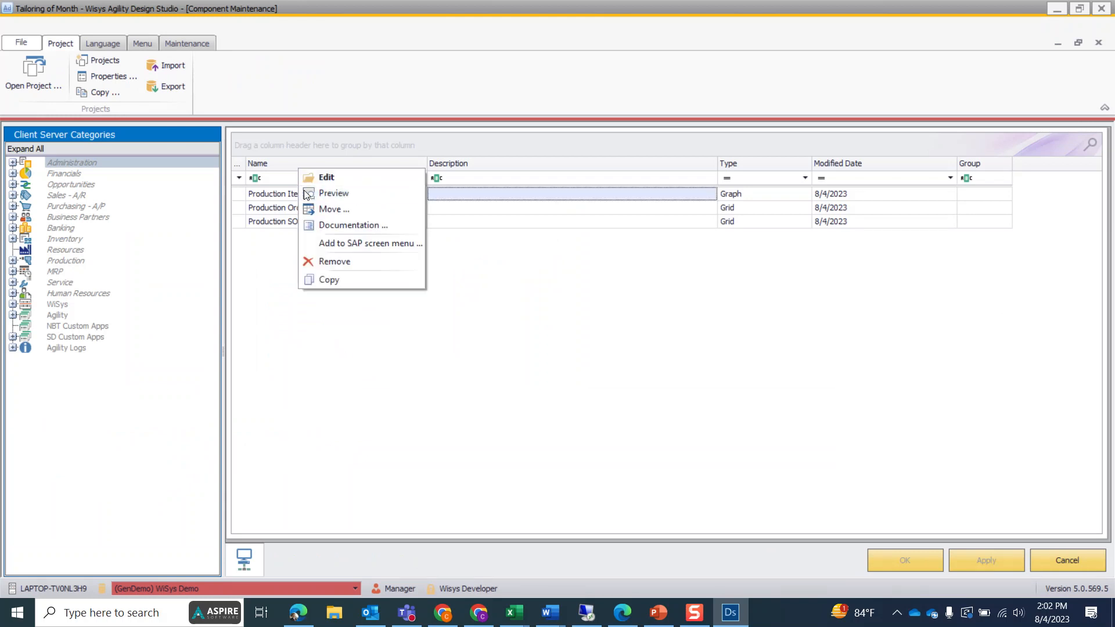
left_click(328, 194)
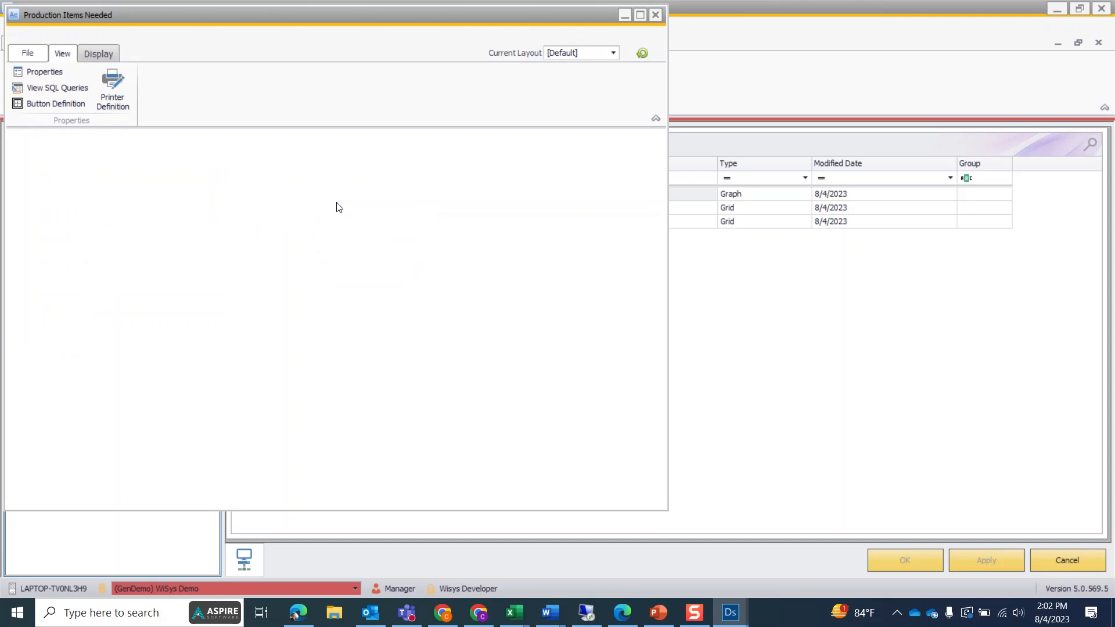
left_click(655, 15)
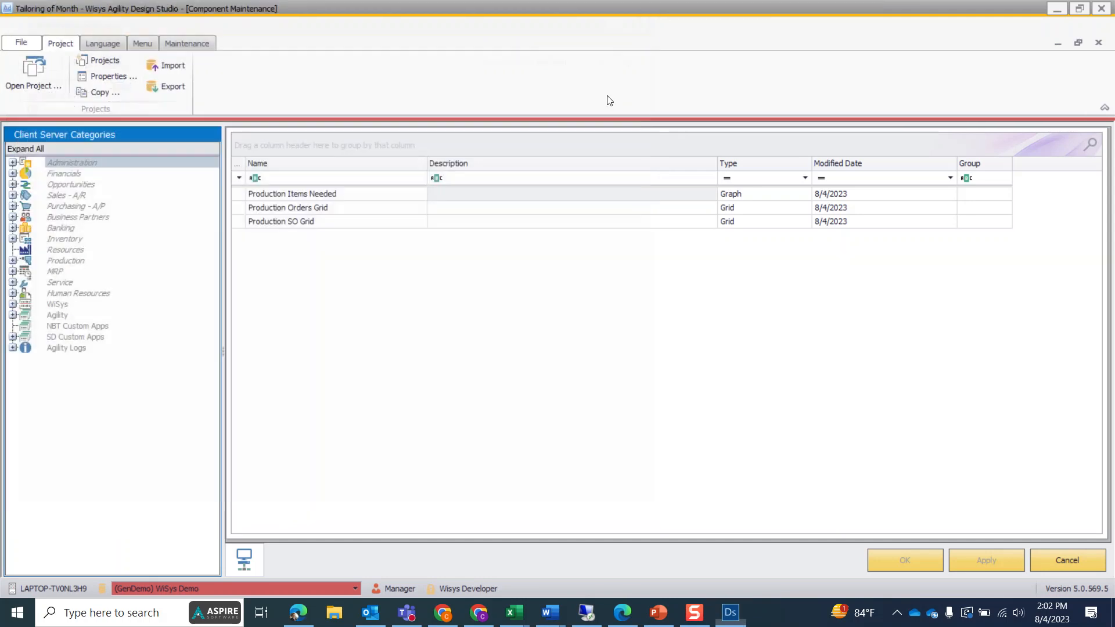
- In the Production Items Needed graph definition, set the graph title to "Qty Needed for Fulfillment" and the X-axis title to "Items"
left_click(303, 195)
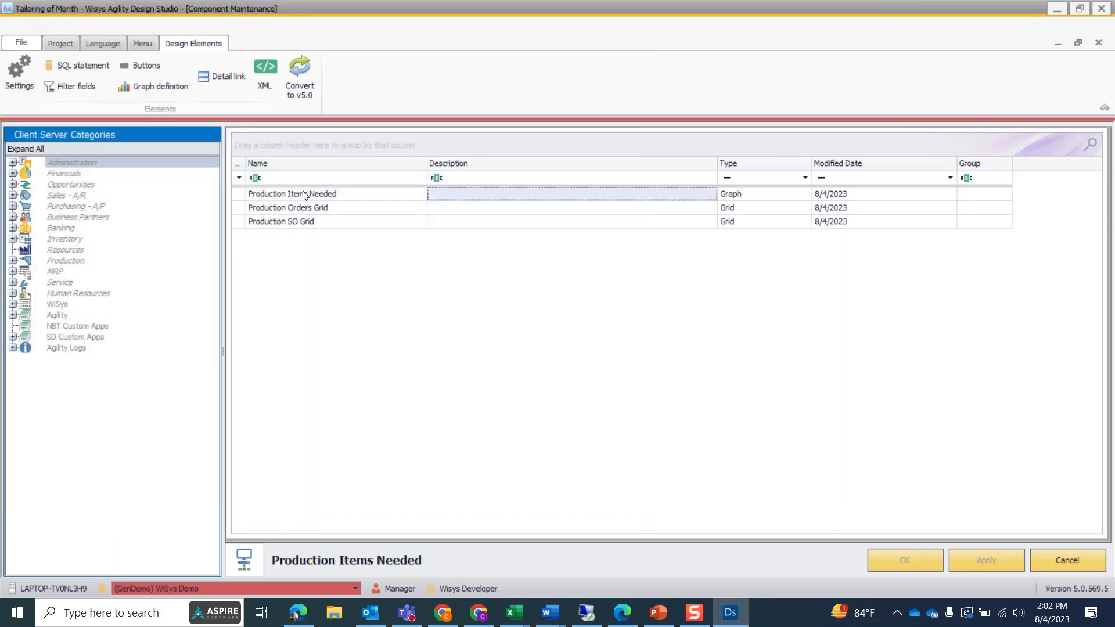
double_click(303, 195)
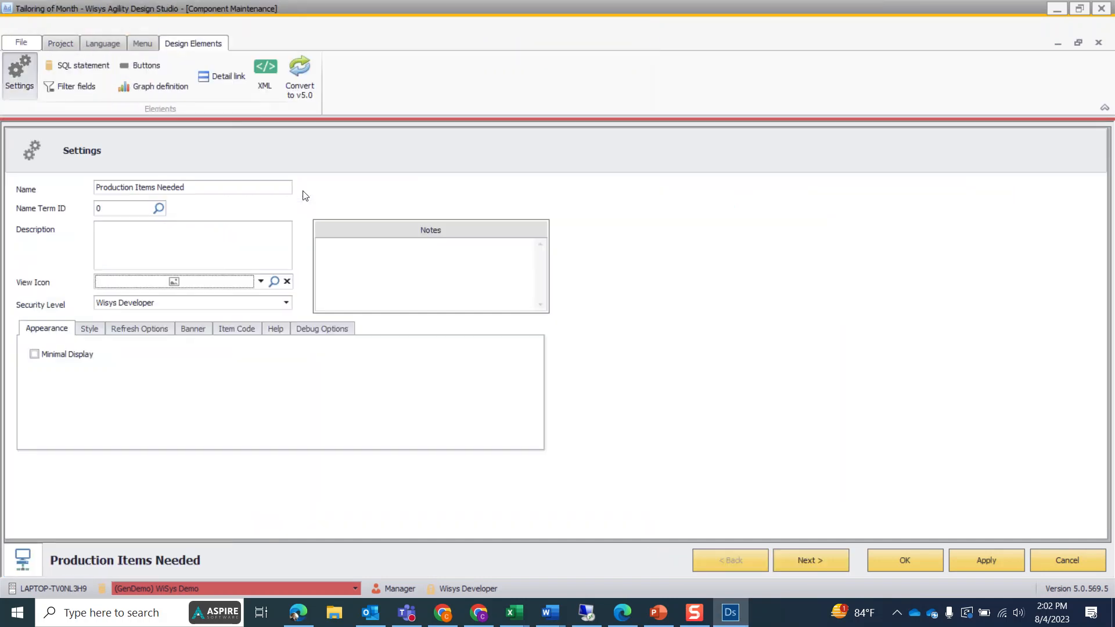
left_click(155, 84)
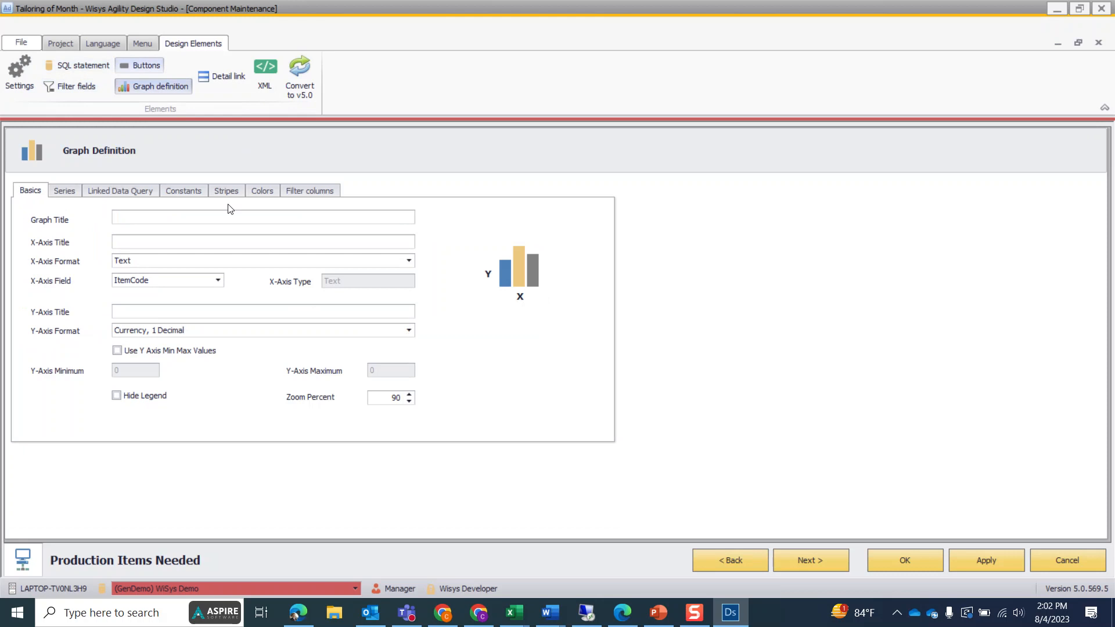
left_click(214, 217)
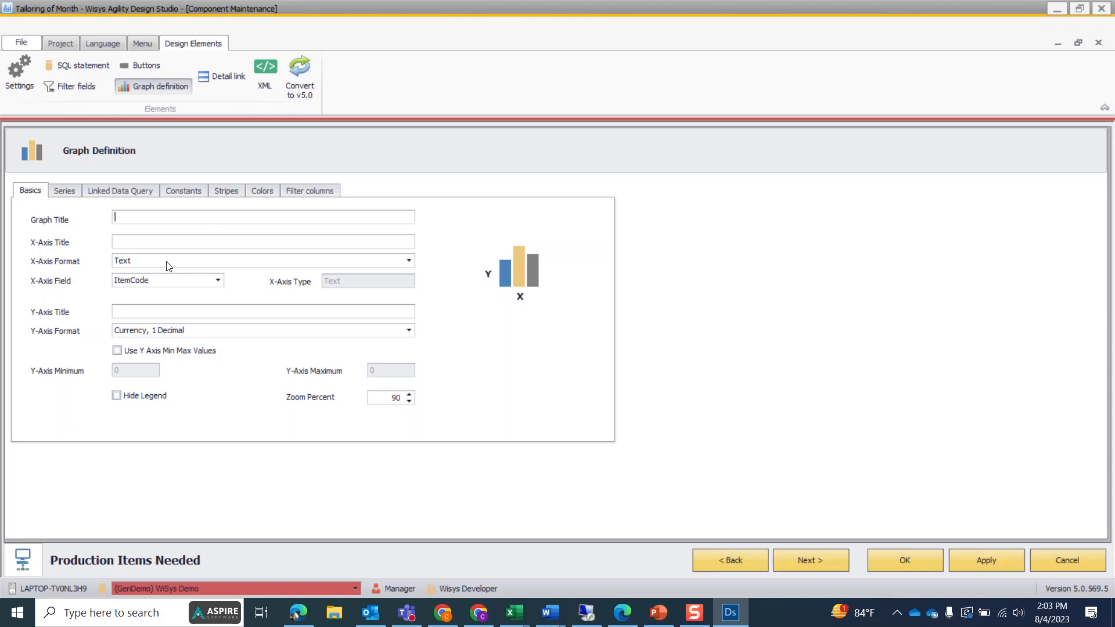
type("Qty Needed for Fulfillment")
left_click(147, 242)
type("Items")
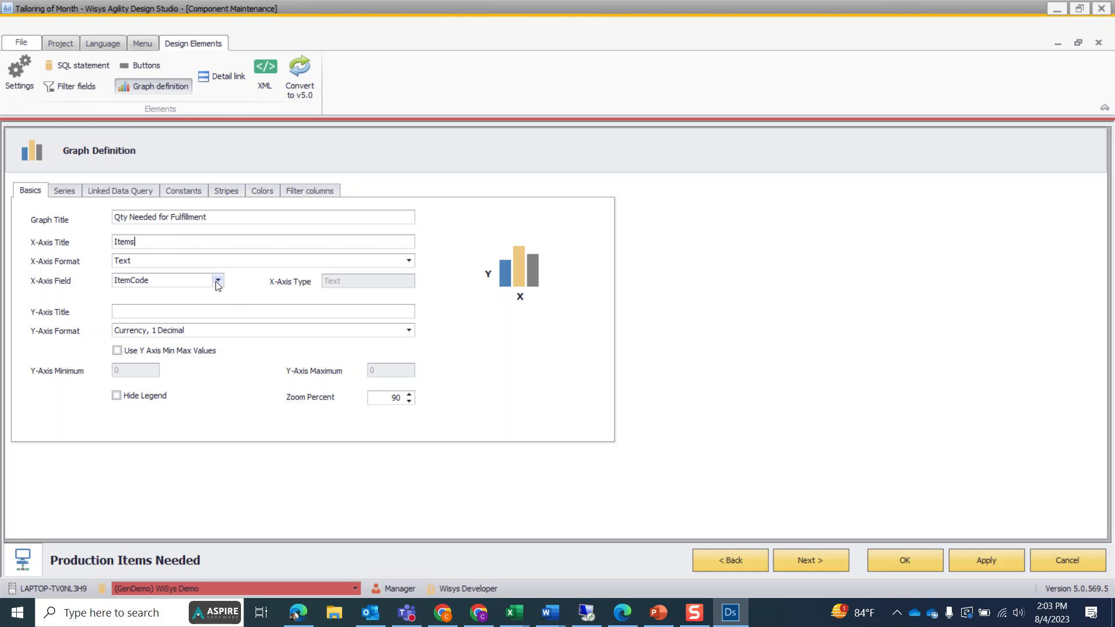
- Title the Y-axis "Open SO Qty" with the format Number, No Decimal, and hide the legend
left_click(251, 310)
type("Open SO Qty")
left_click(273, 332)
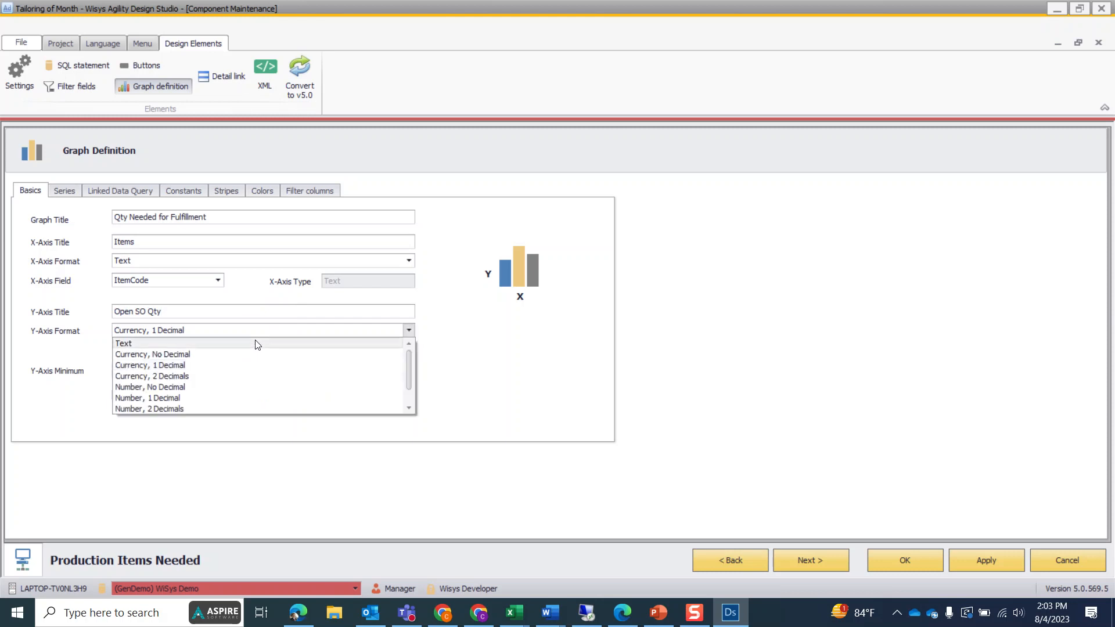
left_click(202, 388)
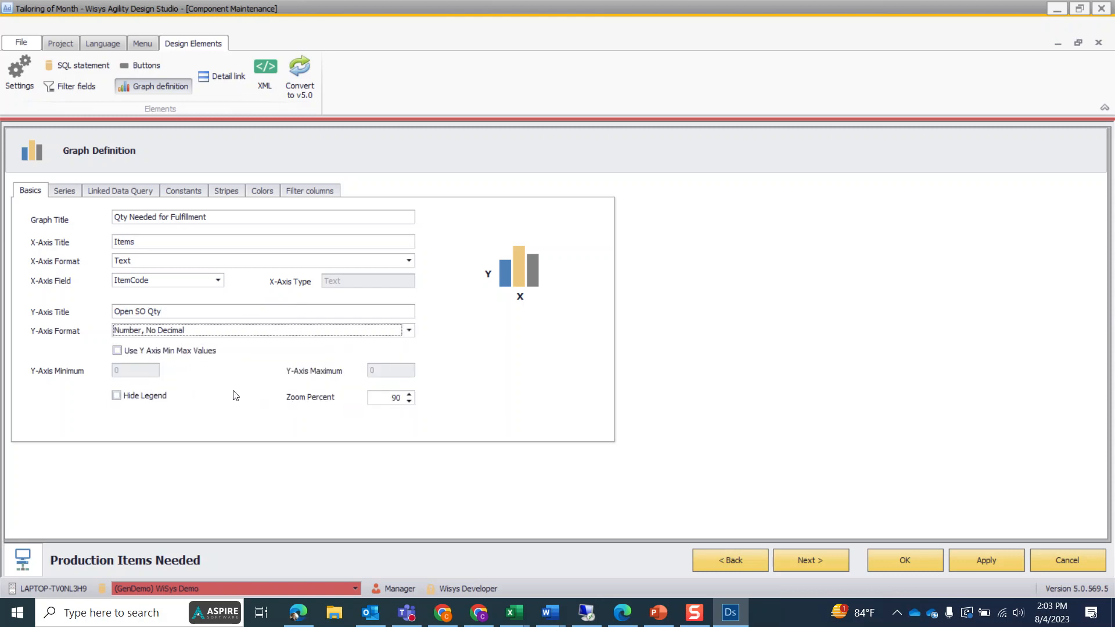
left_click(160, 397)
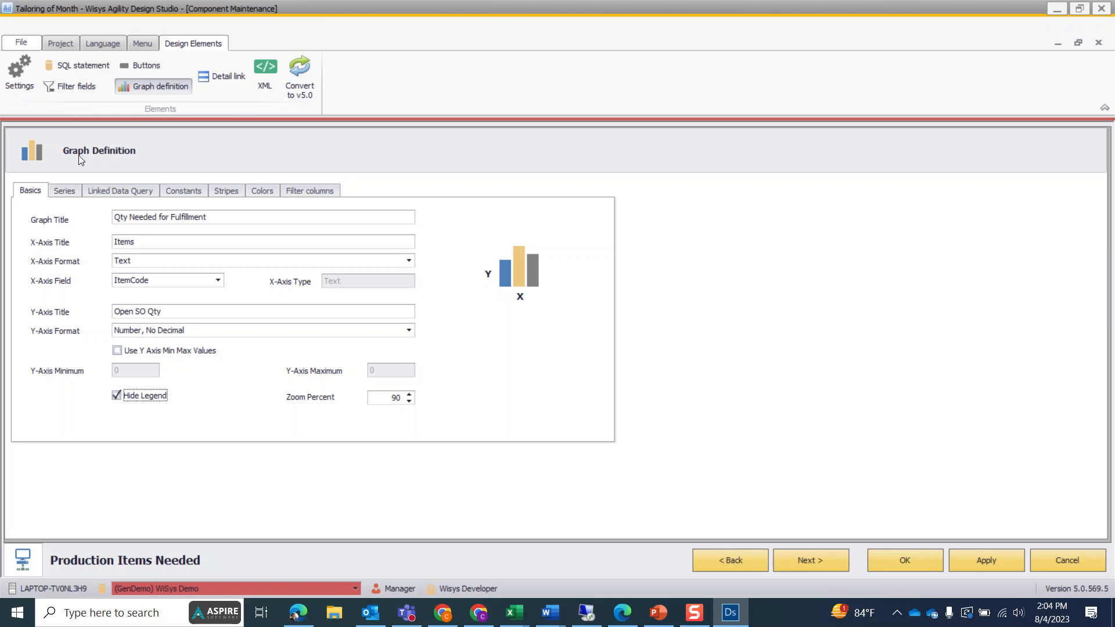
- Add a series to the graph with QtyNeeded as its value field and Bar as its display type
left_click(65, 193)
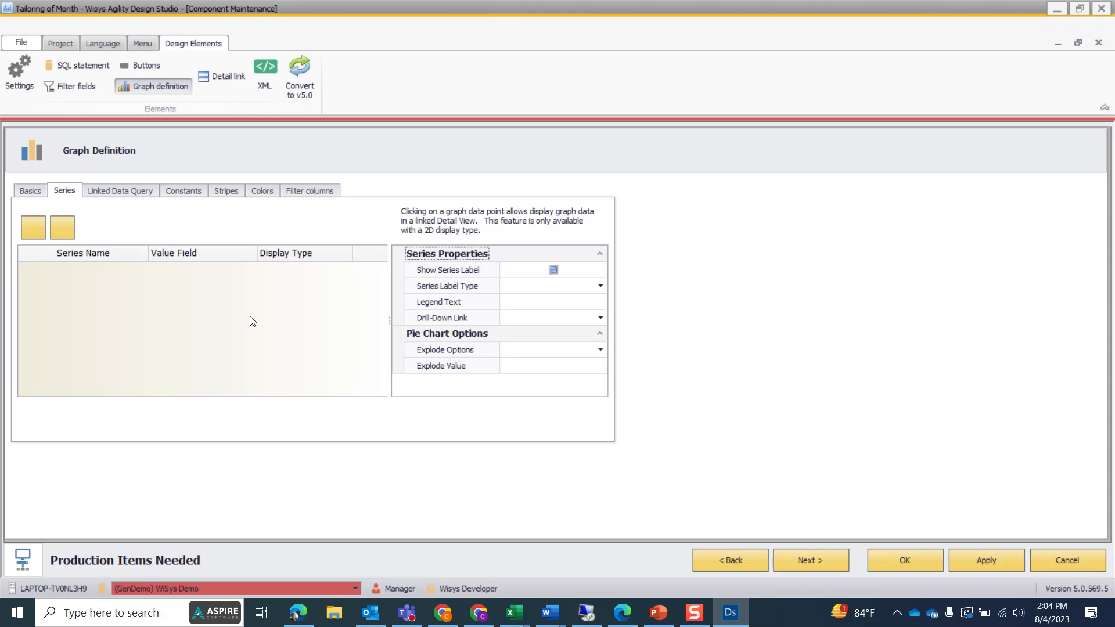
left_click(27, 227)
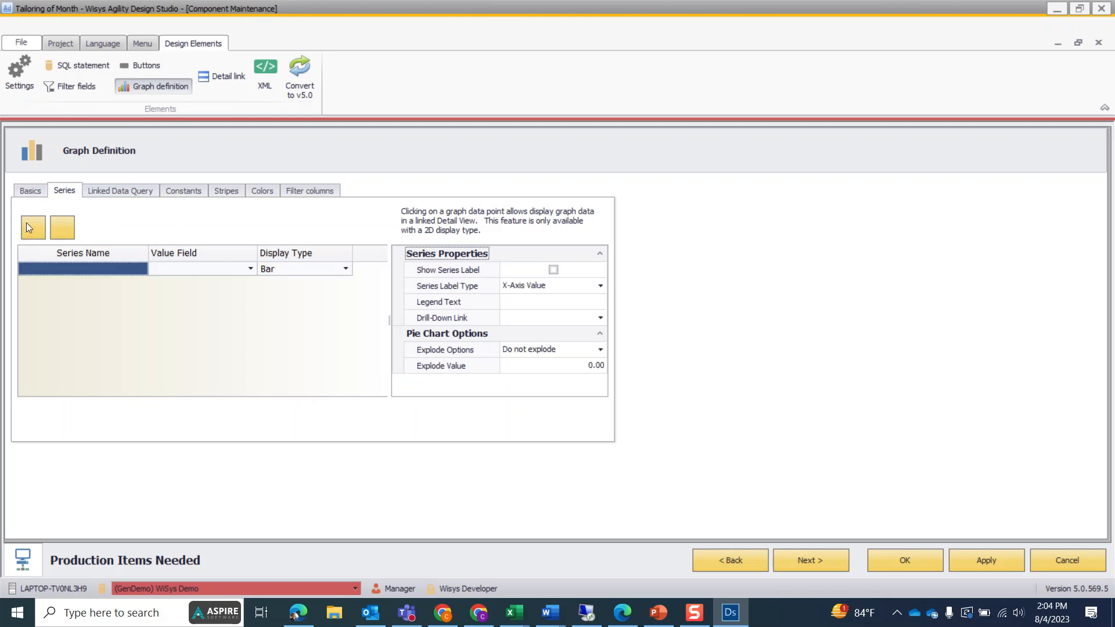
left_click(185, 266)
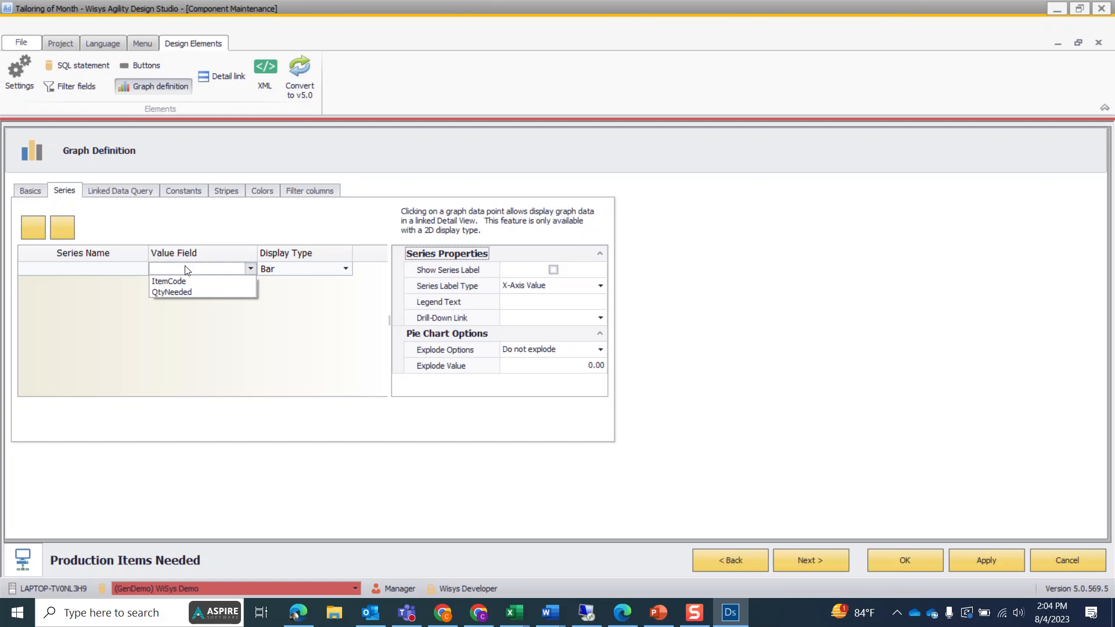
left_click(171, 292)
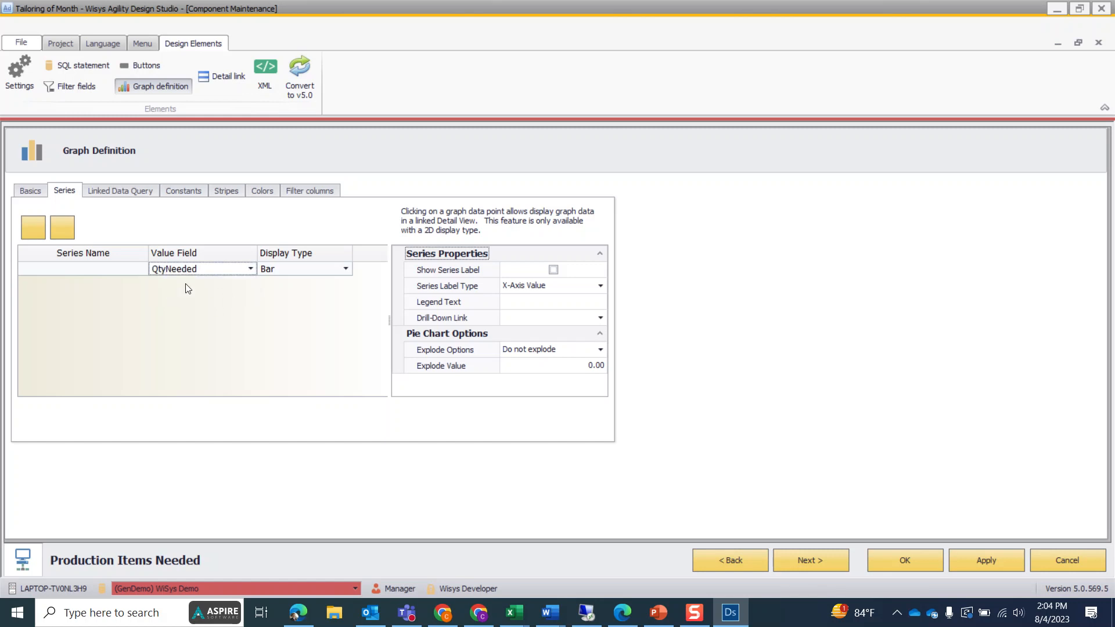
left_click(304, 273)
scroll(316, 337, "down", 3)
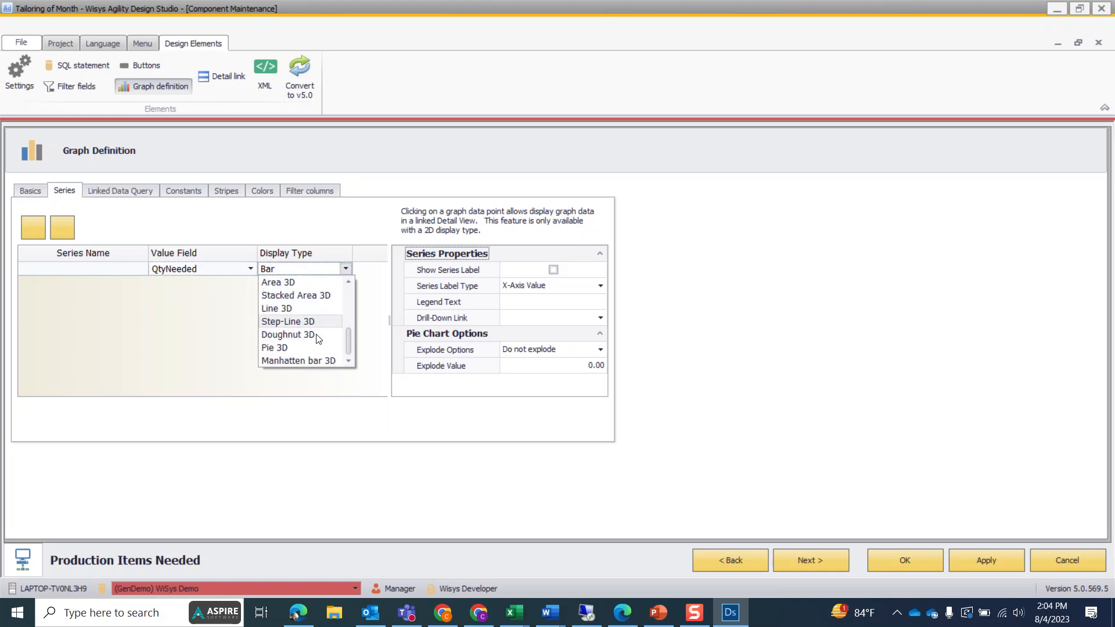
scroll(302, 293, "up", 3)
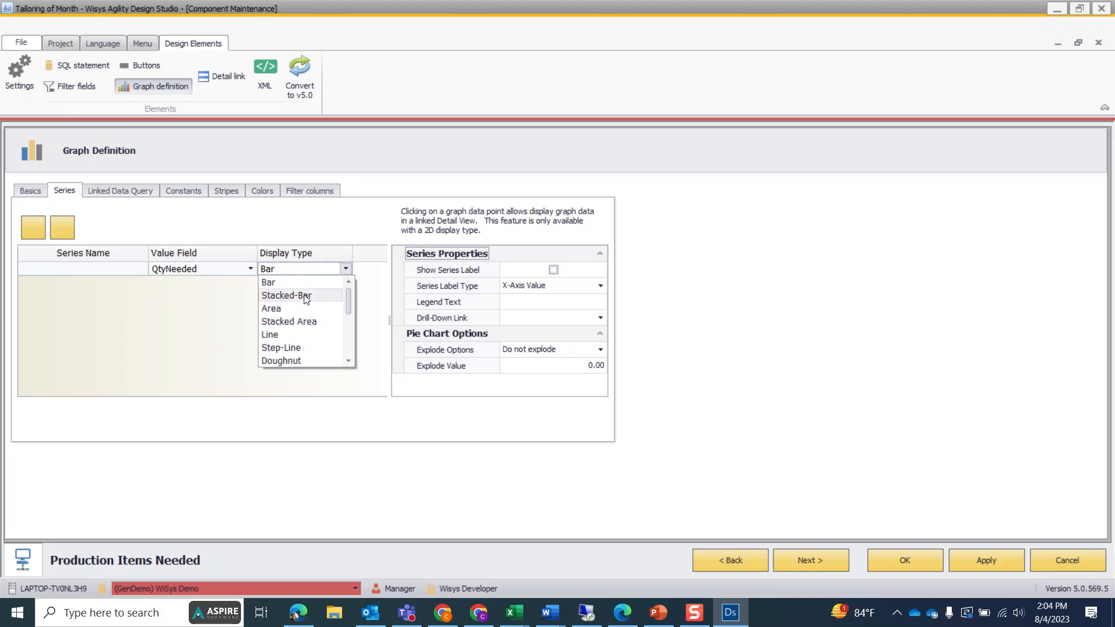
left_click(286, 283)
- Name the series QtyOnHand, show its series label and save the component
left_click(103, 270)
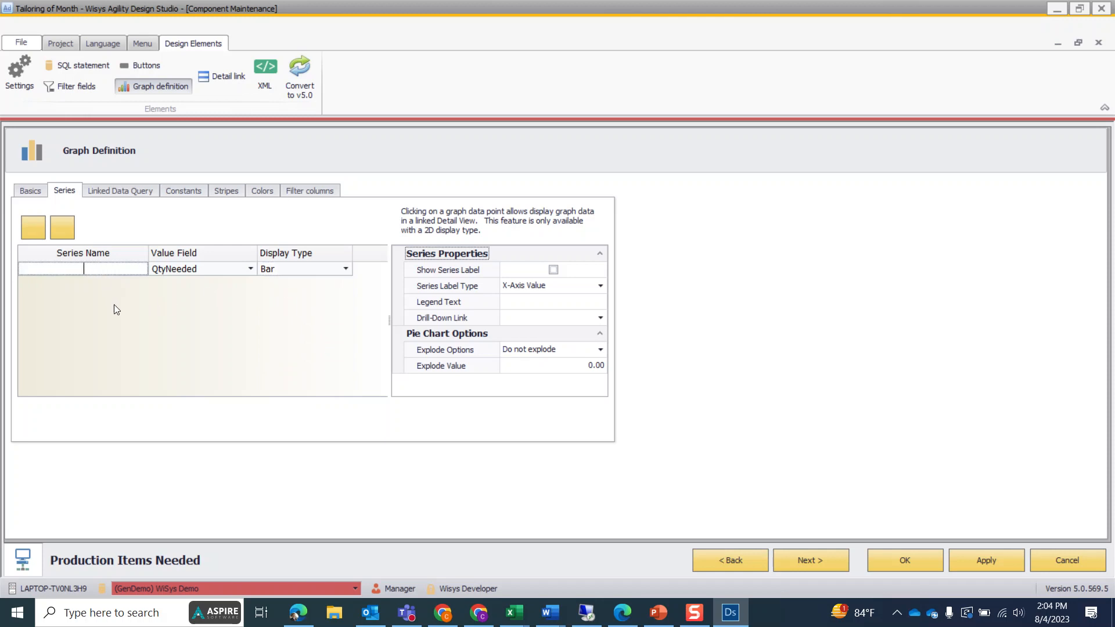
type("QtyOnHand")
left_click(552, 270)
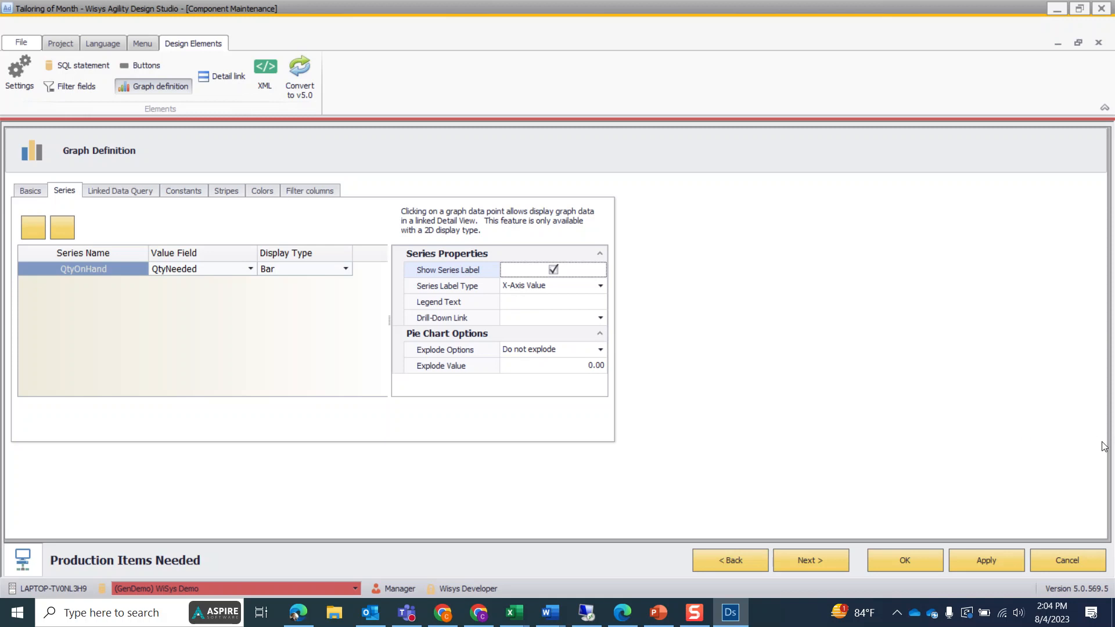
left_click(901, 562)
- Preview the finished Production Items Needed bar graph, examine its item labels and quantities, and close the preview
right_click(274, 194)
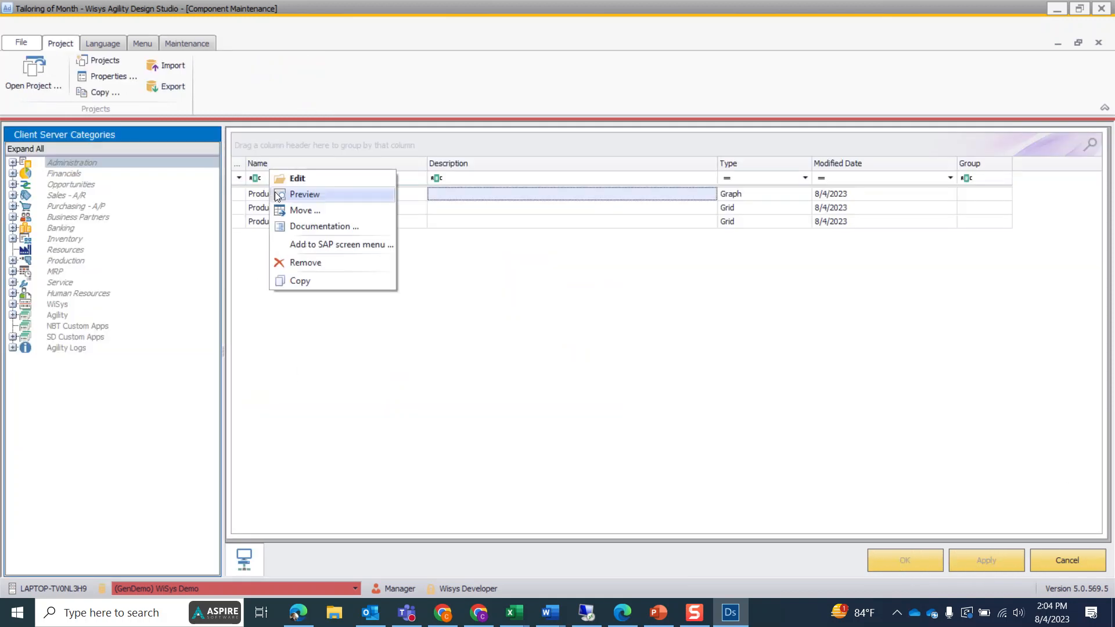
left_click(300, 198)
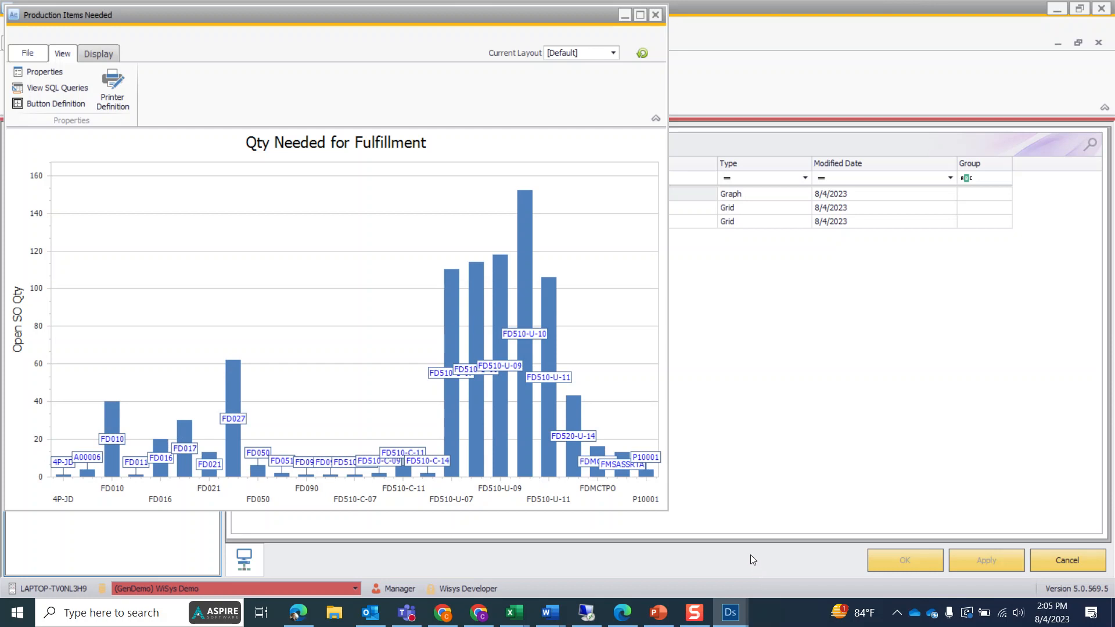
mouse_move(529, 333)
left_click(655, 15)
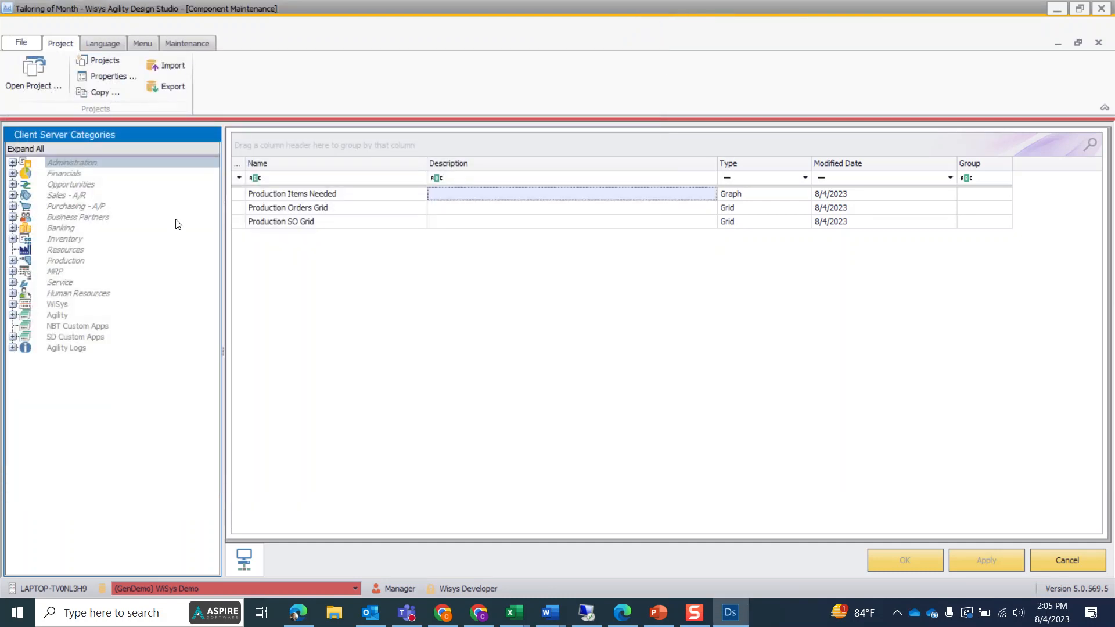
- Create a new graph component named Inventory Levels
left_click(177, 44)
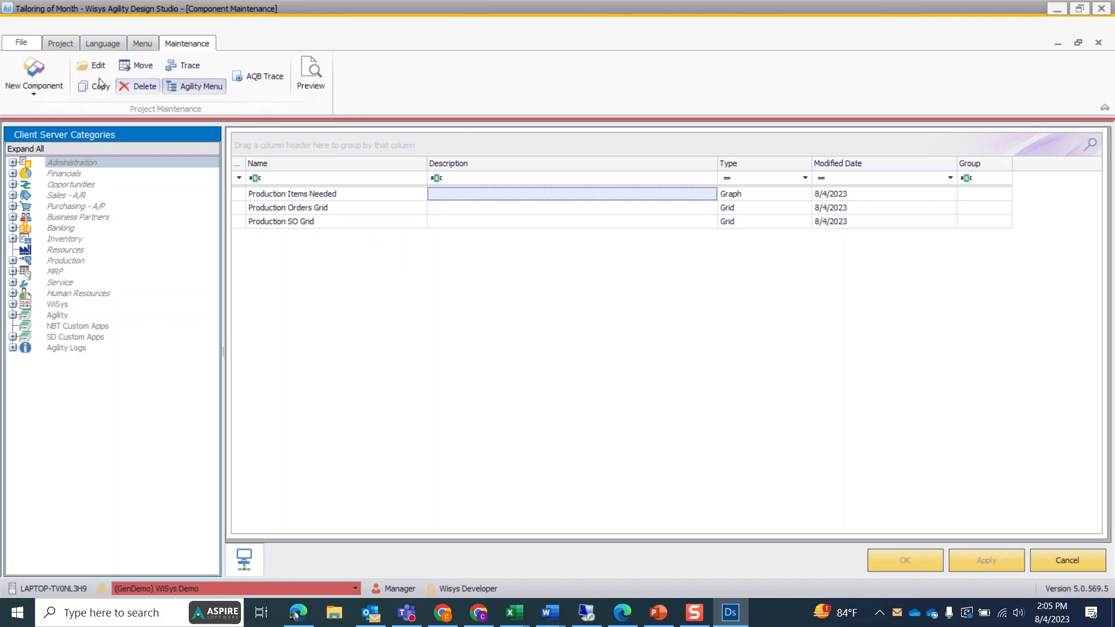
left_click(30, 68)
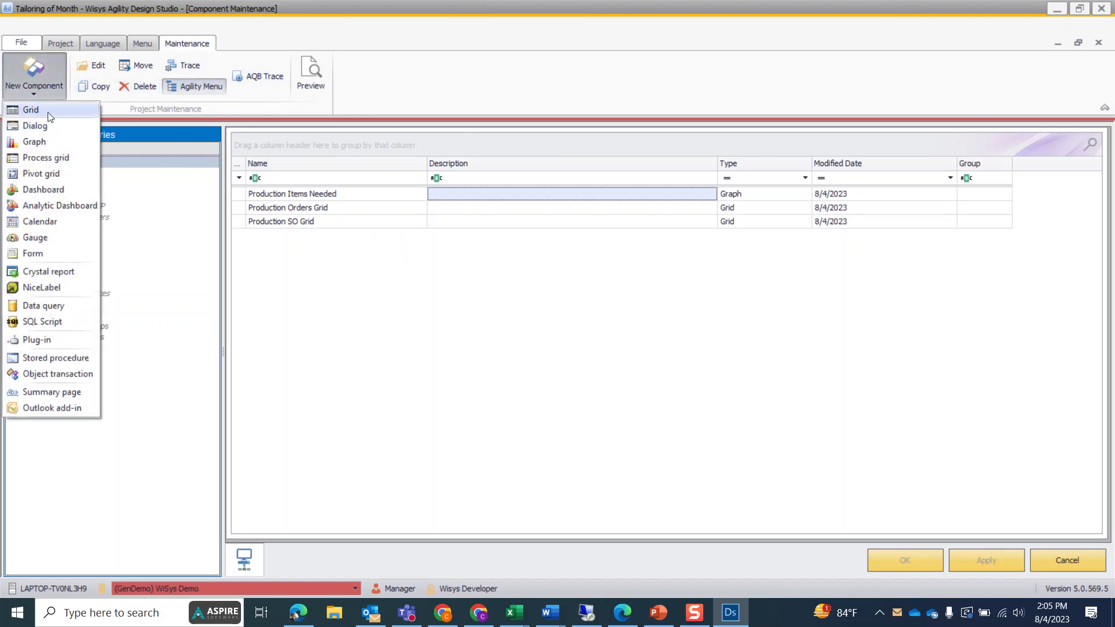
left_click(46, 140)
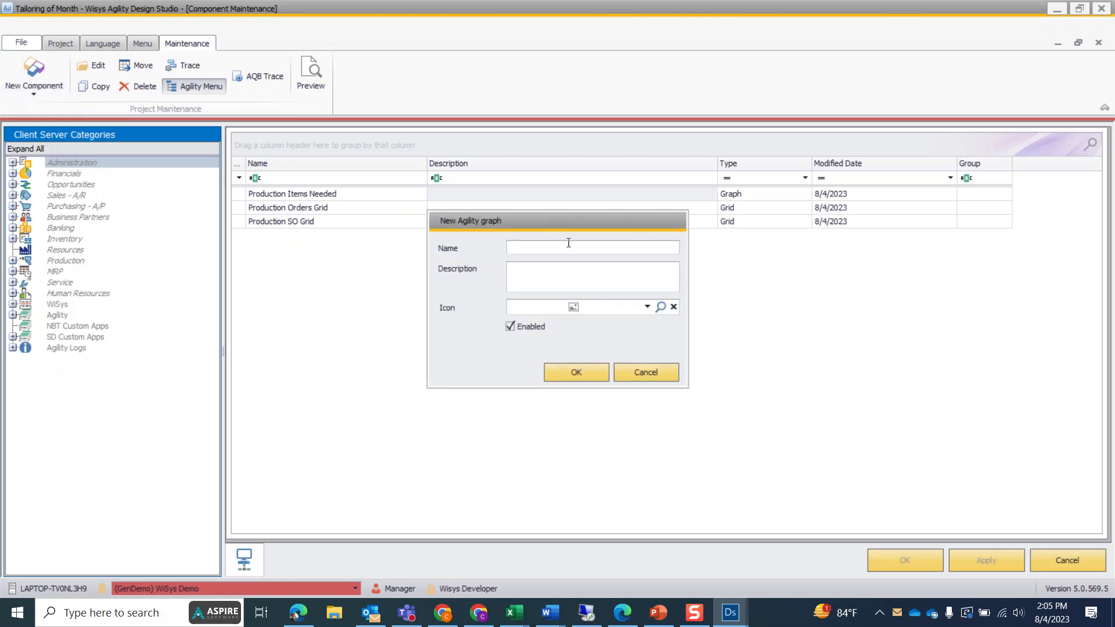
type("Inventory Levels")
left_click(600, 374)
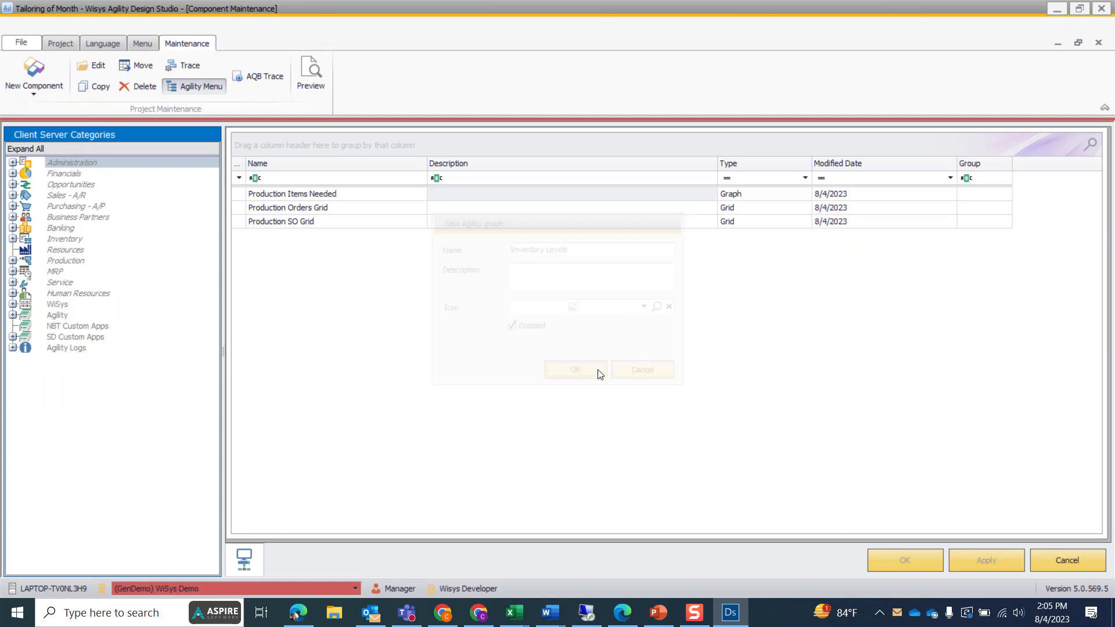
- Paste the query selecting OITM ItemCode, OnHand and summed RDR1 QtyNeeded, with PrcrmntMtd 'M' and DocStatus 'O', as the SQL statement, format and apply it
left_click(75, 65)
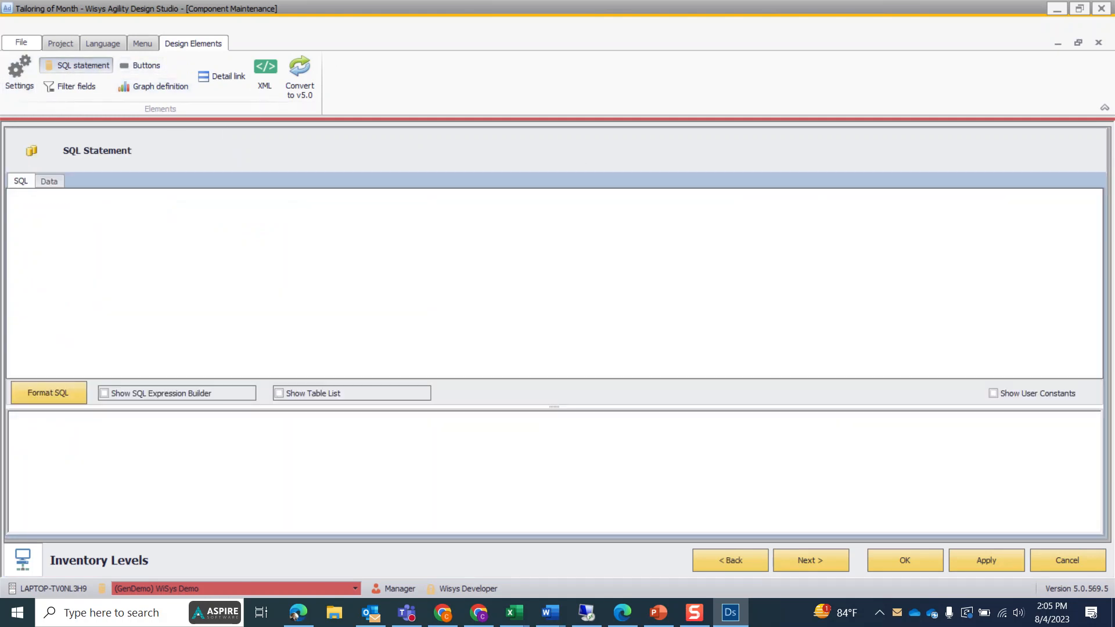
key("alt+Tab")
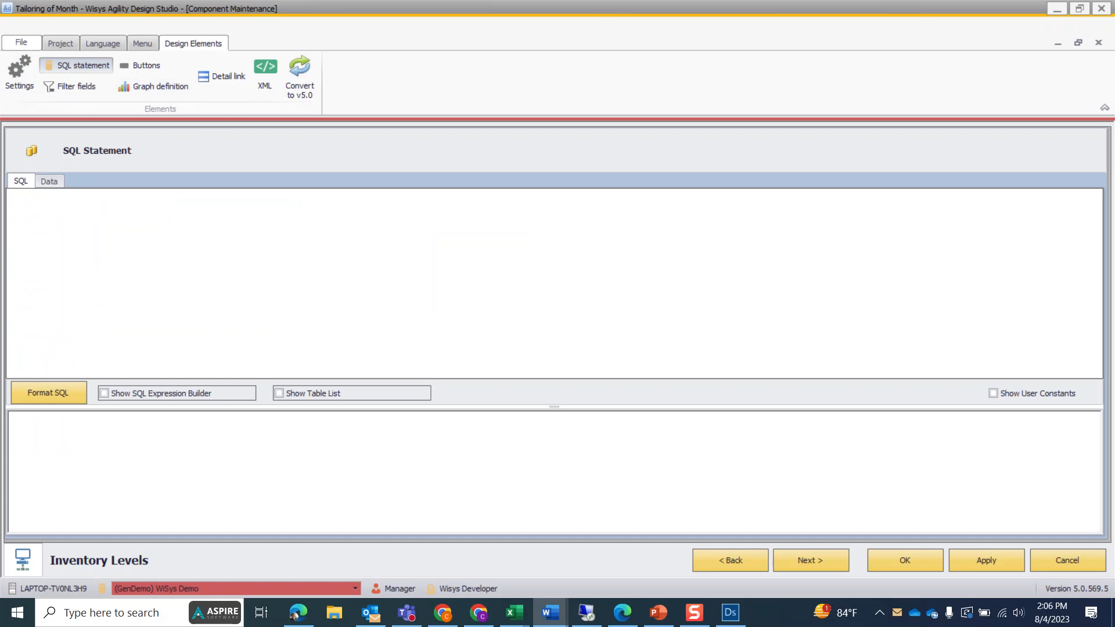
key("alt+Tab")
right_click(120, 422)
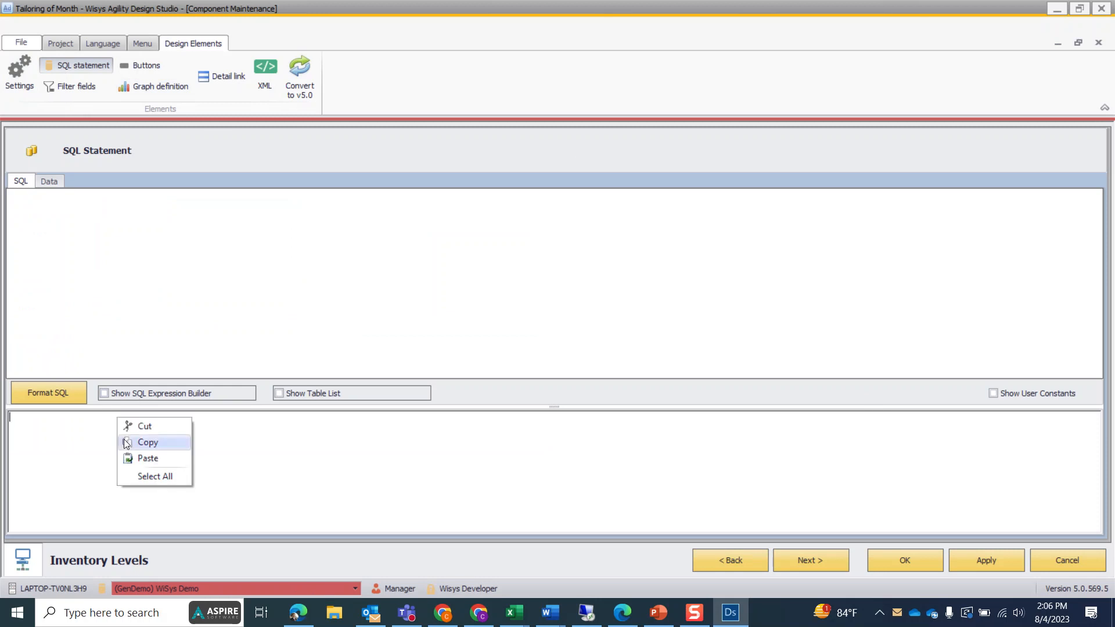
left_click(143, 457)
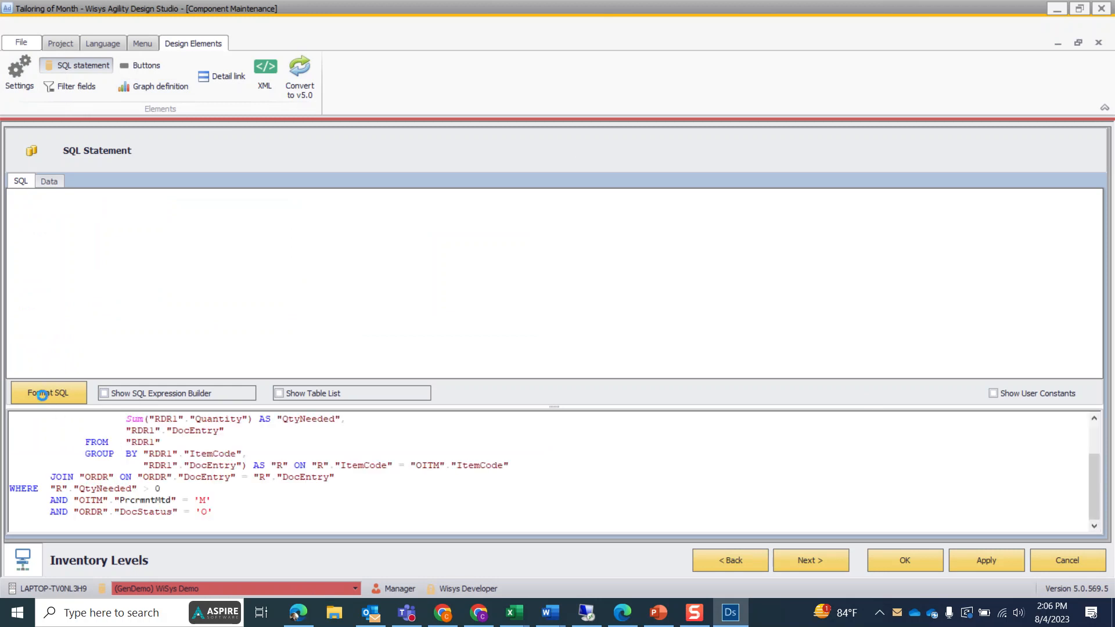
left_click(42, 395)
scroll(214, 474, "up", 2)
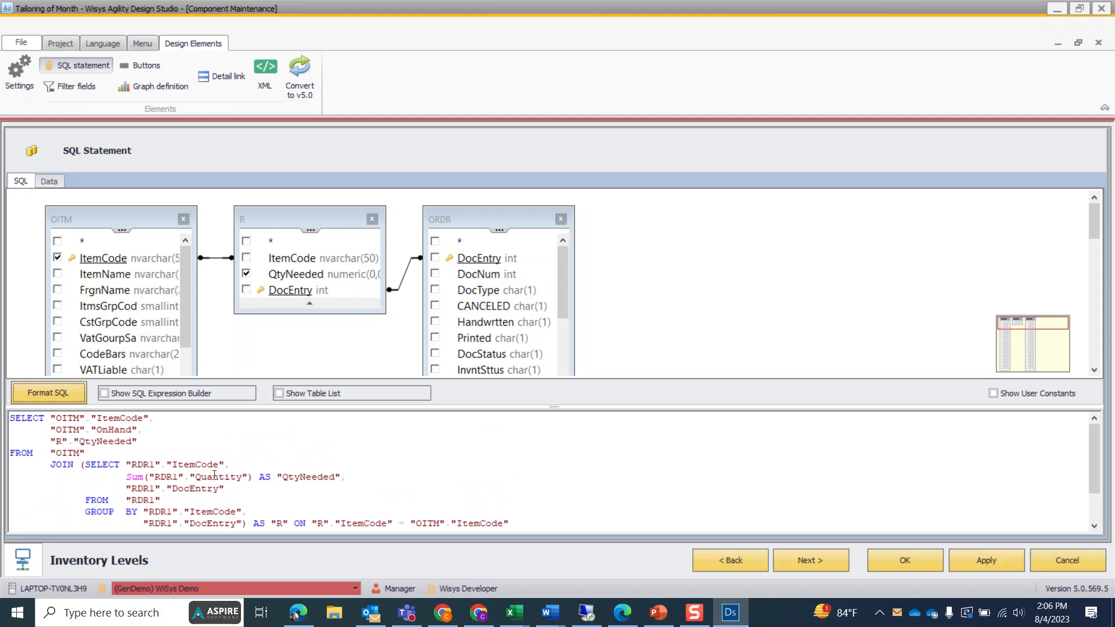
scroll(214, 474, "down", 2)
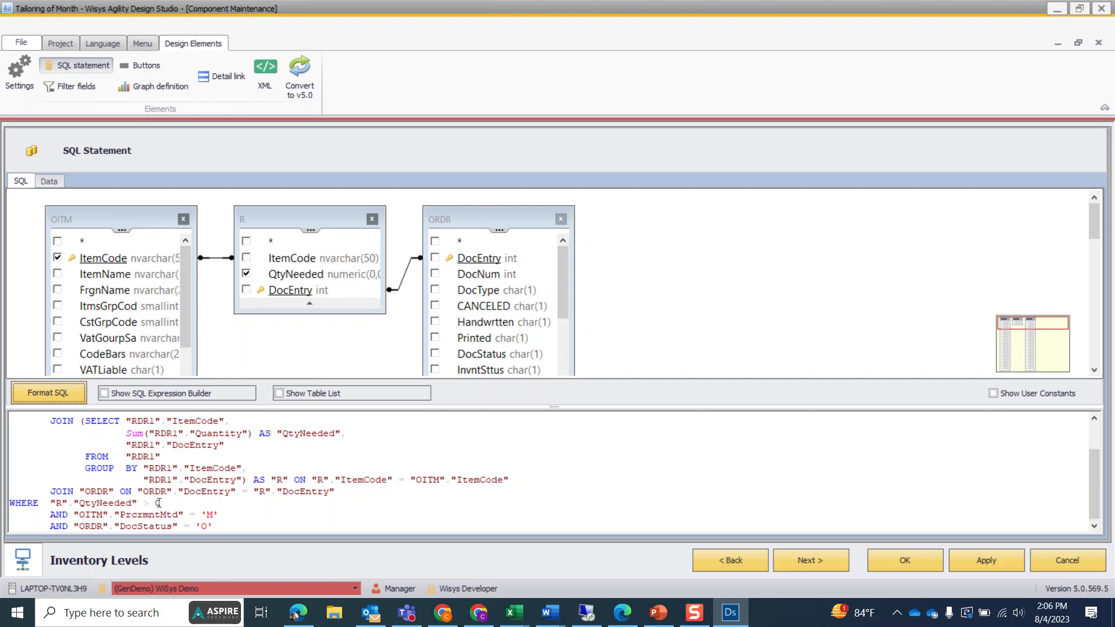
scroll(237, 520, "up", 2)
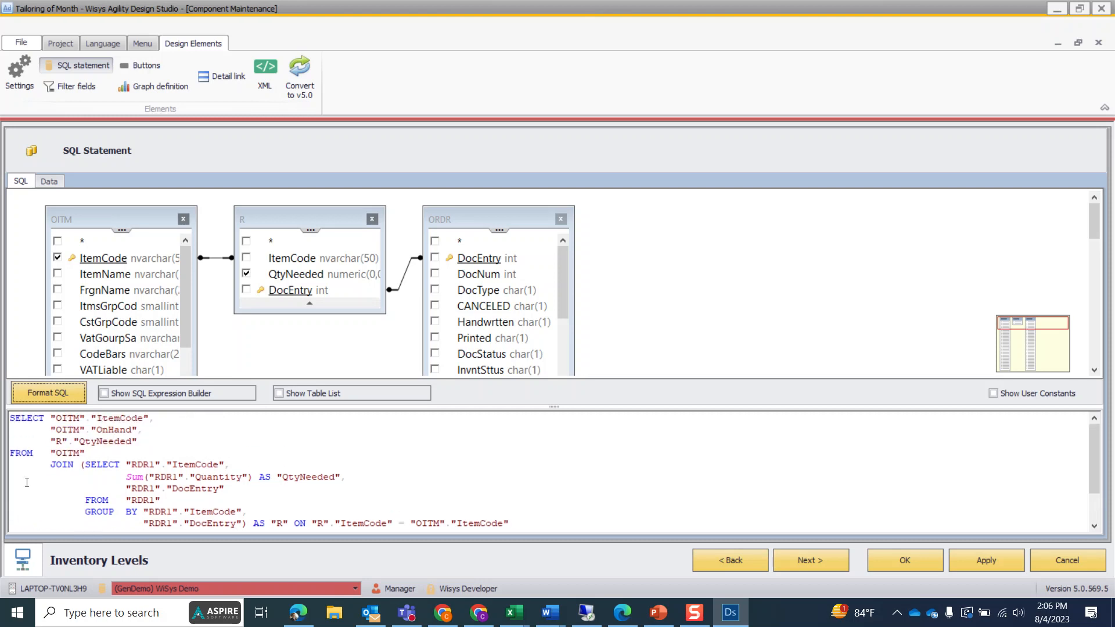
left_click(993, 569)
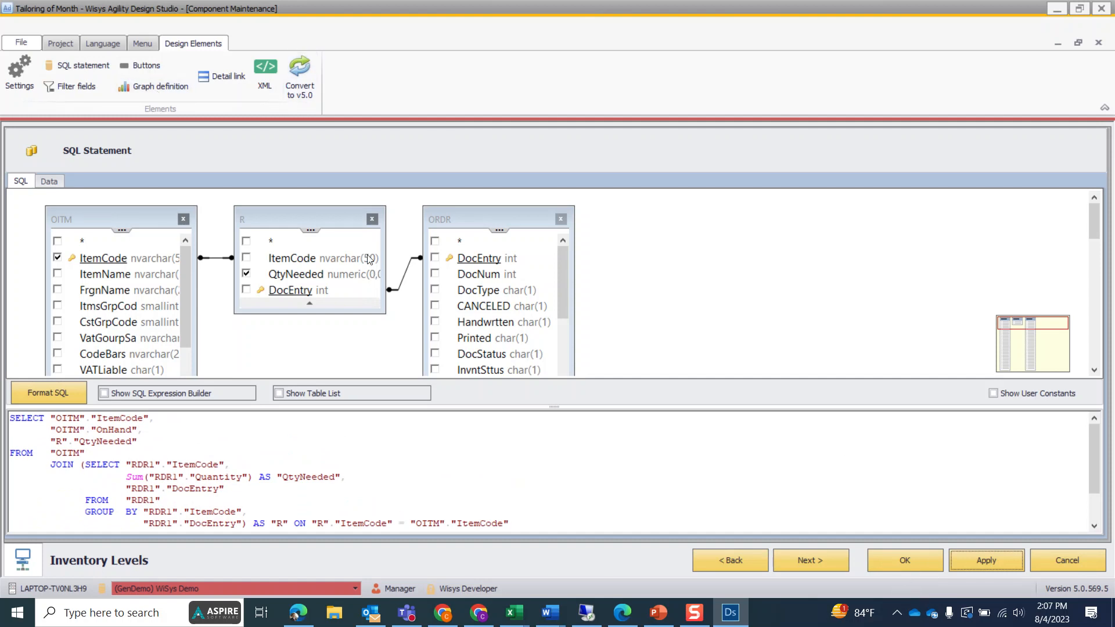
- Title the graph Inventory Levels, name its X-axis Items and Y-axis Qty On Hand, and hide the legend
left_click(154, 86)
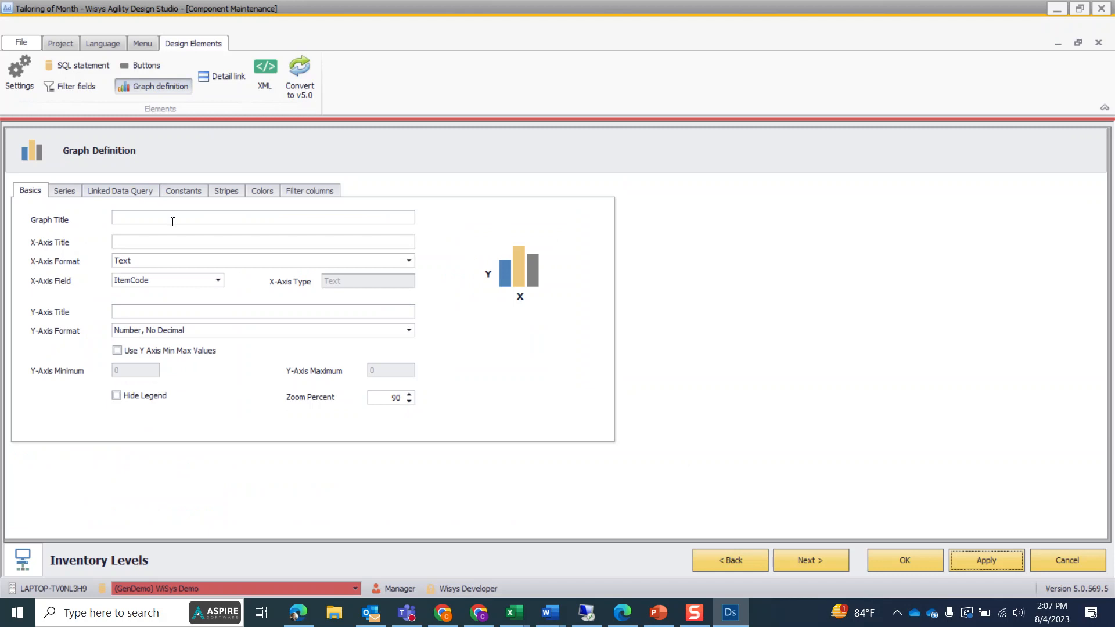
left_click(168, 220)
type("Inventory Levels")
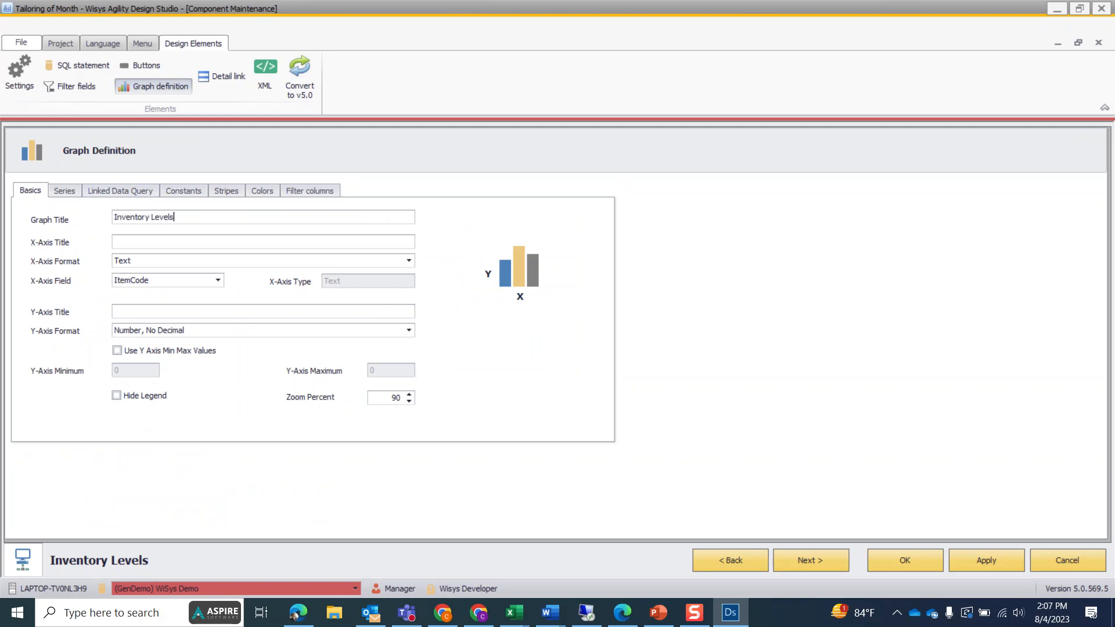
left_click(208, 244)
type("Items")
left_click(171, 308)
type("Qty On Hand")
left_click(137, 400)
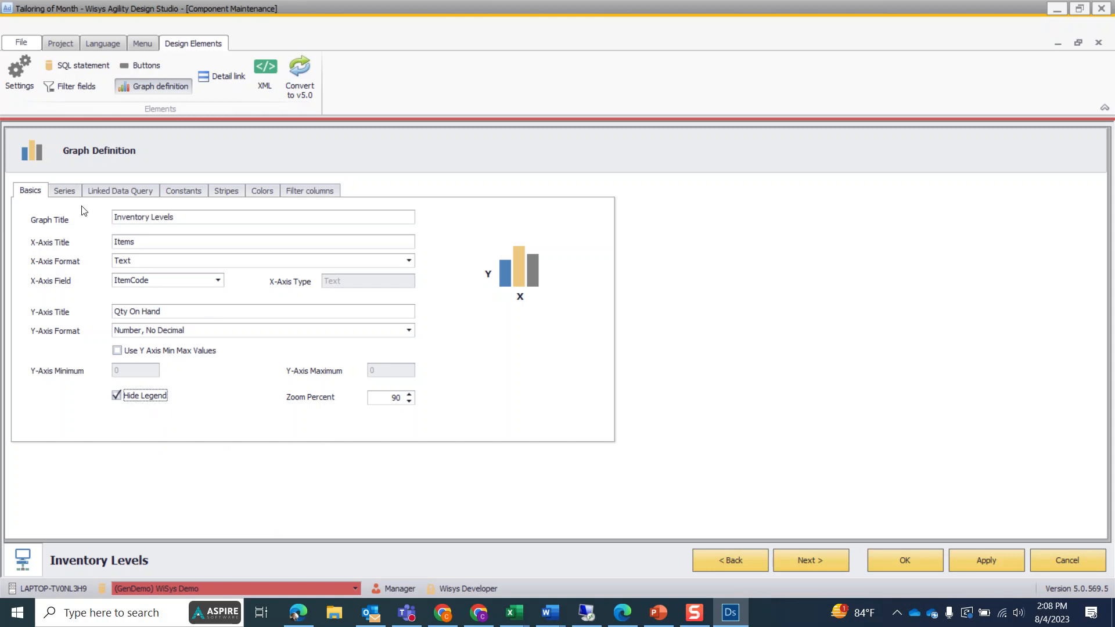
- Add a bar series named On Hand Qty using the OnHand value field, show its series label, and save the component
left_click(72, 193)
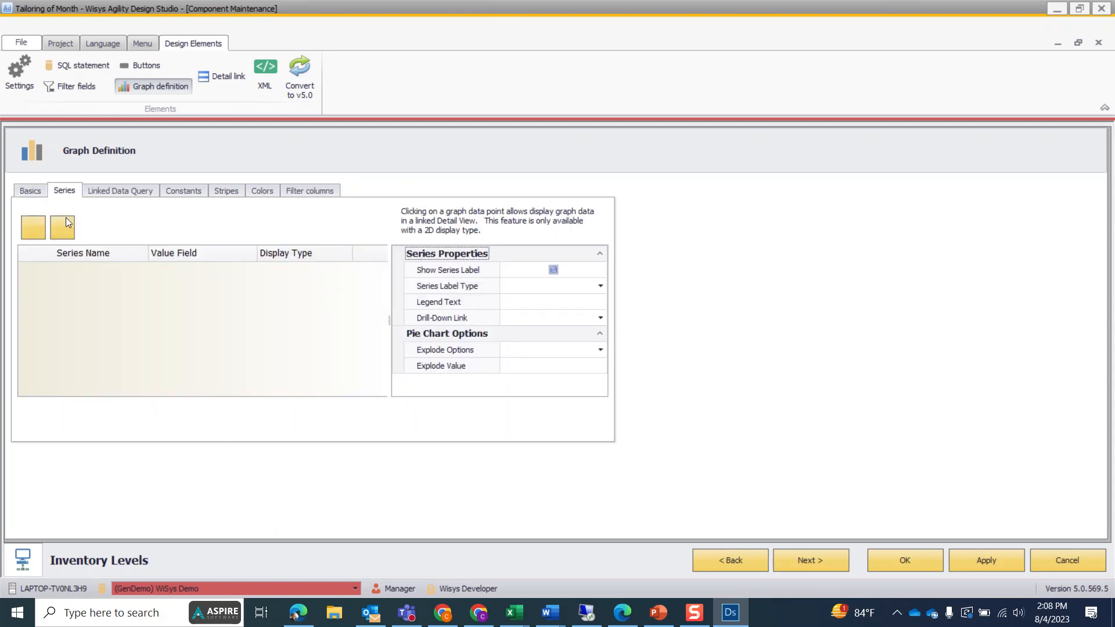
left_click(32, 230)
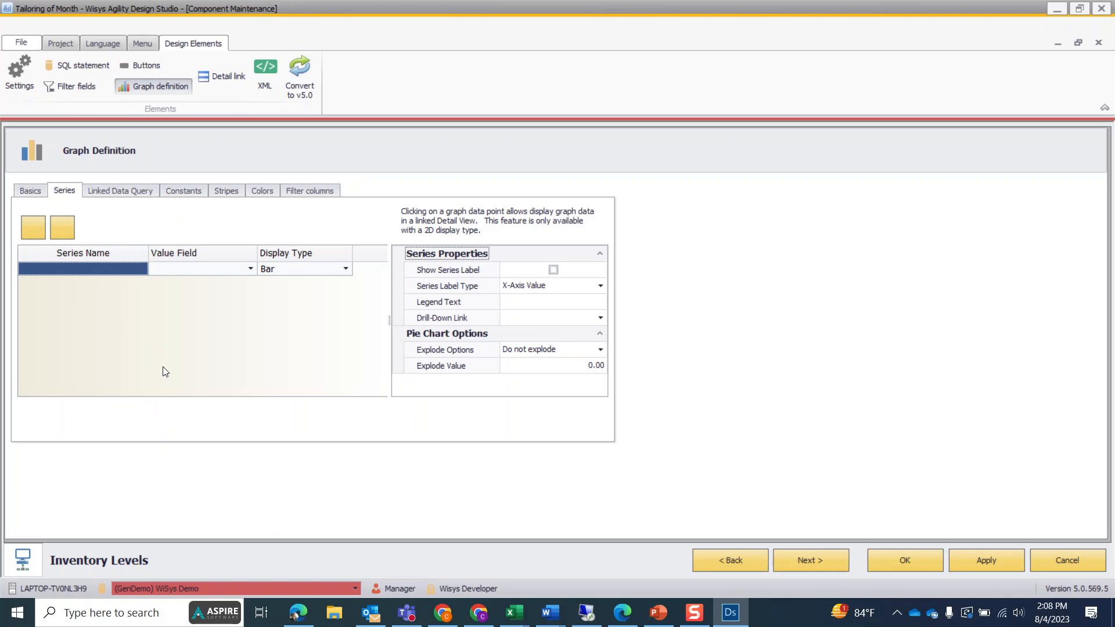
left_click(249, 269)
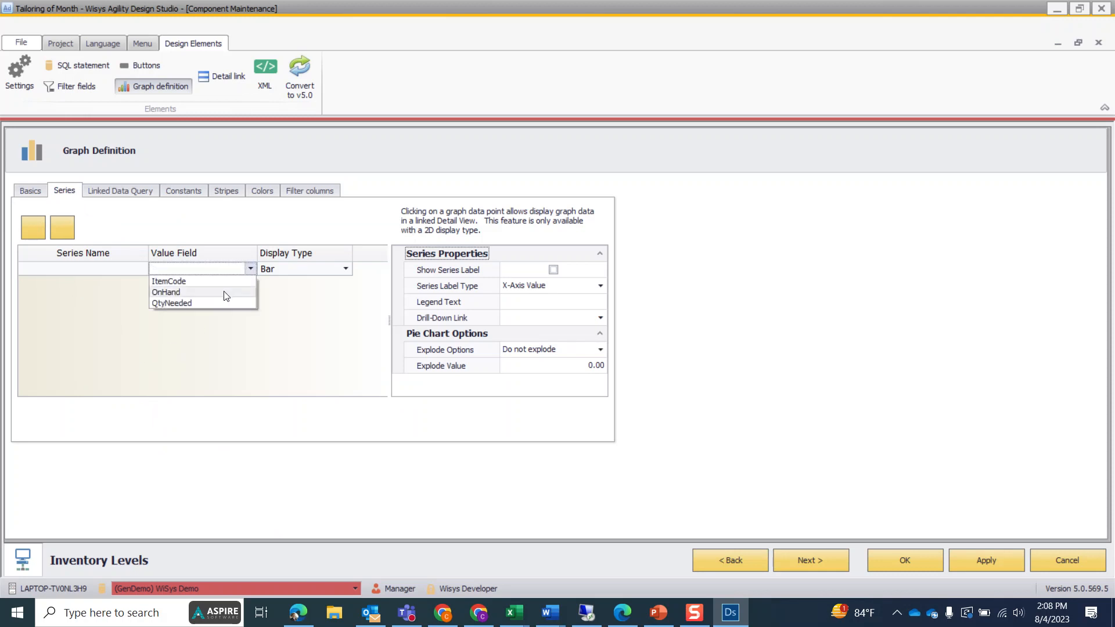
left_click(191, 293)
left_click(83, 270)
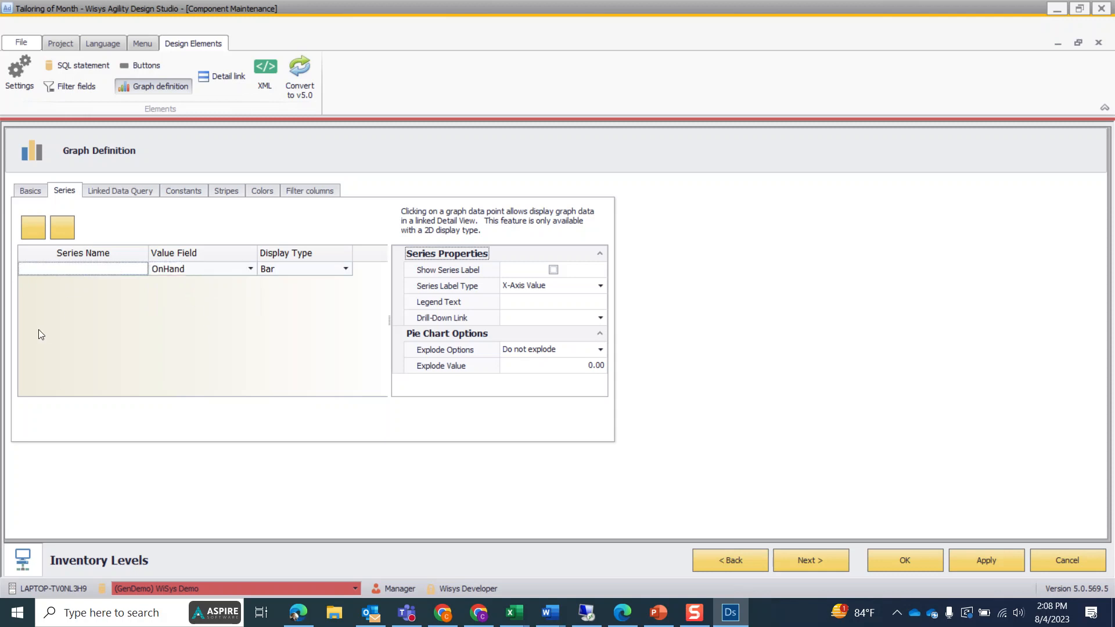
type("On Hand Qty")
left_click(554, 270)
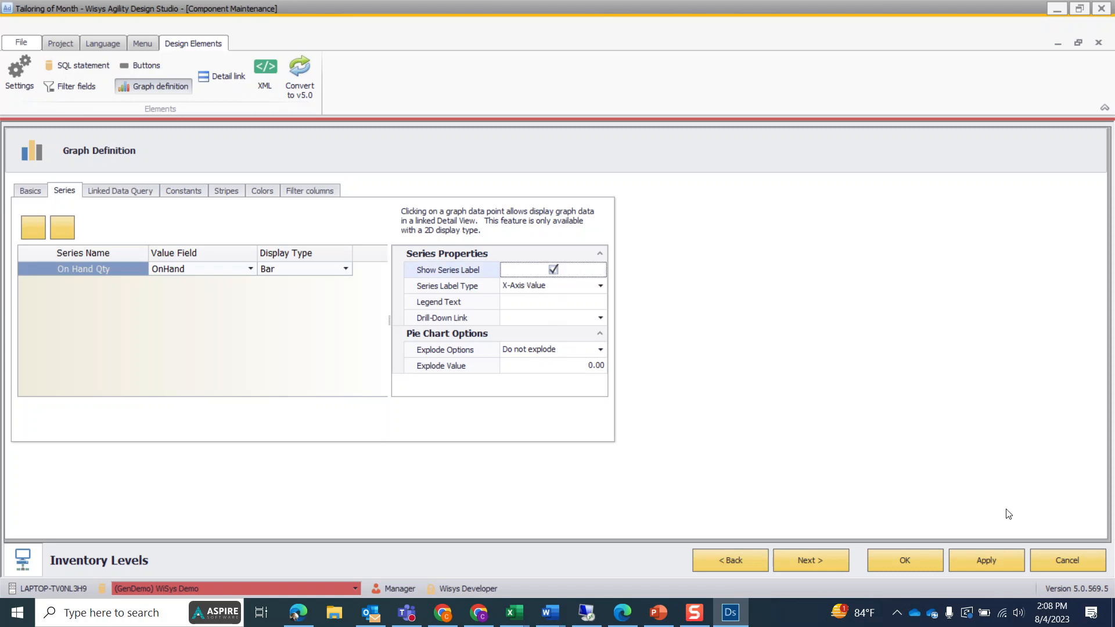
left_click(977, 561)
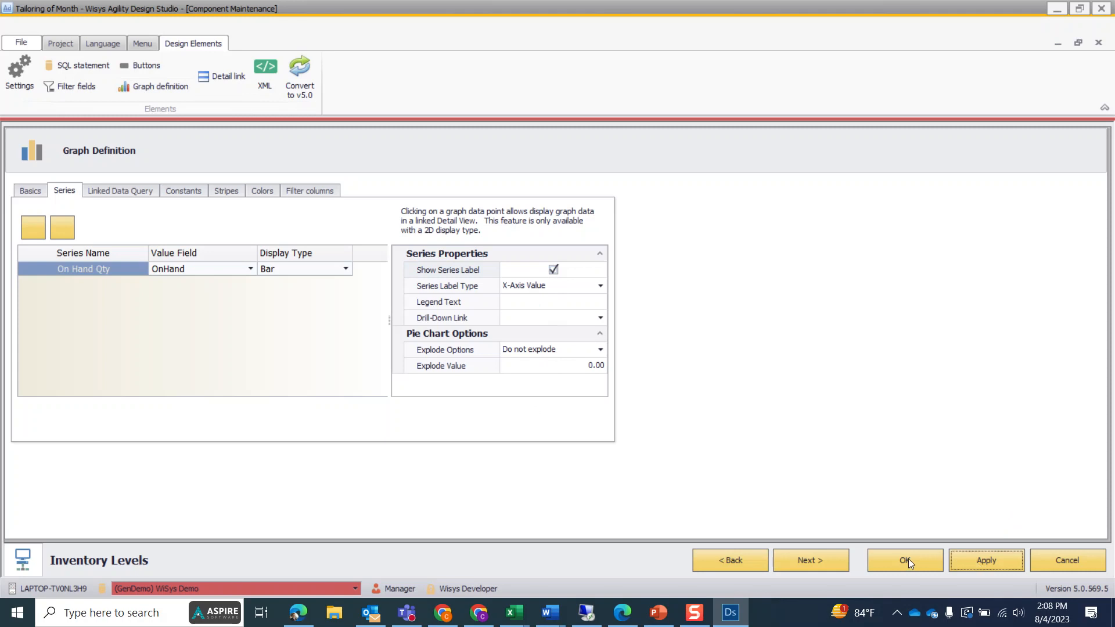
left_click(906, 560)
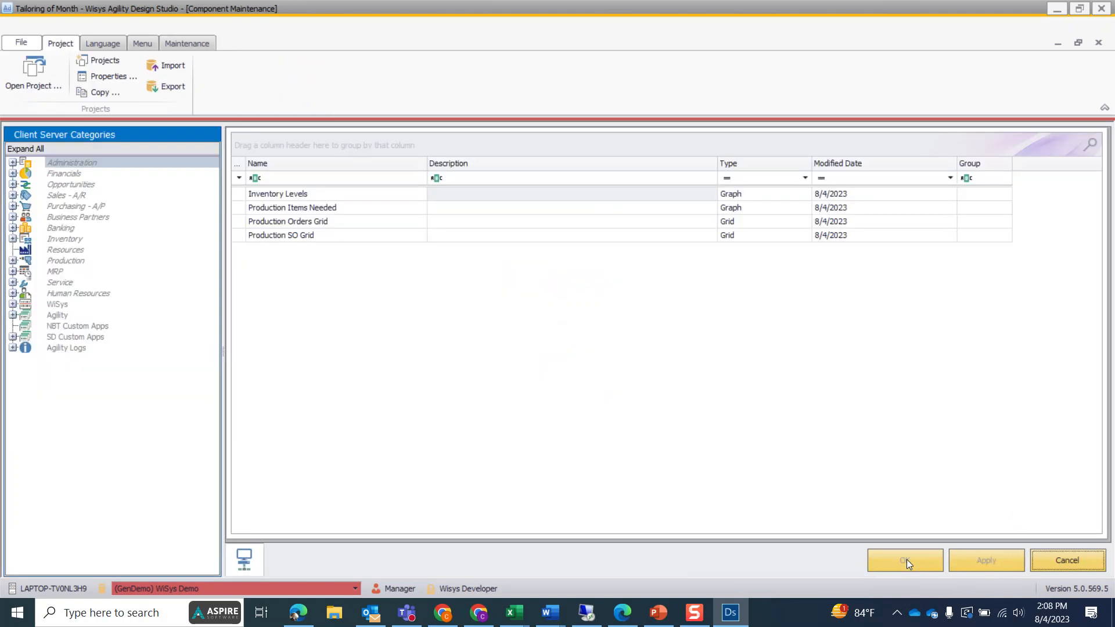
- Preview the Inventory Levels graph, examine the on-hand quantities per item, and close the preview
right_click(330, 193)
left_click(360, 197)
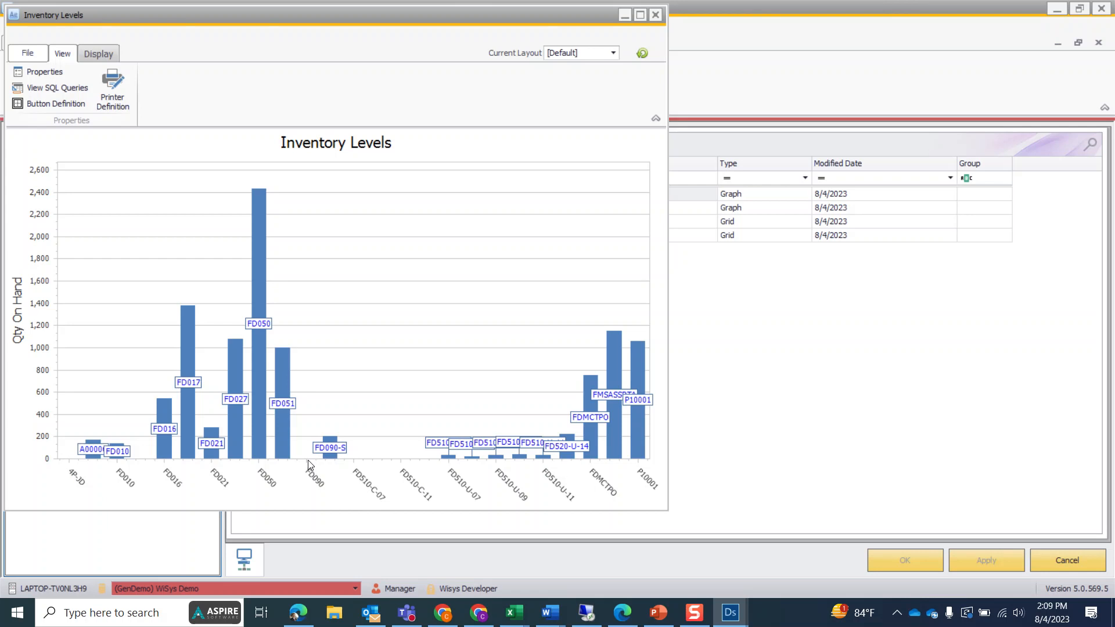
mouse_move(256, 423)
left_click(656, 15)
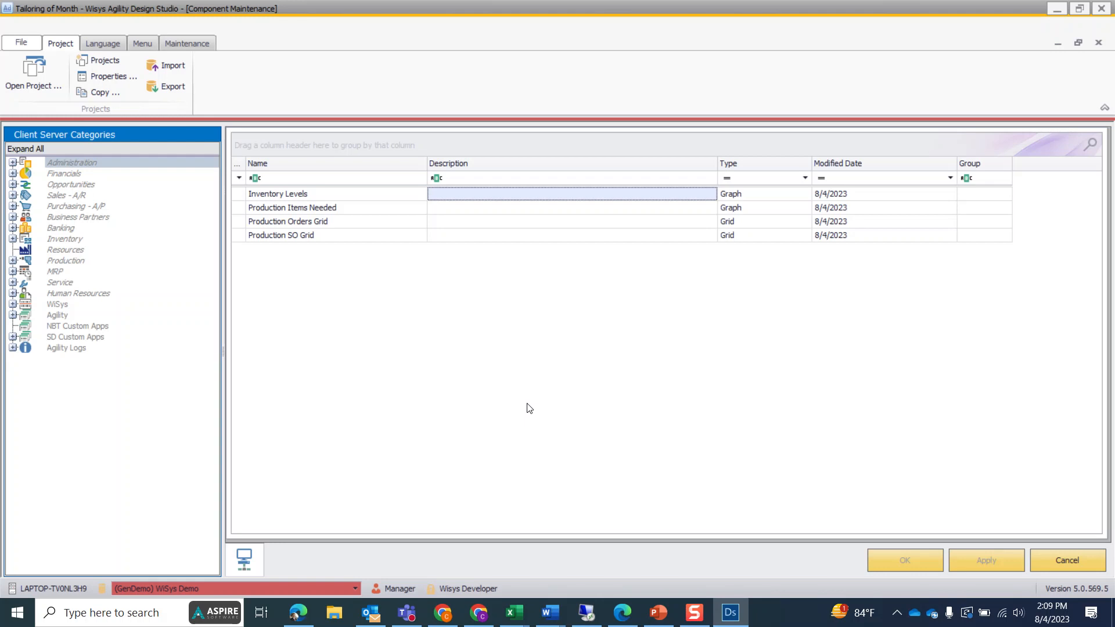
- Create a new dashboard component named ToM Production Dashboard
left_click(187, 43)
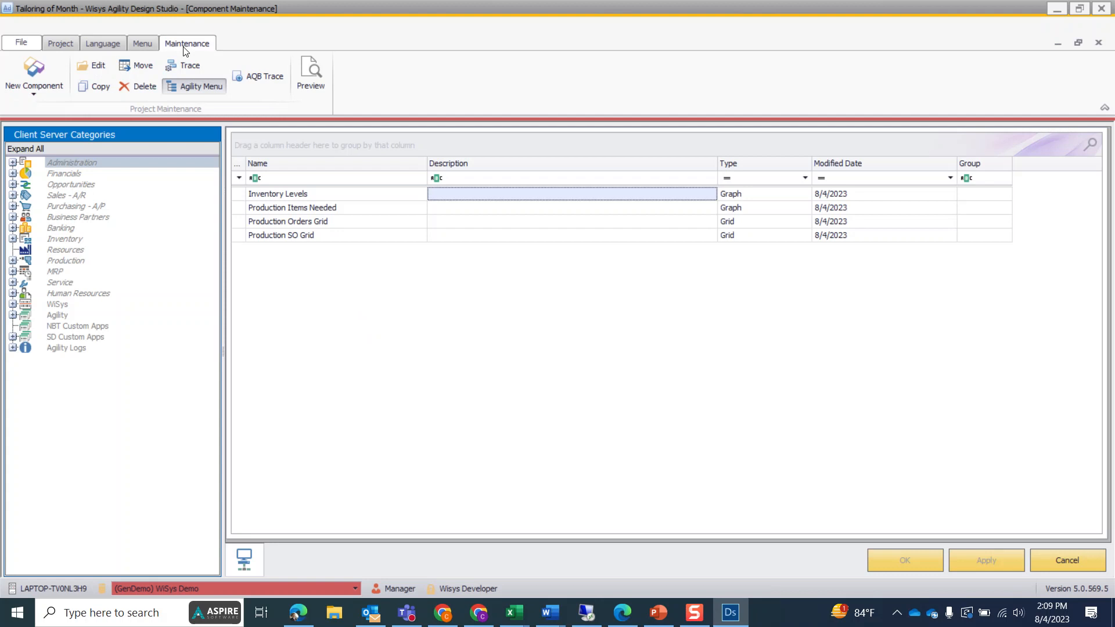
left_click(41, 93)
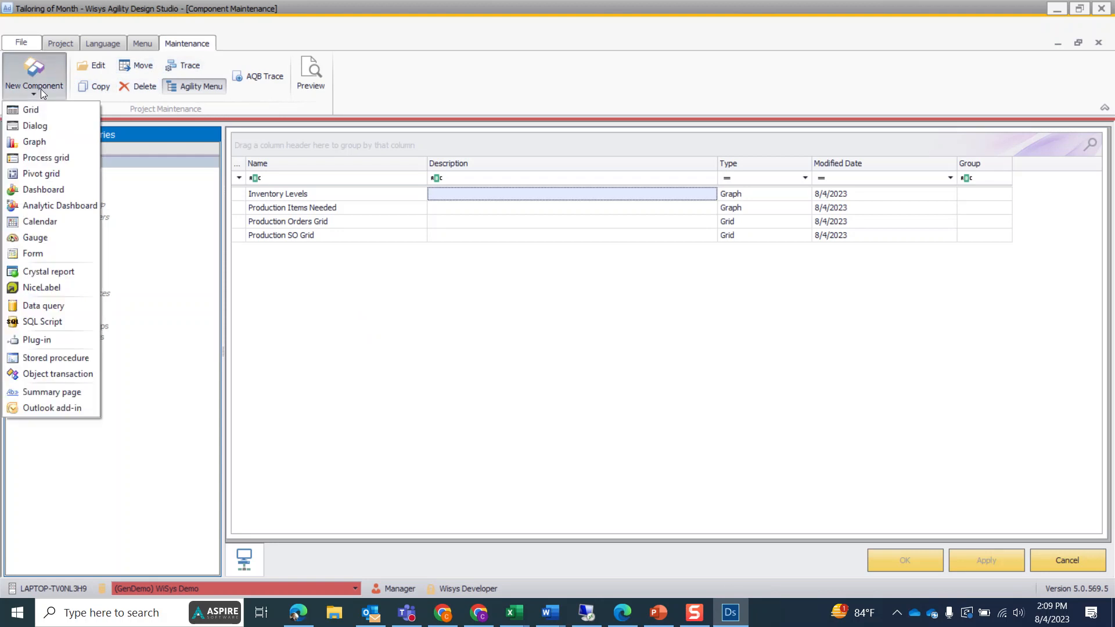
left_click(42, 191)
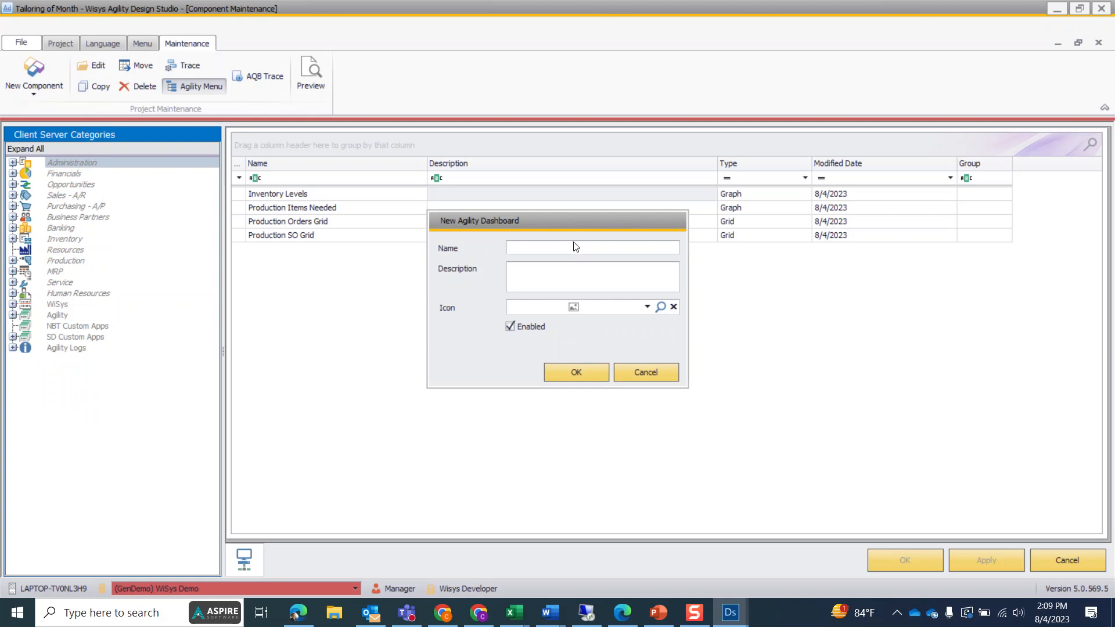
type("ToM Production Dashboard")
left_click(580, 372)
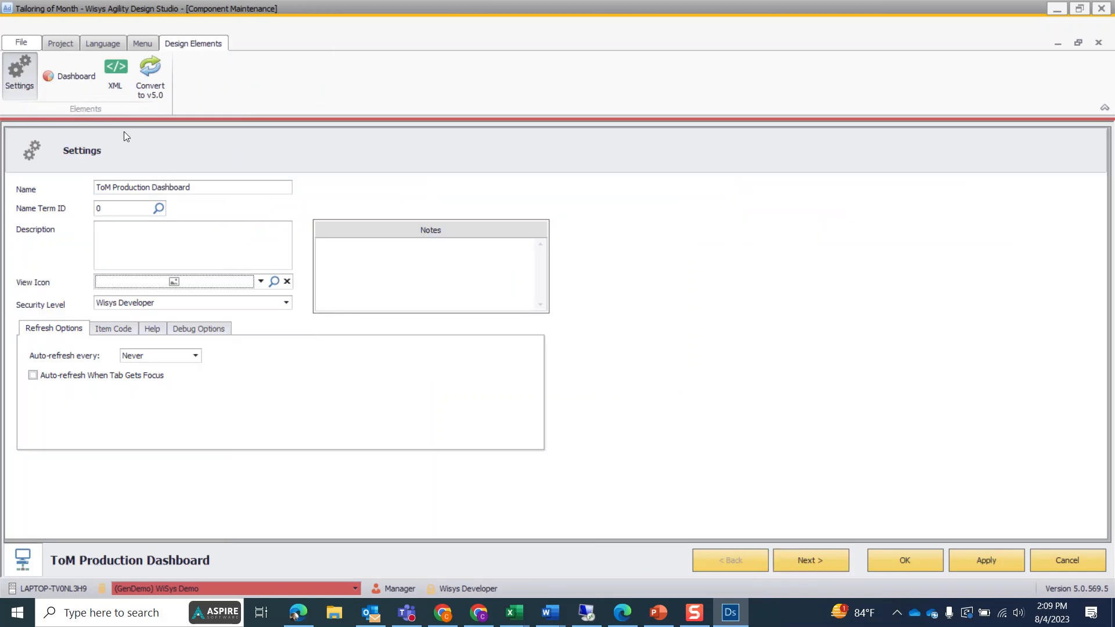
- Add the Production SO Grid to the dashboard definition, filtering the component search by project Tailoring
left_click(72, 76)
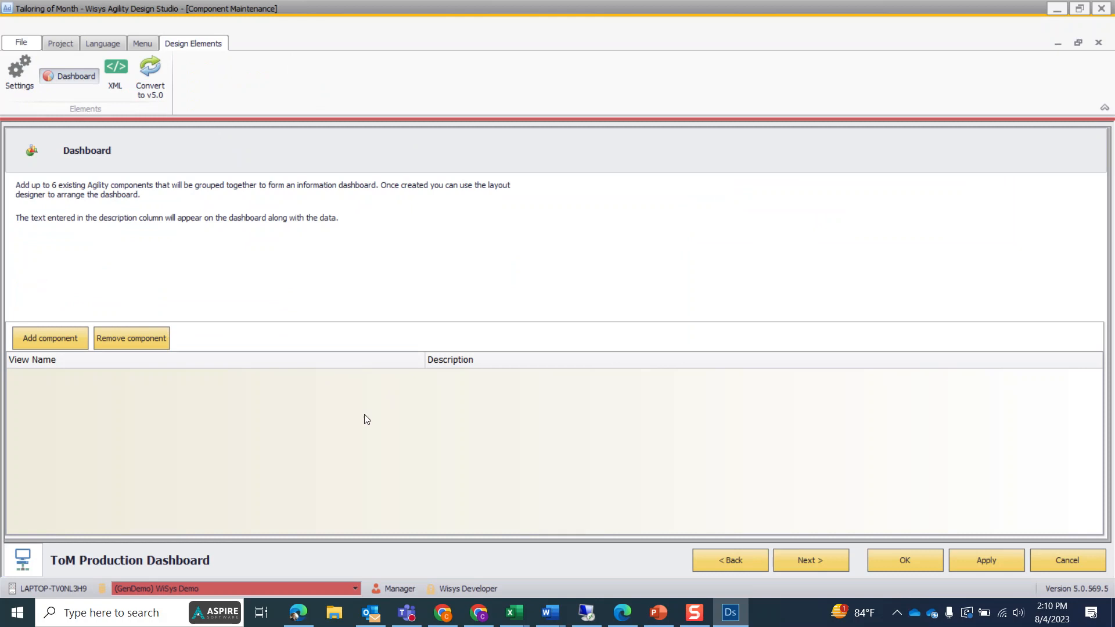
left_click(35, 339)
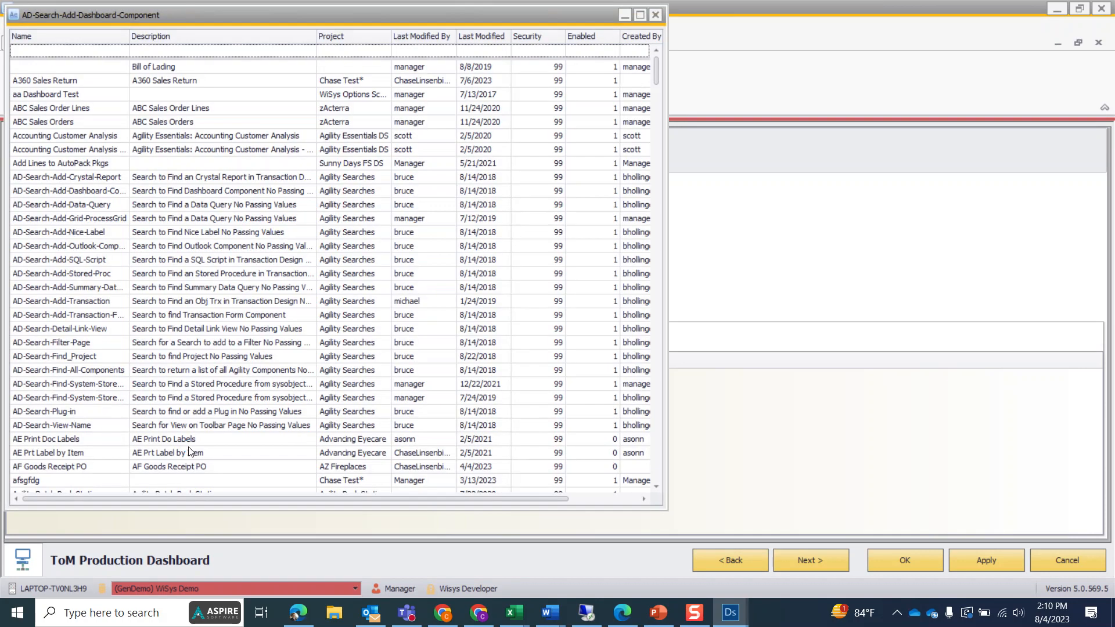
left_click(359, 53)
type("Ta")
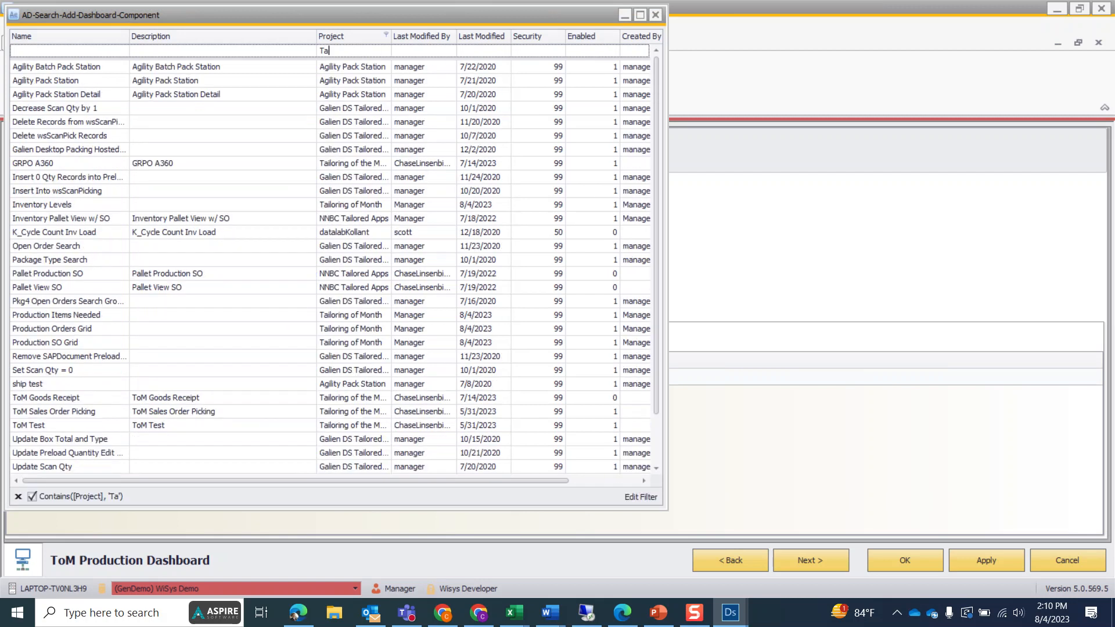
type("iloring")
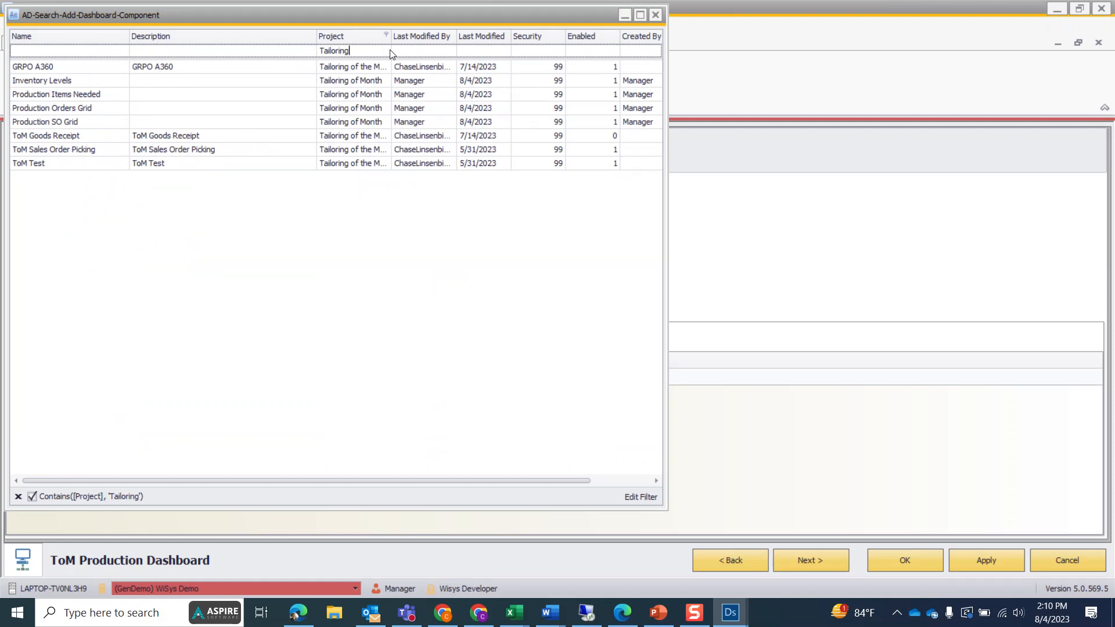
left_click_drag(391, 36, 441, 37)
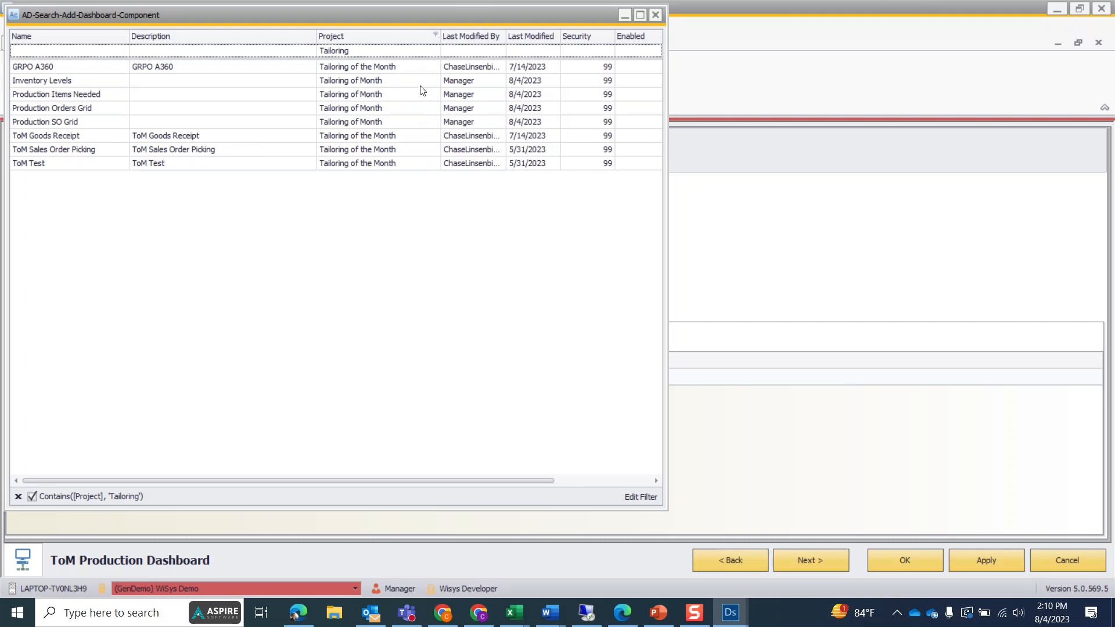
left_click(360, 124)
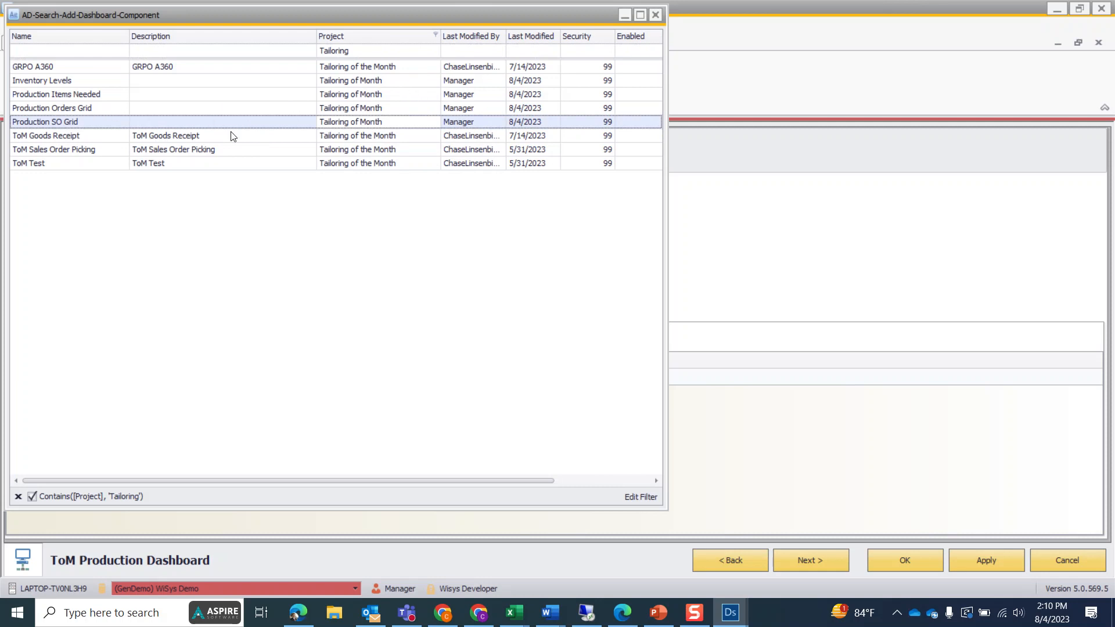
left_click(41, 123)
double_click(40, 122)
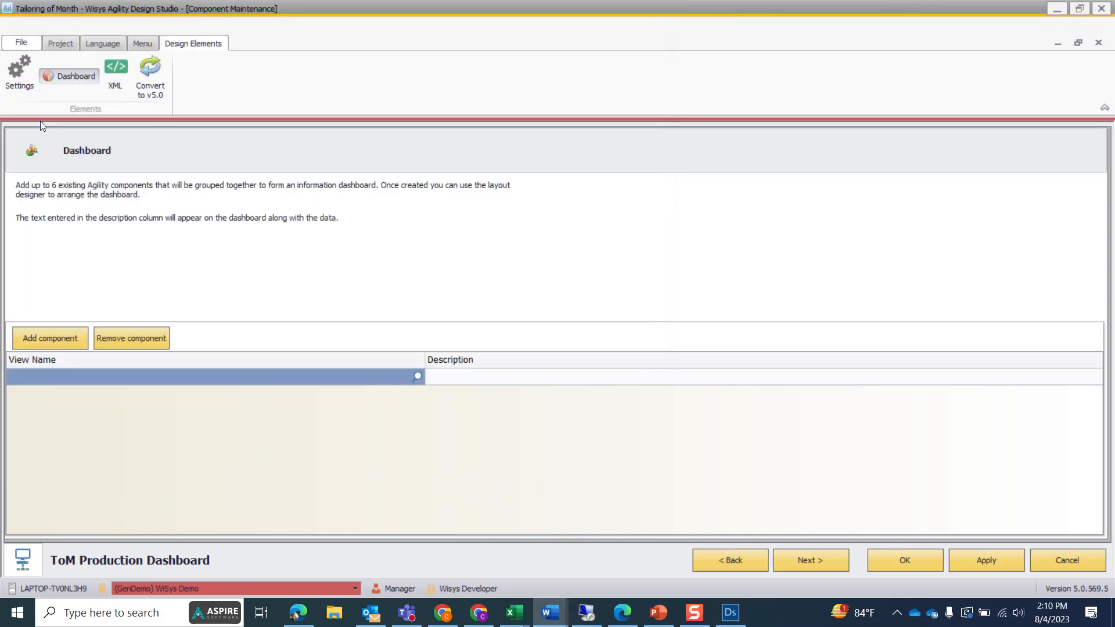
- Add the Production Orders Grid and Production Items Needed components to the dashboard, filtering each search by project Tailoring of
left_click(71, 335)
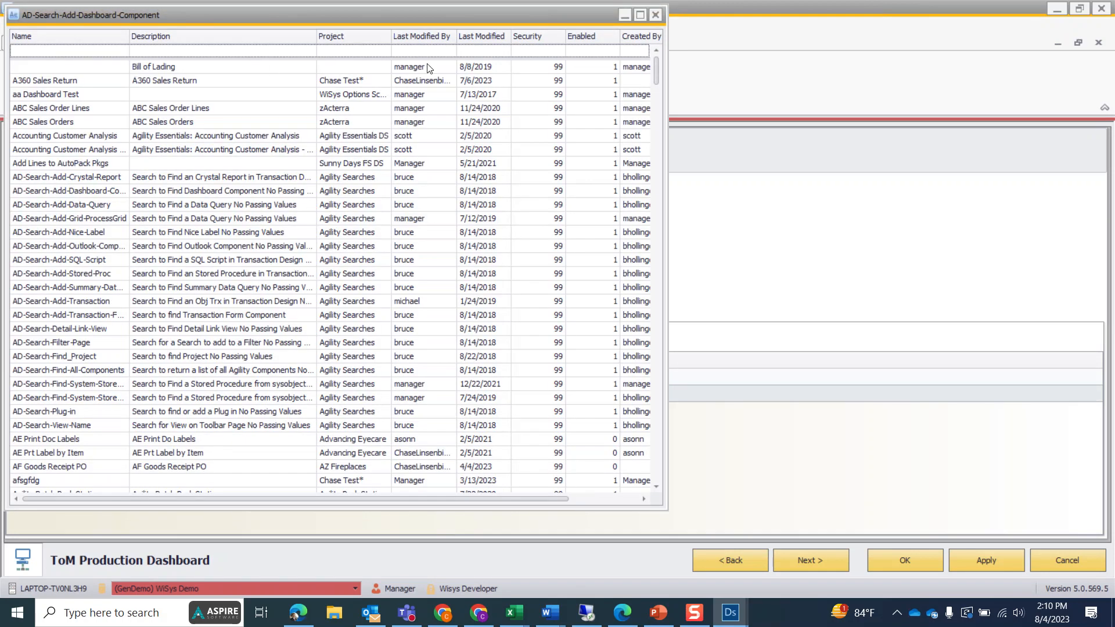
left_click(361, 50)
type("Tailoring of")
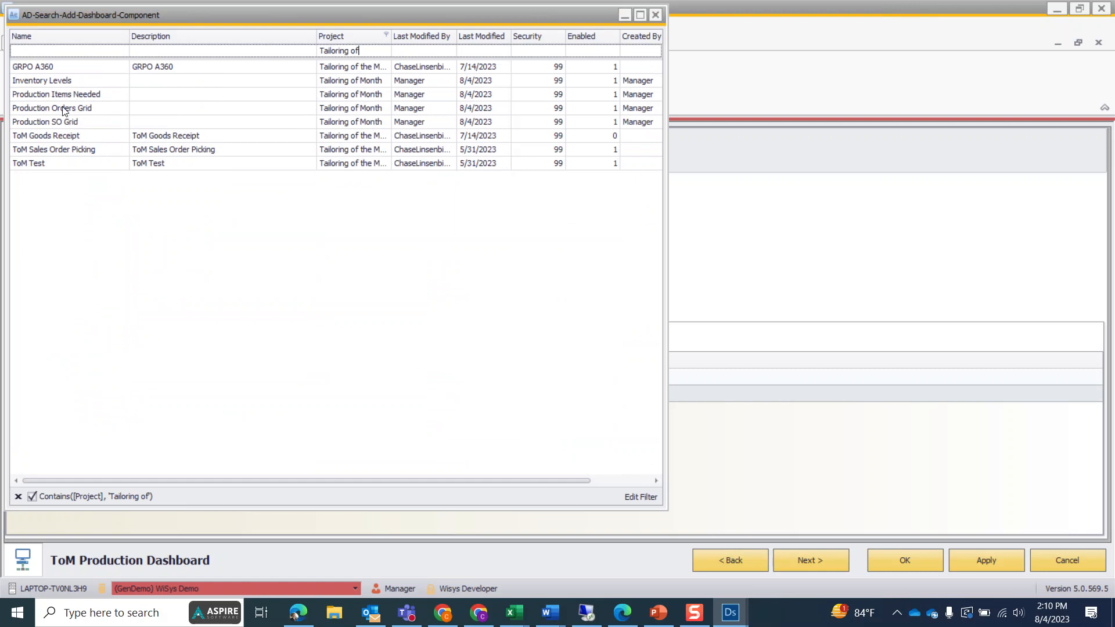
left_click(62, 110)
double_click(62, 111)
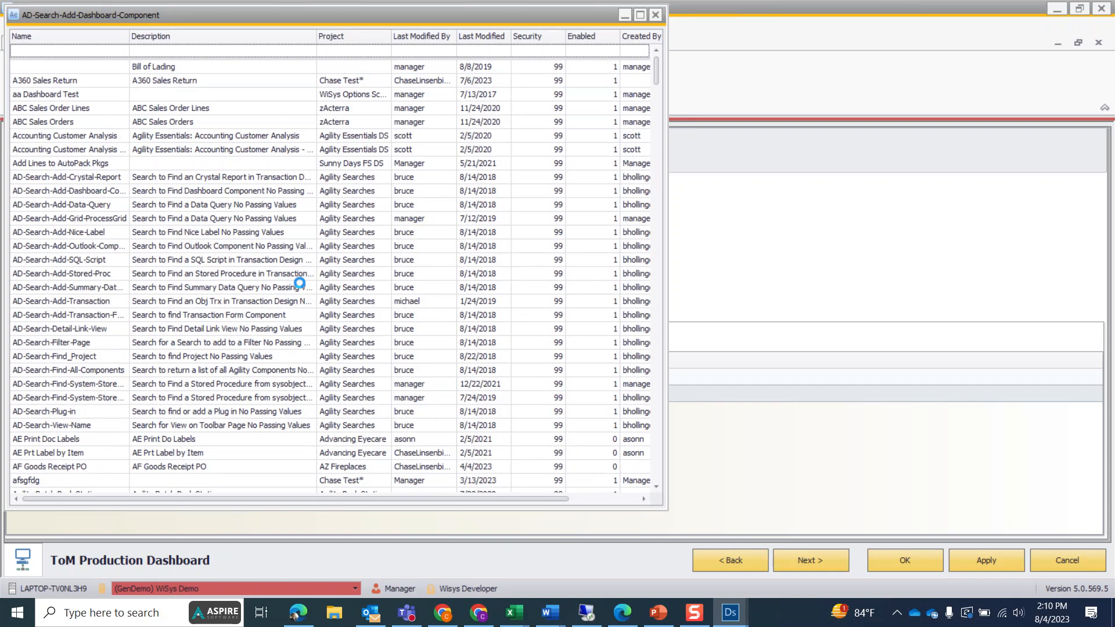
left_click(375, 50)
type("Tailoring of")
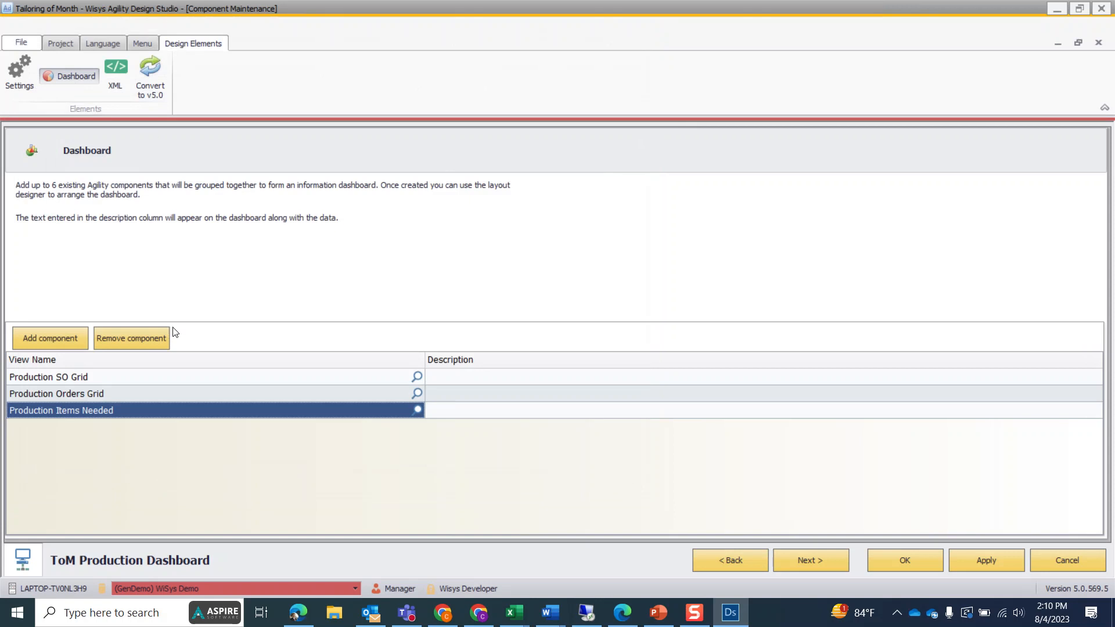
- Add the Inventory Levels graph to the dashboard by filtering component names for Inventory le, and save the dashboard
left_click(57, 336)
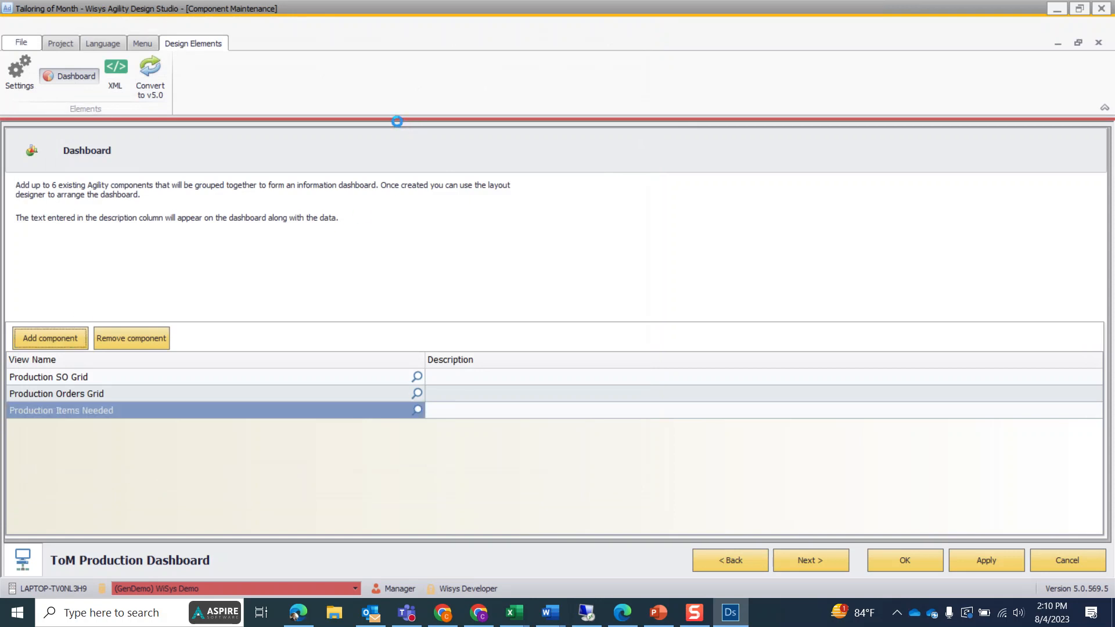
type("Product")
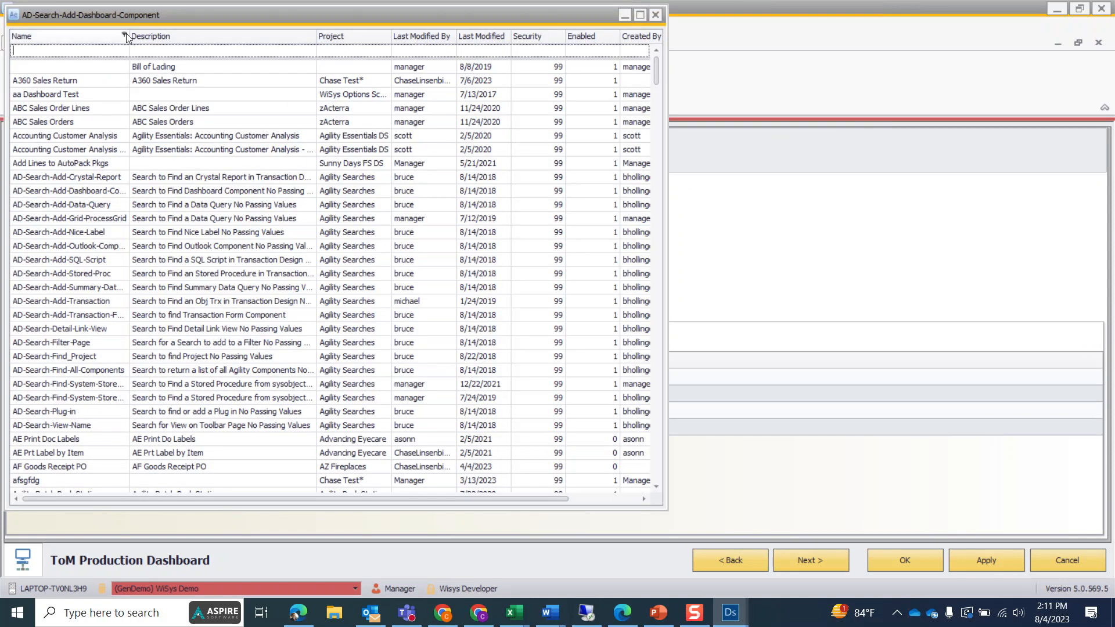
type("ion lev")
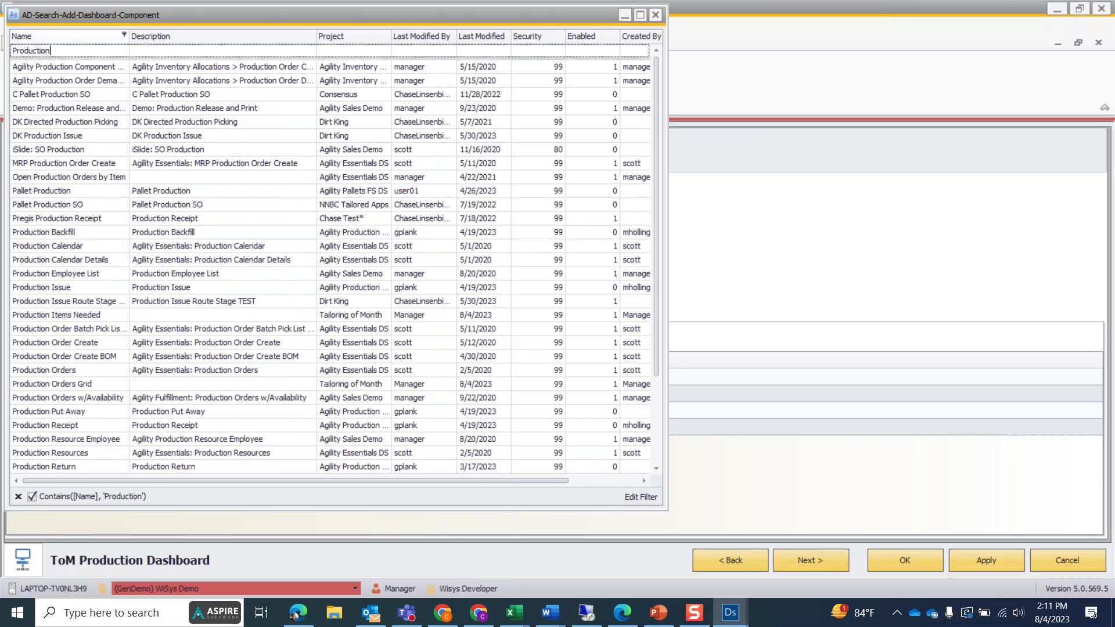
key("BackSpace")
key("BackSpace")
key("BackSpace")
key("BackSpace")
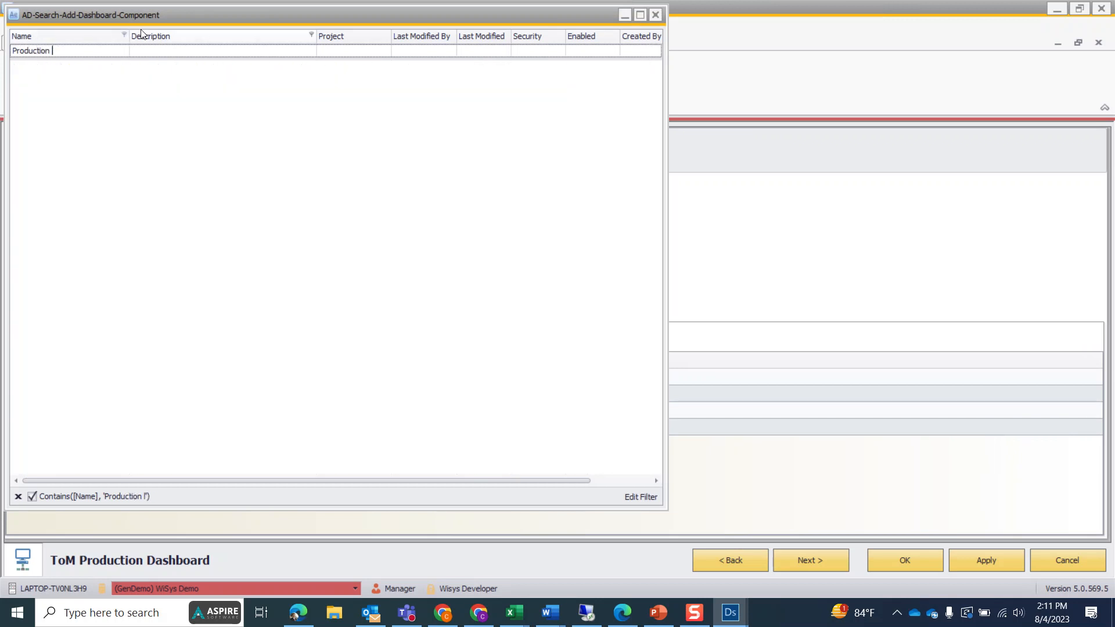
key("BackSpace")
key("BackSpace")
key("BackSpace")
key("BackSpace")
key("BackSpace")
key("BackSpace")
key("BackSpace")
key("BackSpace")
key("BackSpace")
key("BackSpace")
type("O")
key("BackSpace")
type("Inventory le")
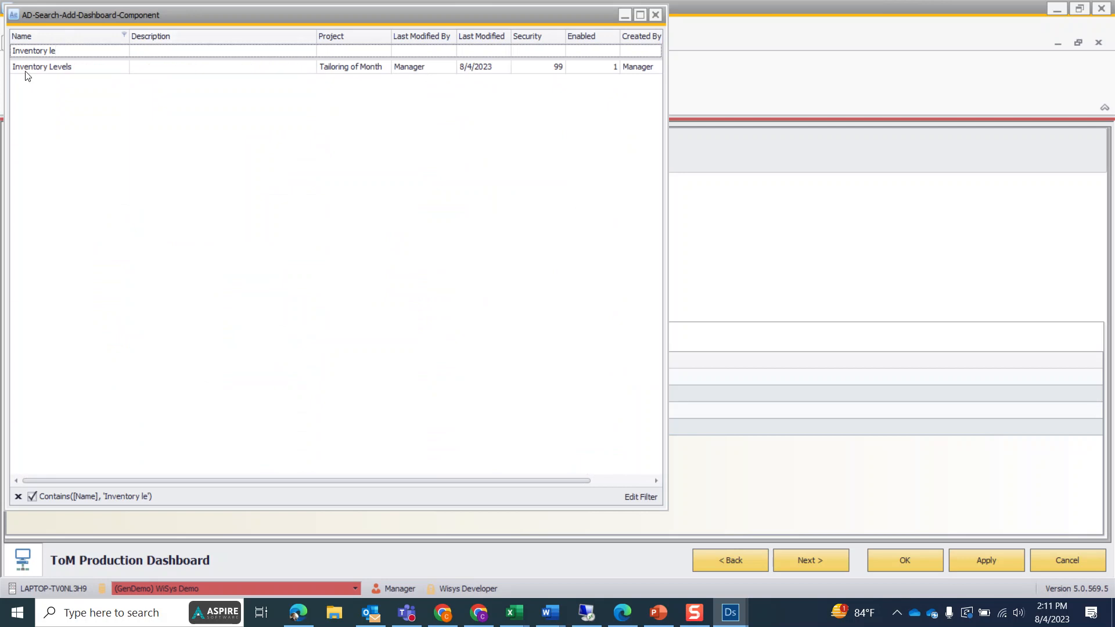
double_click(62, 66)
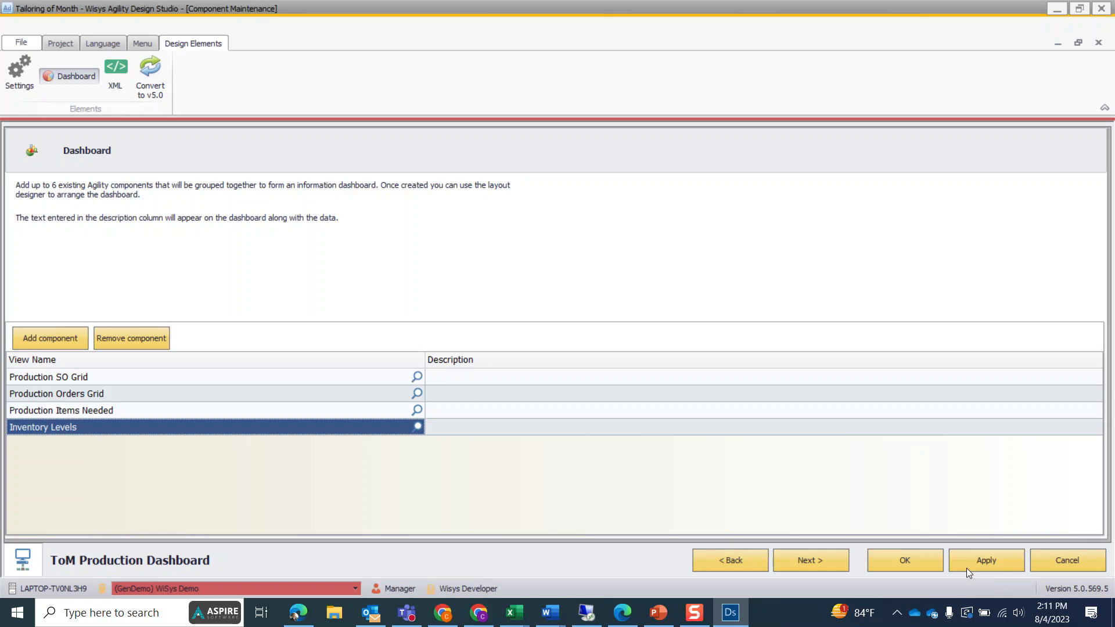
left_click(906, 559)
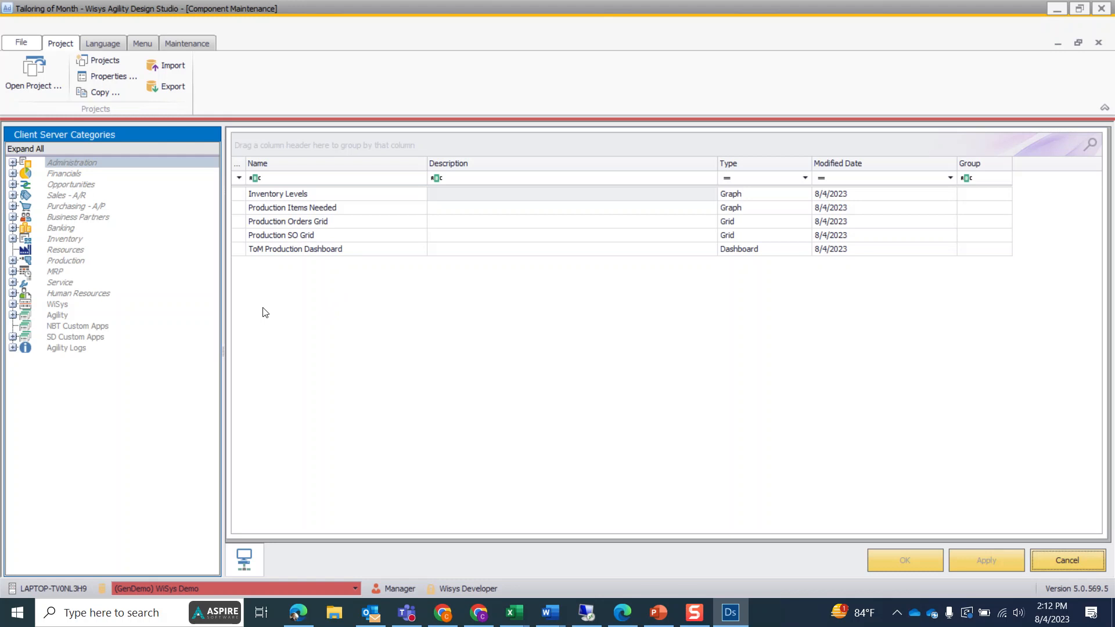
- Add the ToM Production Dashboard component to the Agility folder of the Production category, directly below Production Order Create
left_click(12, 261)
left_click(25, 294)
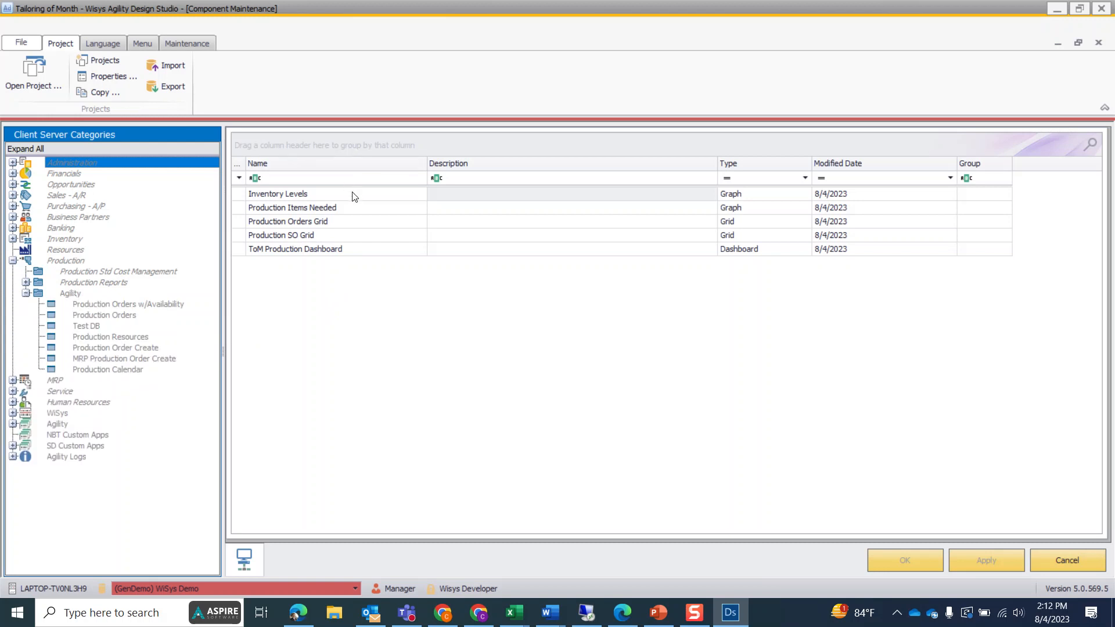
left_click(322, 252)
left_click_drag(321, 250, 113, 361)
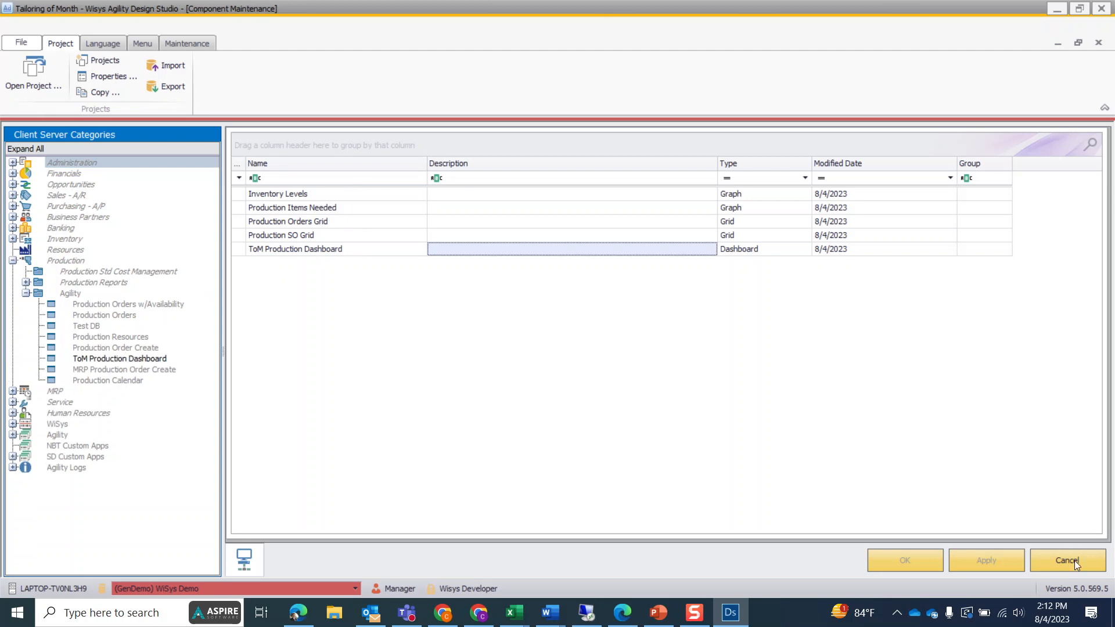
- Switch to Wisys Agility Explorer and open the ToM Production Dashboard from the Production menu
left_click(1052, 10)
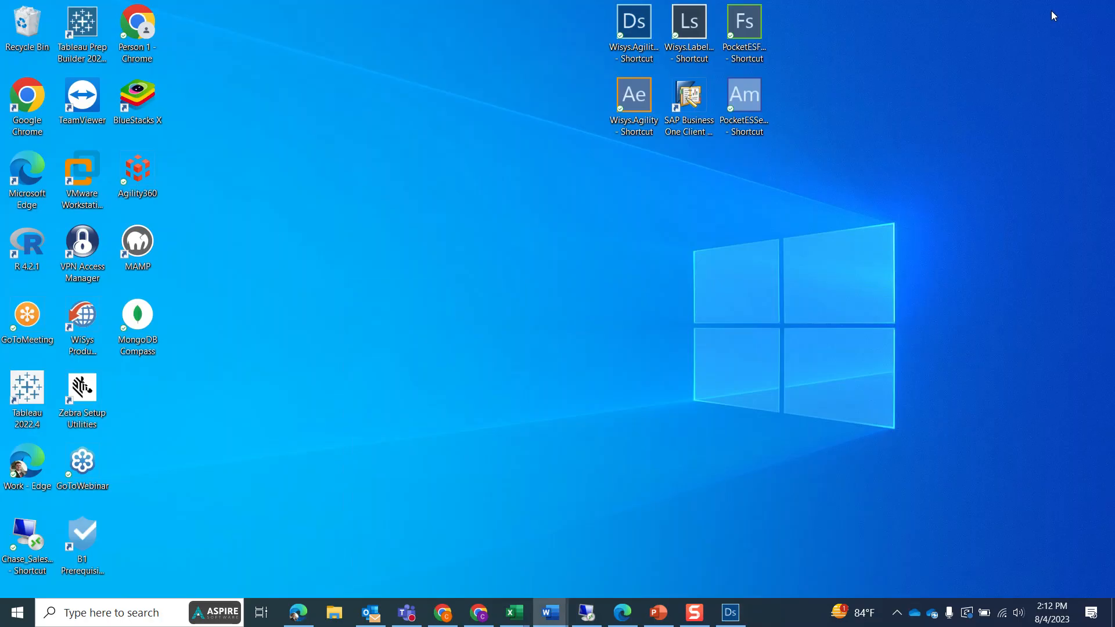
left_click(638, 113)
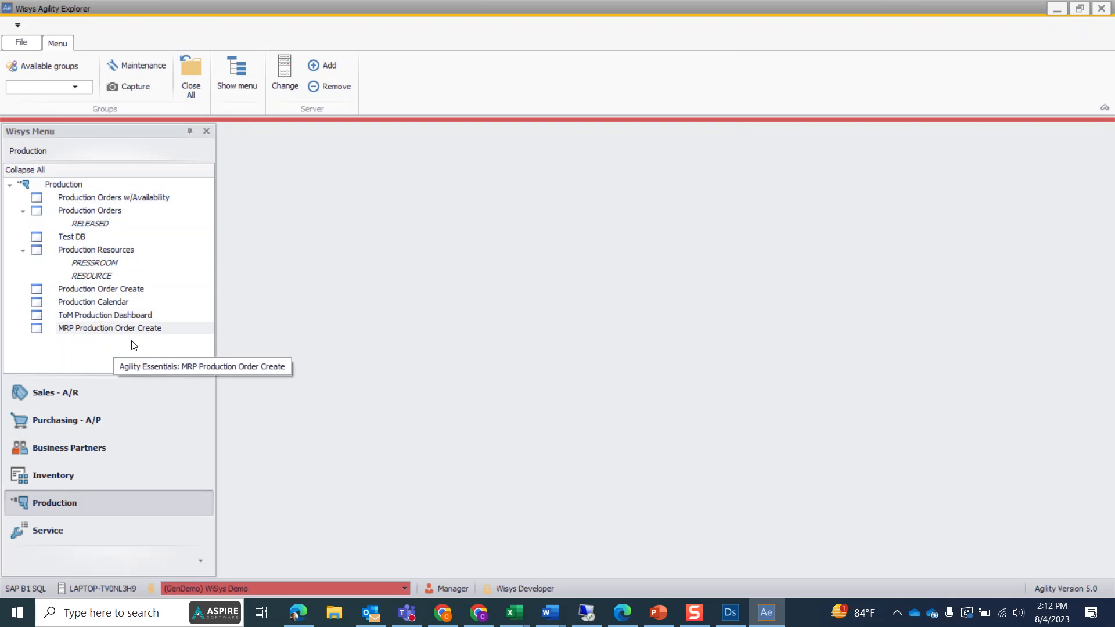
left_click(107, 314)
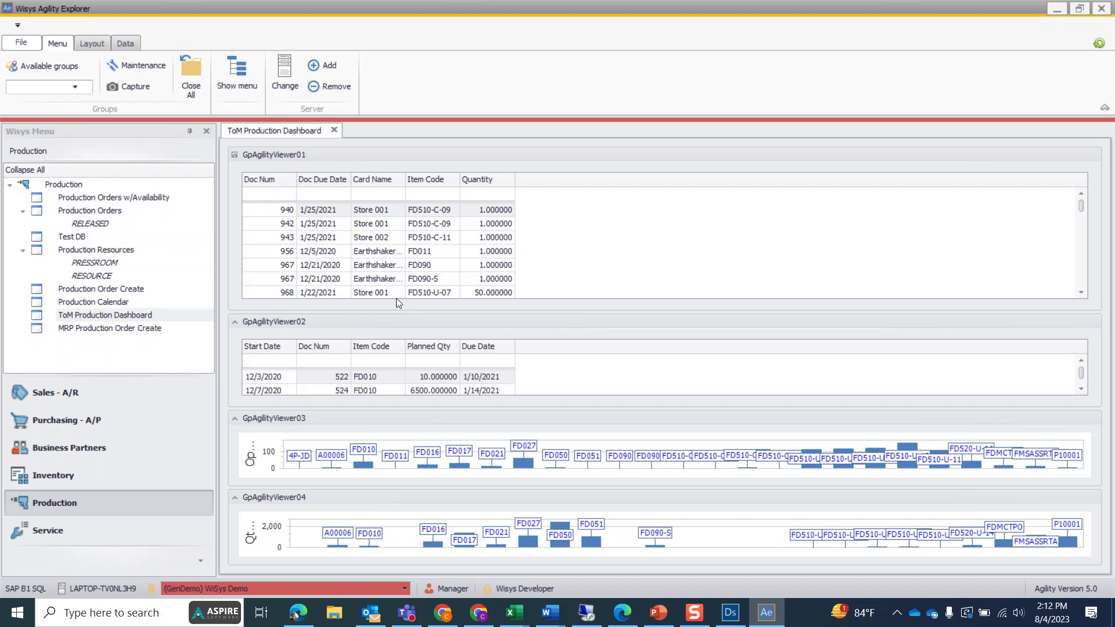
- Start designing the dashboard layout and show the layout tree in the customization window
left_click(133, 45)
left_click(95, 41)
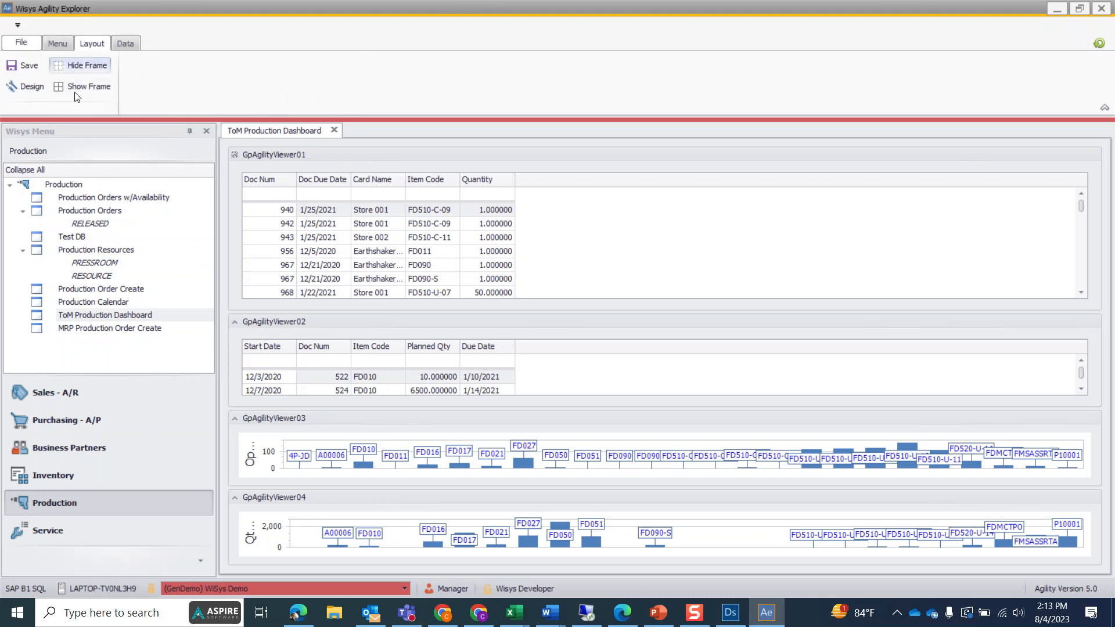
left_click(29, 86)
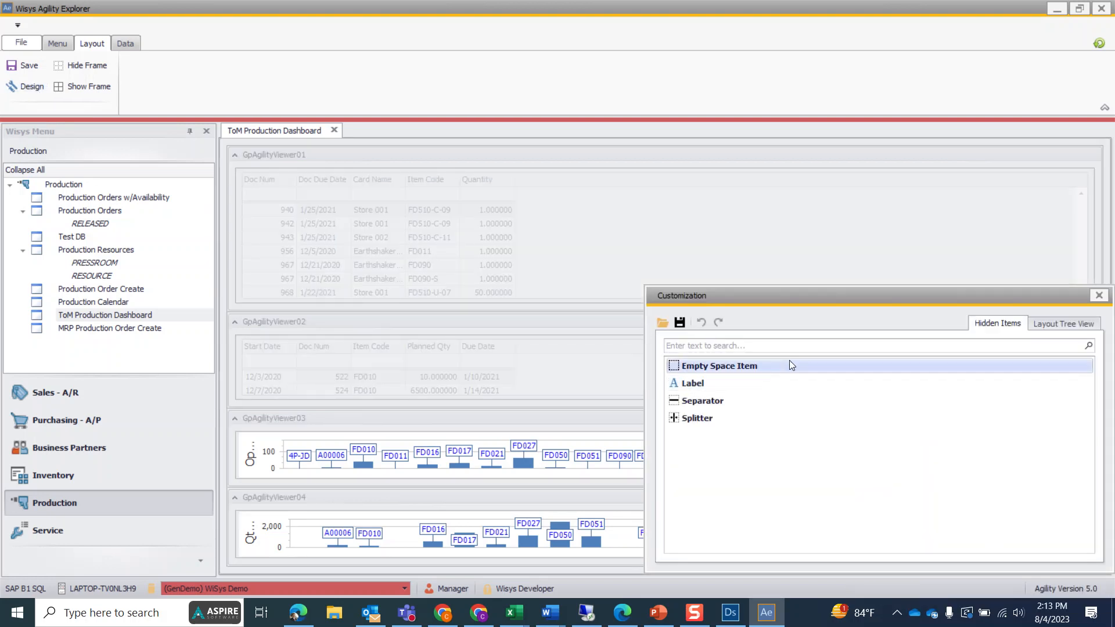
left_click_drag(731, 297, 669, 191)
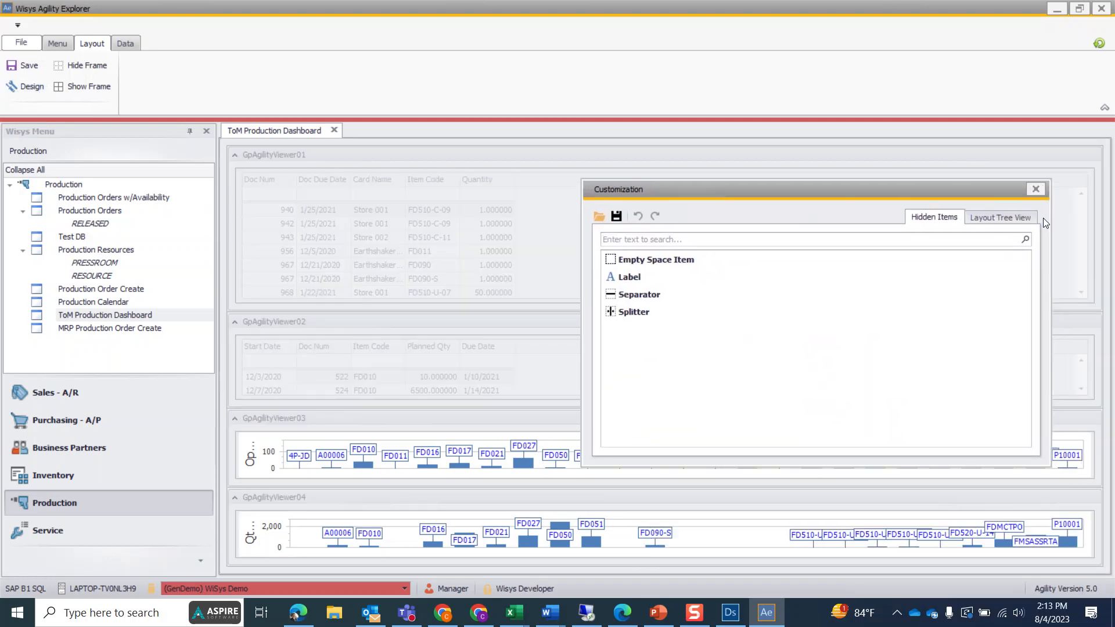
left_click(1013, 221)
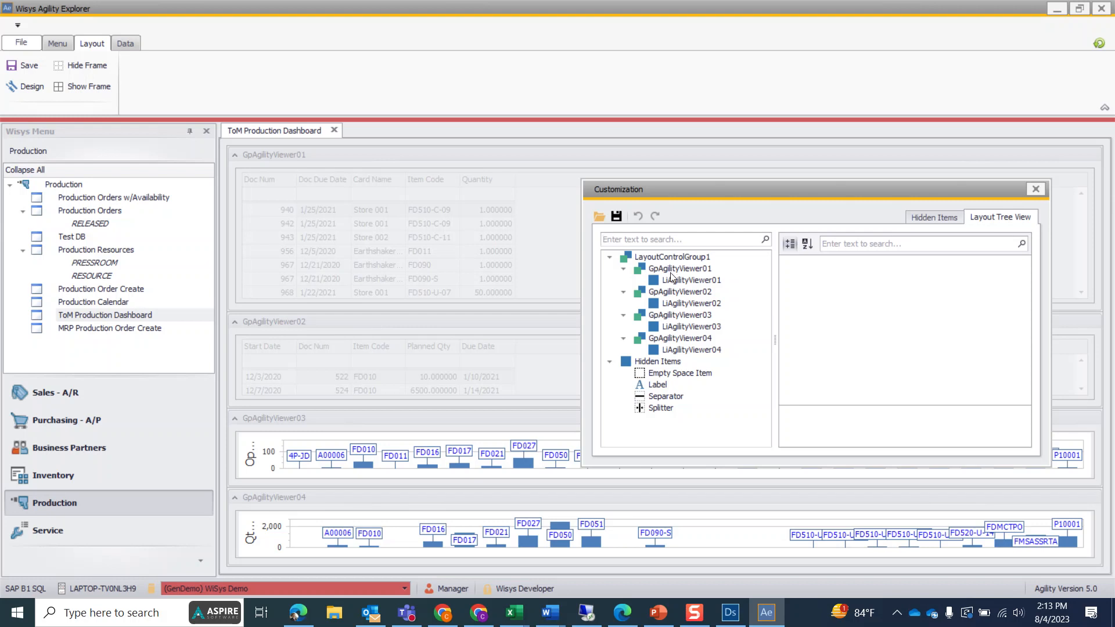
- Try to move LiAgilityViewer01 and LiAgilityViewer04 out of their groups, and hide the GpAgilityViewer01 group
left_click_drag(684, 281, 656, 266)
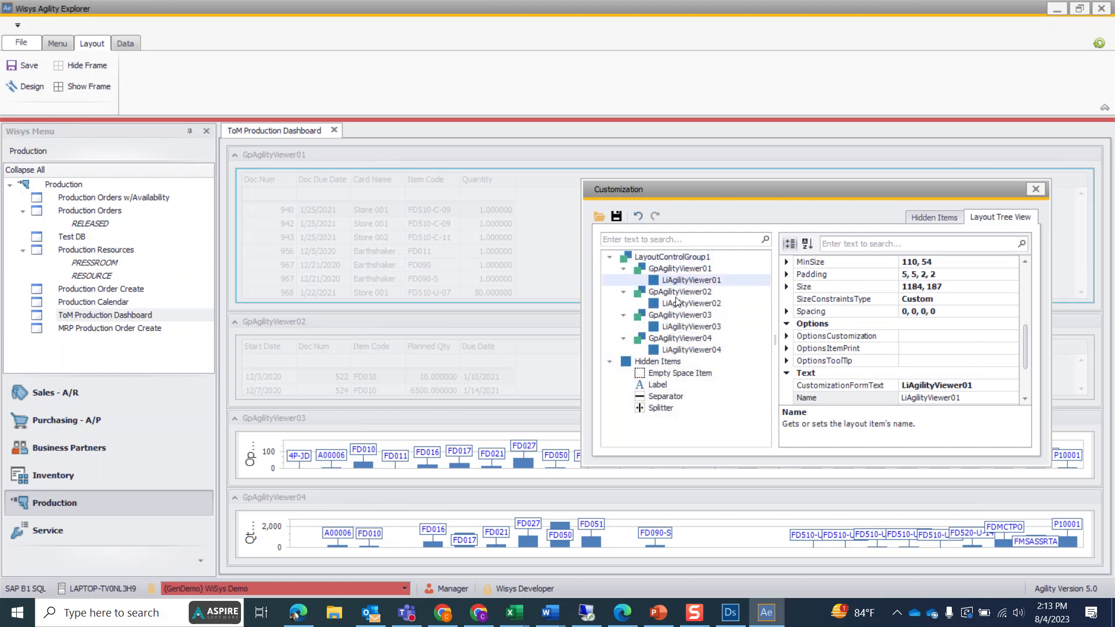
left_click_drag(678, 350, 678, 258)
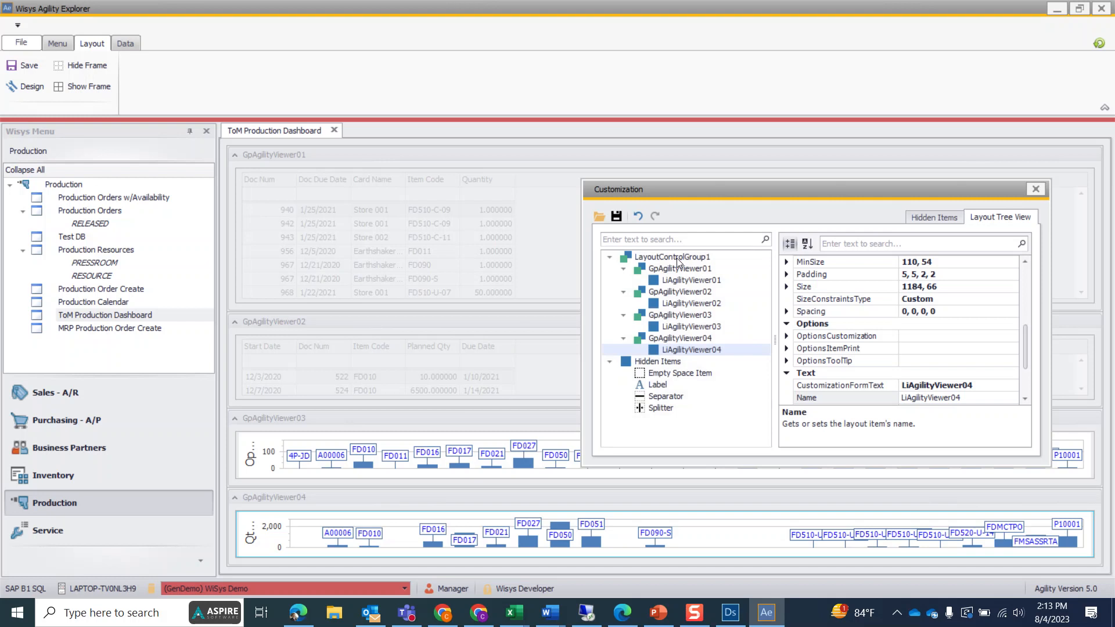
right_click(663, 268)
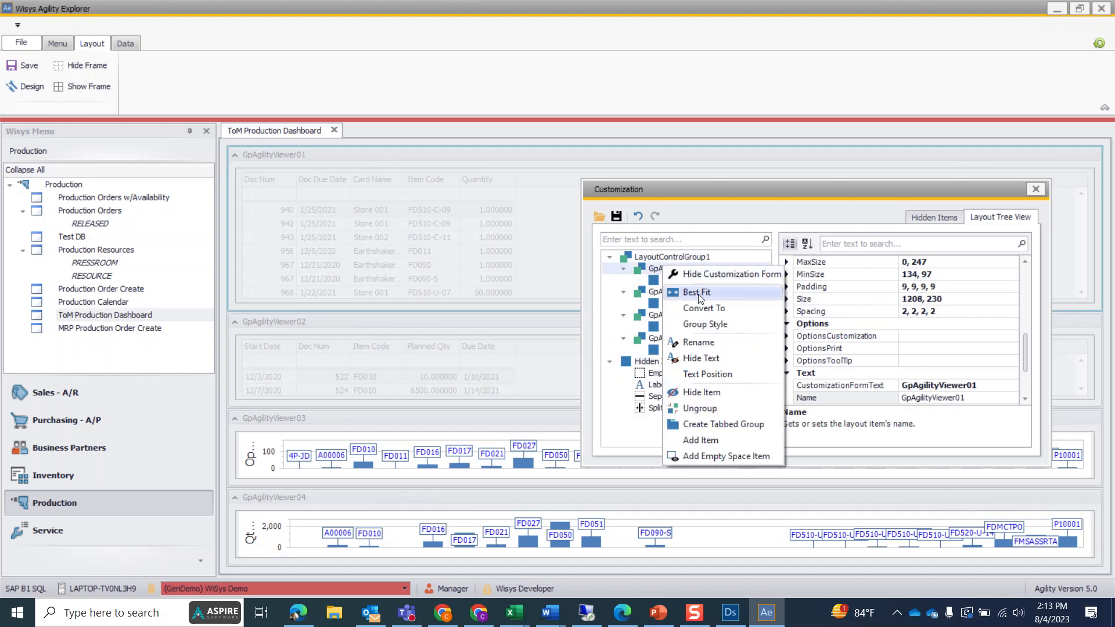
left_click(709, 395)
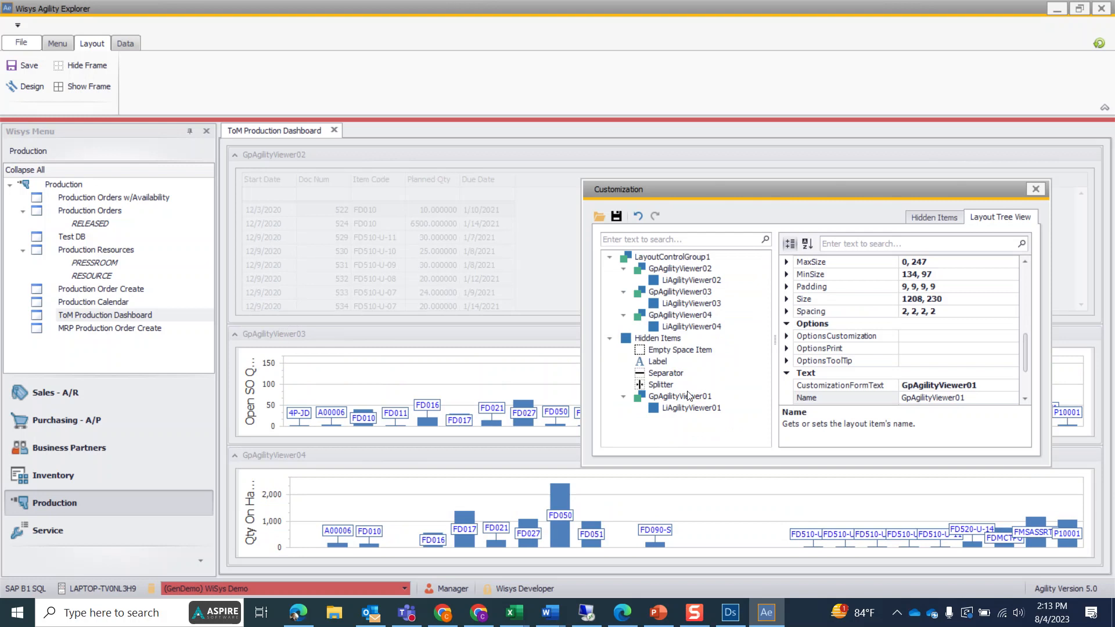
- Gather LiAgilityViewer04, LiAgilityViewer01 and LiAgilityViewer02 in the GpAgilityViewer03 group beside LiAgilityViewer03
left_click_drag(690, 408, 677, 306)
right_click(681, 291)
right_click(674, 268)
left_click_drag(660, 283, 685, 297)
- Hide the GpAgilityViewer04 heading text, and hide the GpAgilityViewer03, GpAgilityViewer04 and GpAgilityViewer02 groups from the layout
right_click(669, 338)
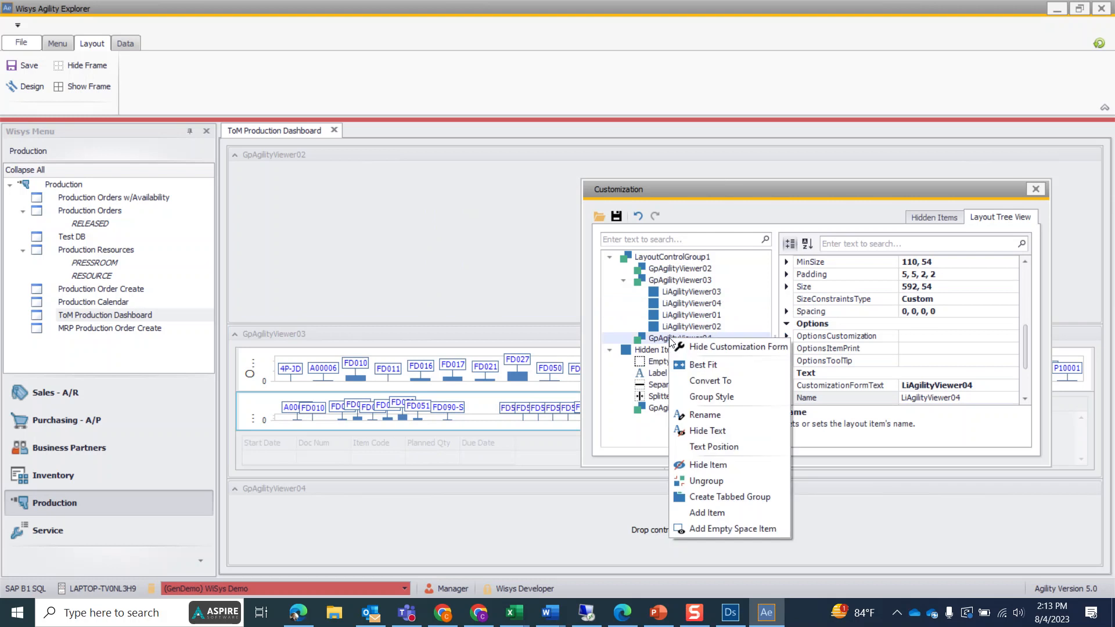
left_click(715, 433)
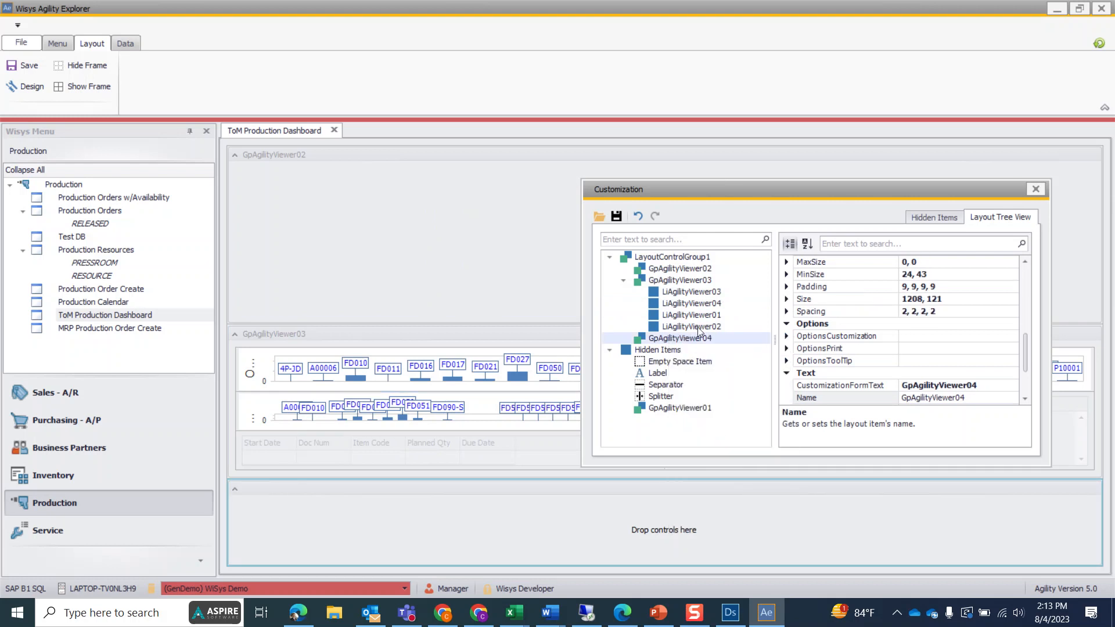
right_click(676, 282)
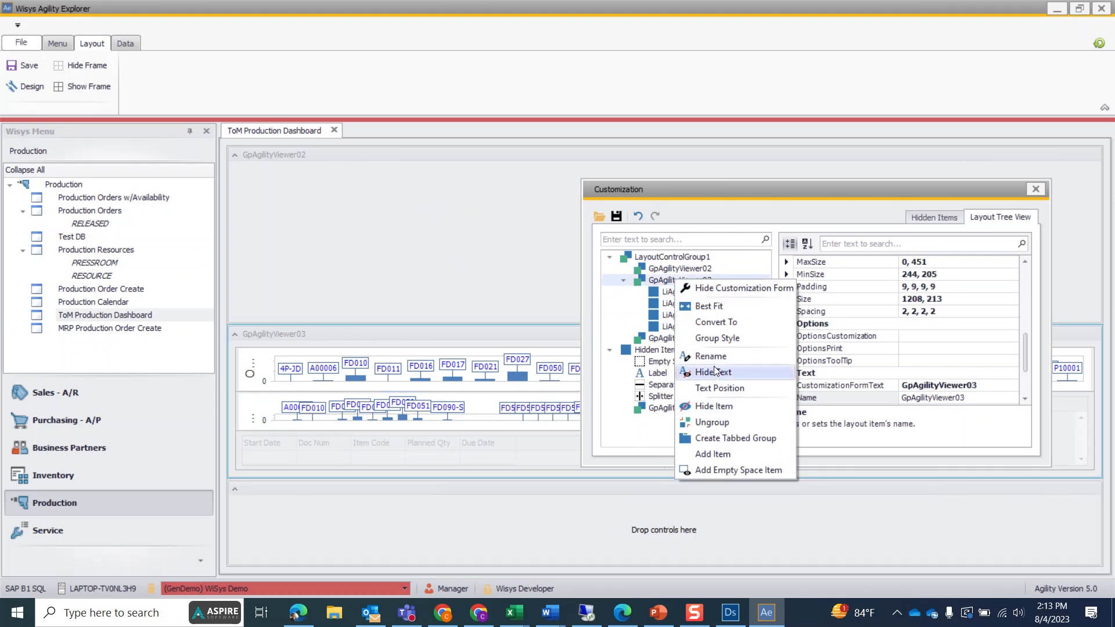
left_click(715, 405)
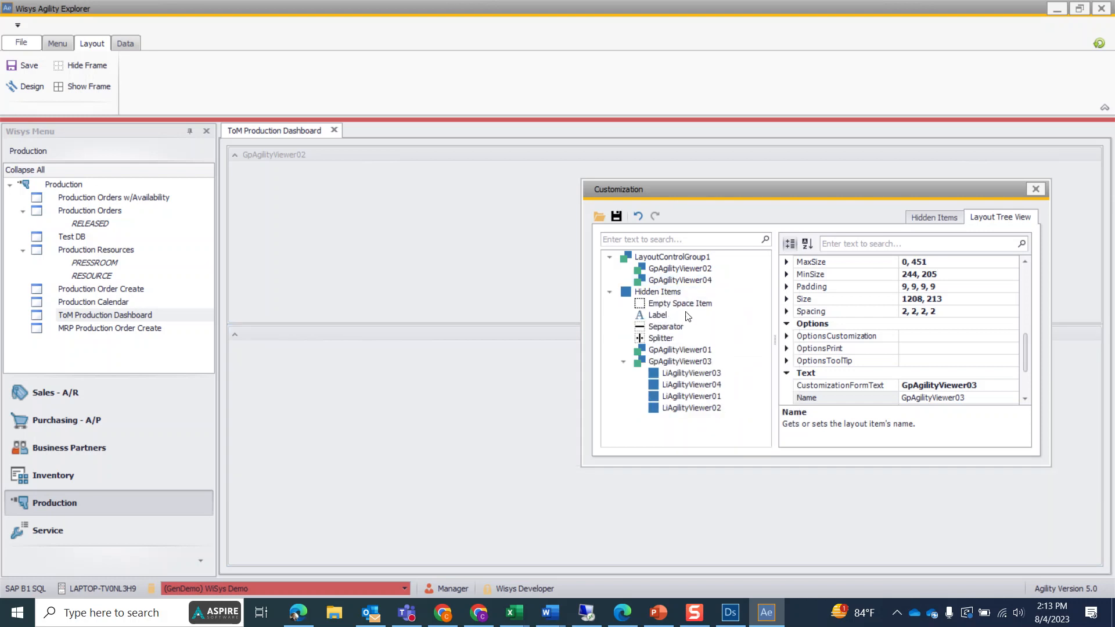
right_click(682, 282)
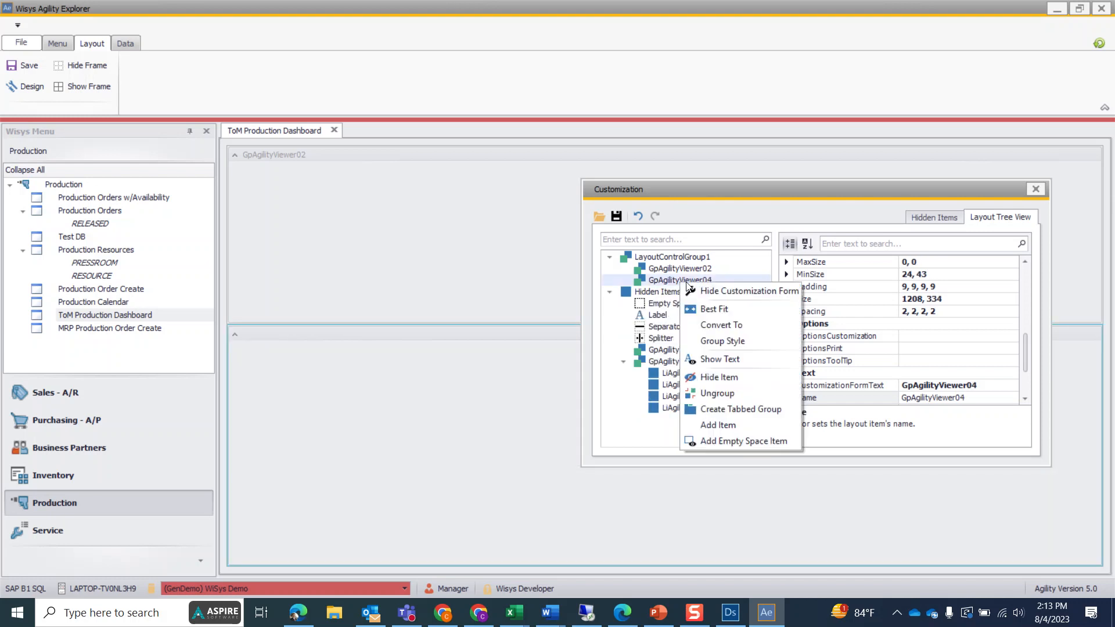
left_click(716, 380)
right_click(681, 268)
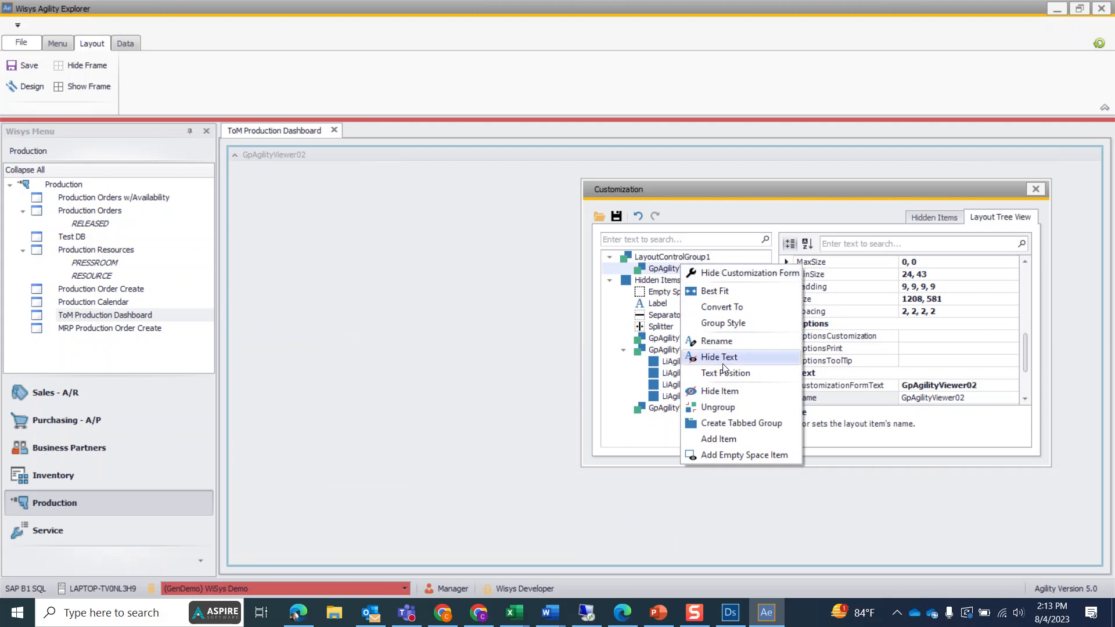
left_click(720, 388)
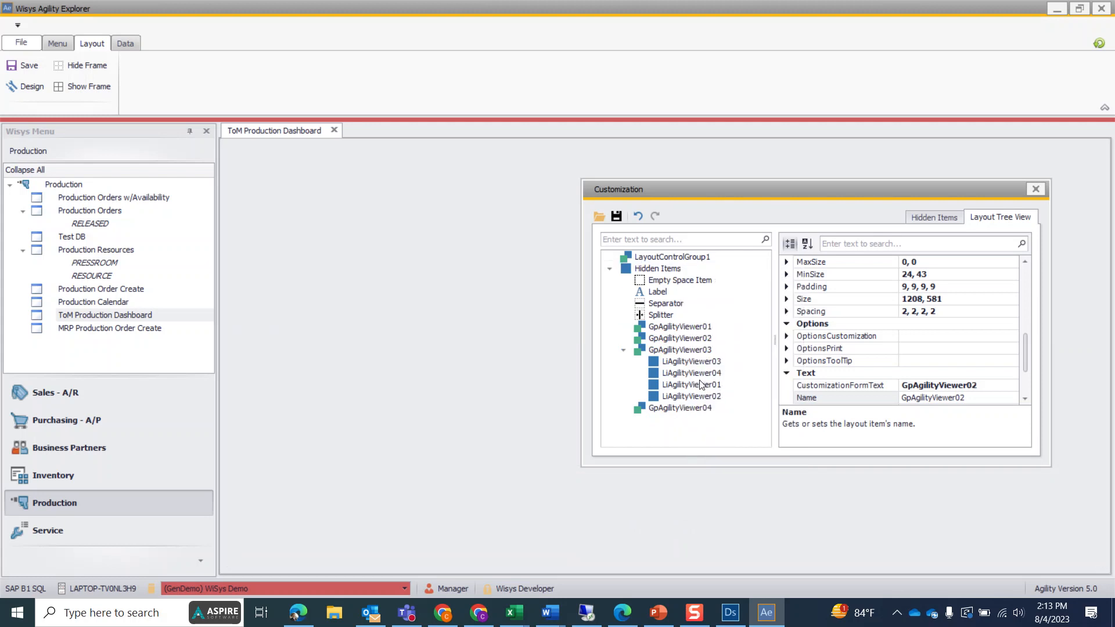
- Place the four viewer items directly under LayoutControlGroup1 in the order 04, 02, 01, 03, and close the customization window to check the dashboard
left_click_drag(680, 361, 681, 260)
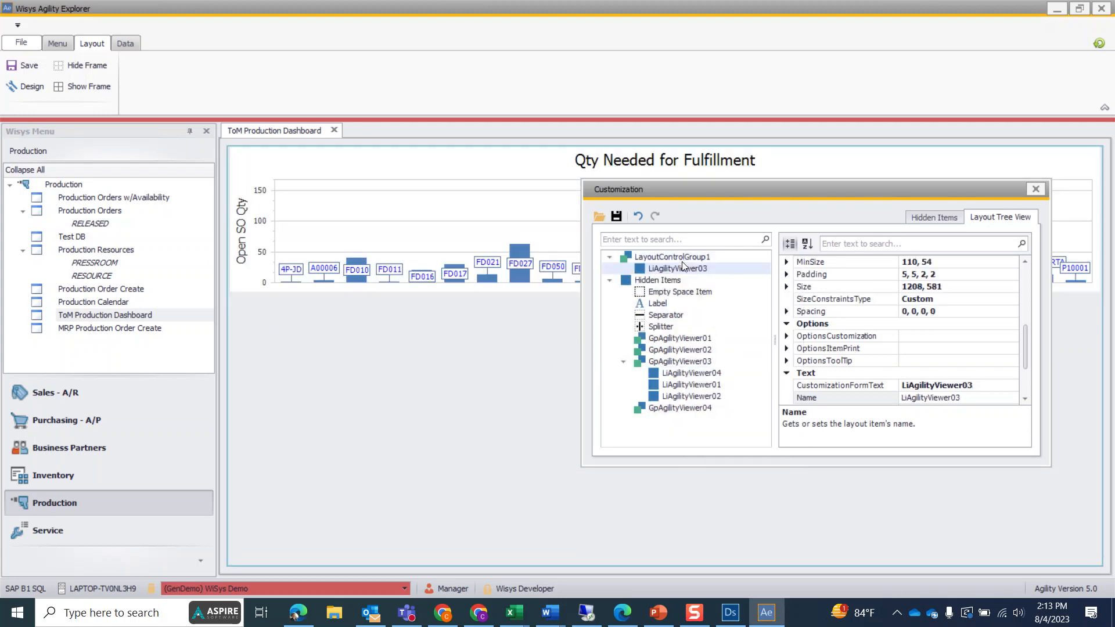
left_click_drag(680, 355, 676, 259)
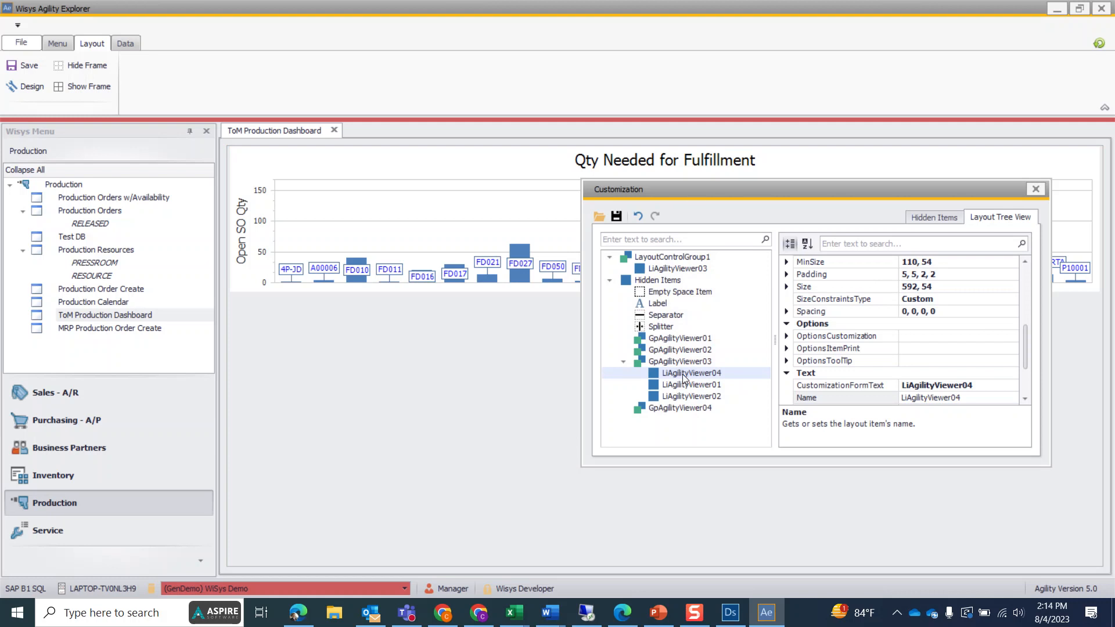
left_click_drag(679, 375, 669, 264)
left_click_drag(688, 396, 677, 278)
left_click_drag(688, 397, 696, 294)
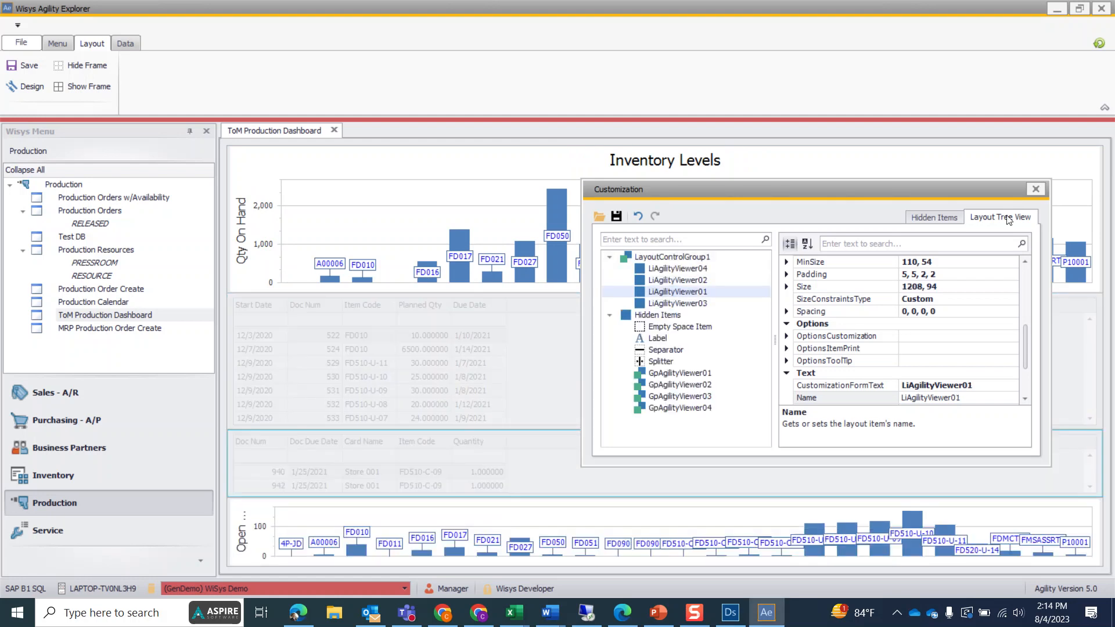
left_click(1035, 189)
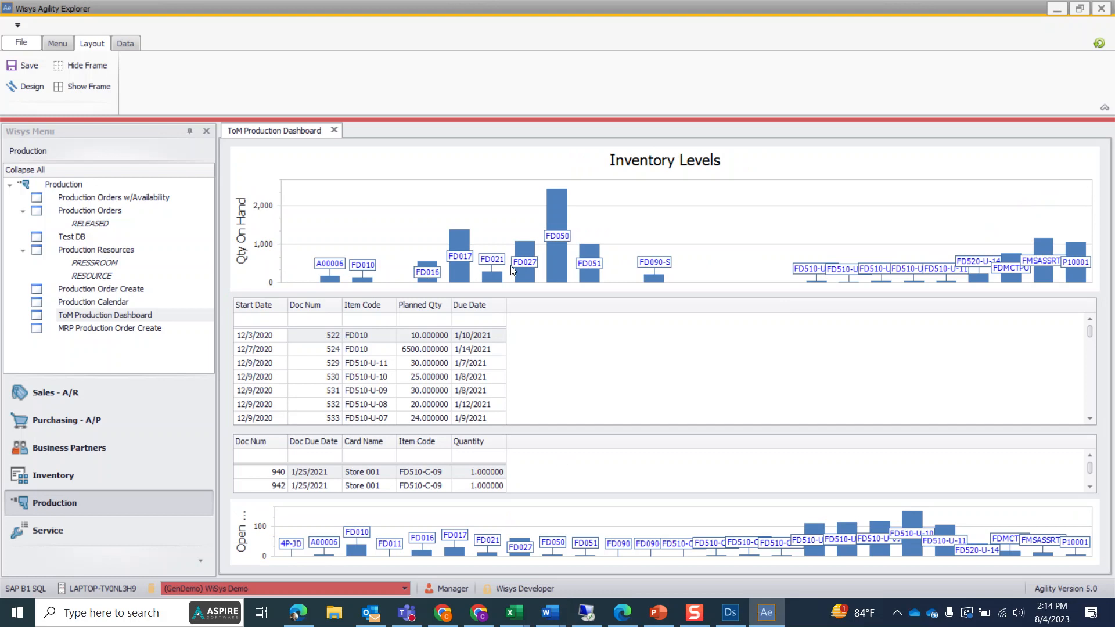
scroll(650, 363, "down", 1)
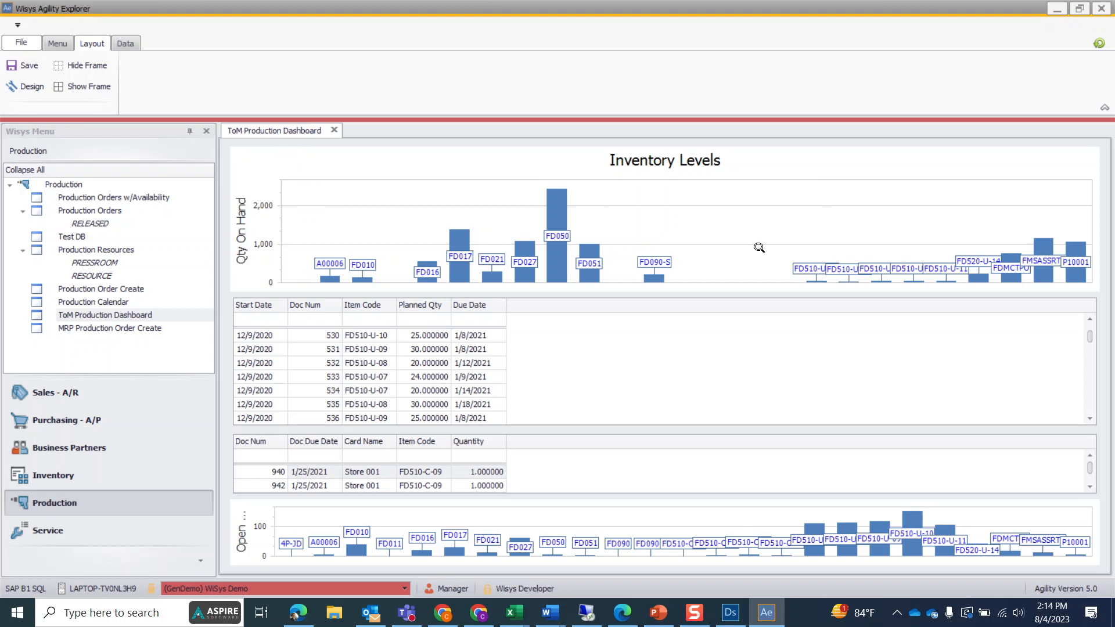
- Reopen the layout customization clear of the dashboard and place the Inventory Levels graph to the right of the production orders grid
left_click(22, 87)
left_click_drag(766, 299, 219, 159)
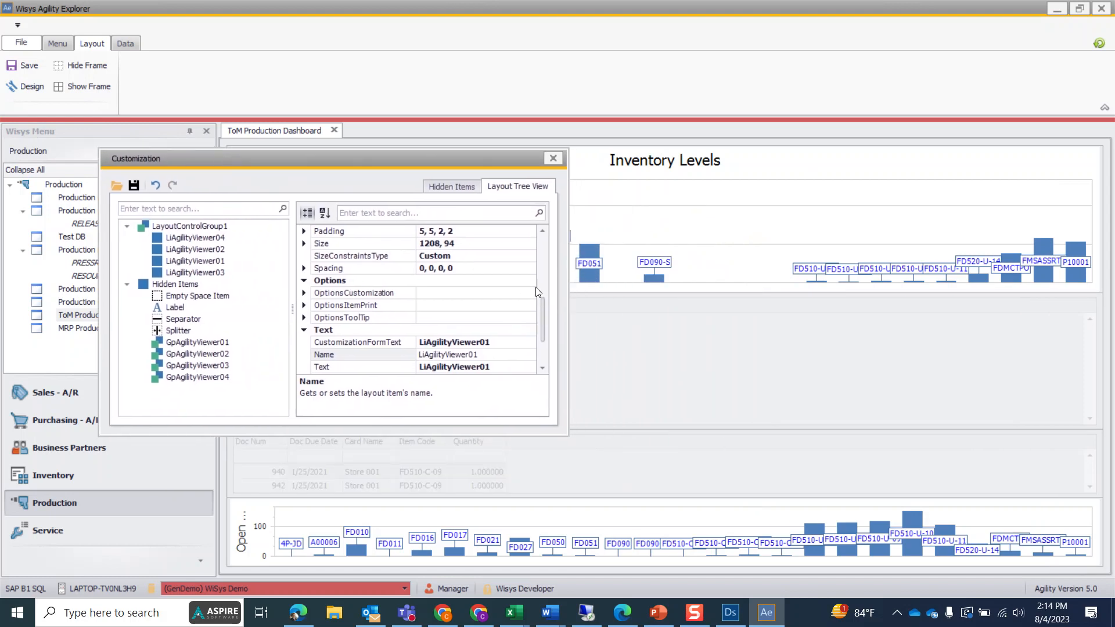
left_click_drag(569, 298, 282, 279)
left_click_drag(200, 160, 126, 107)
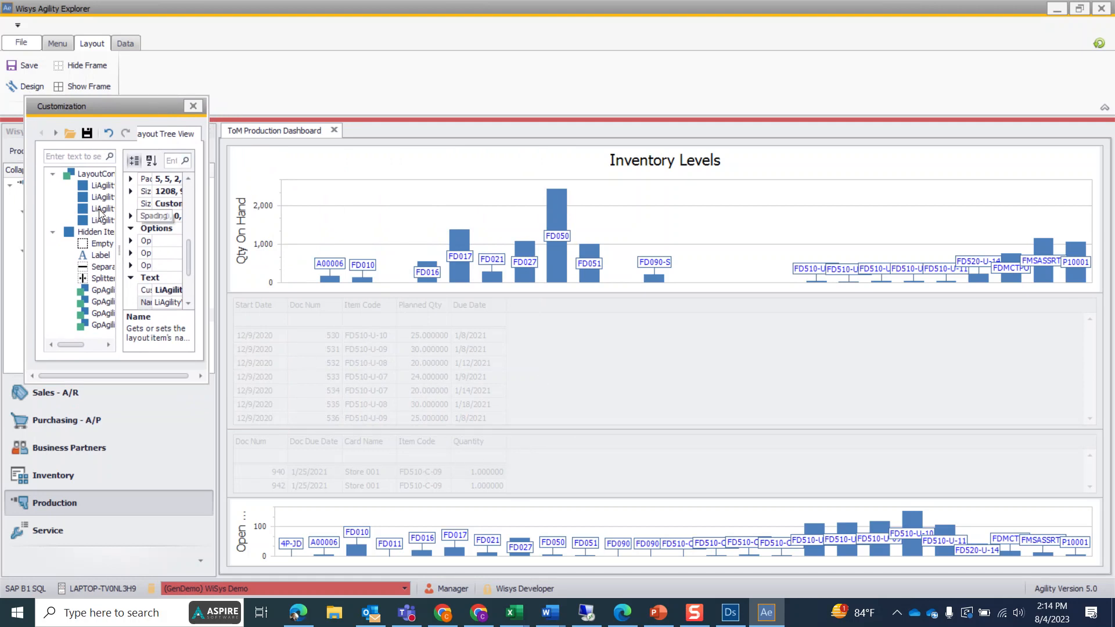
left_click(553, 194)
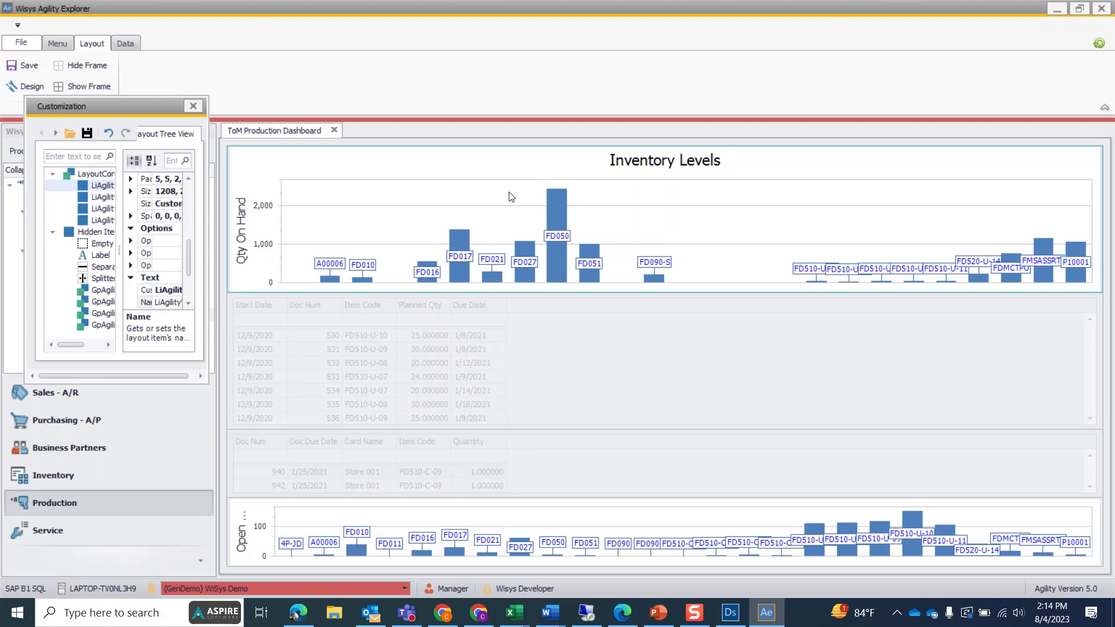
left_click_drag(509, 196, 854, 343)
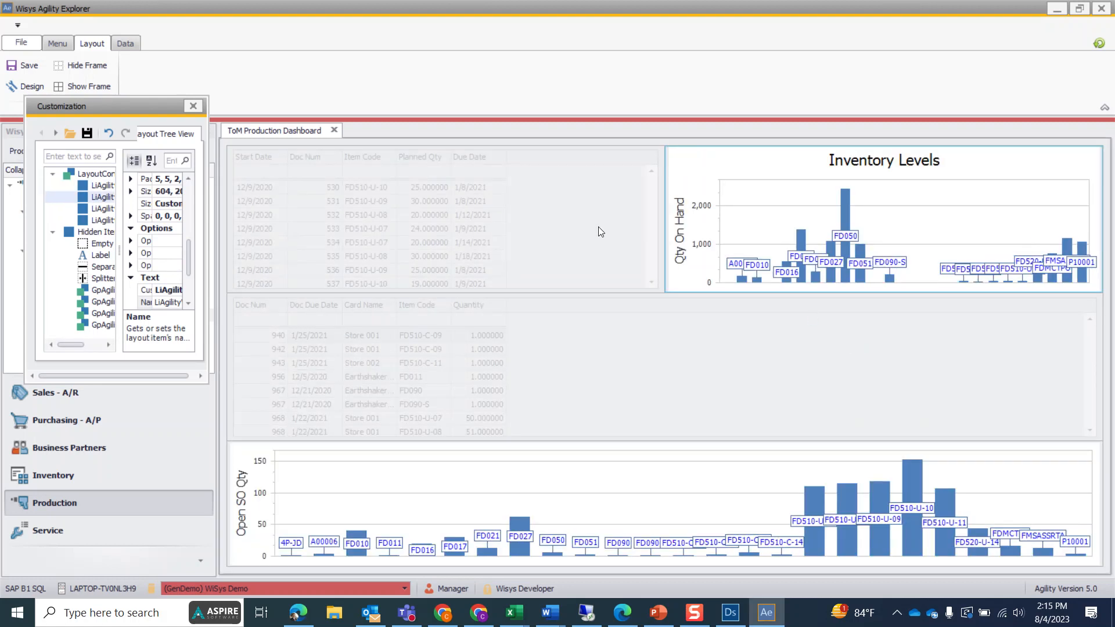
- Place the Qty Needed for Fulfillment graph beside the sales orders grid, below Inventory Levels, and close the layout customization
left_click(489, 200)
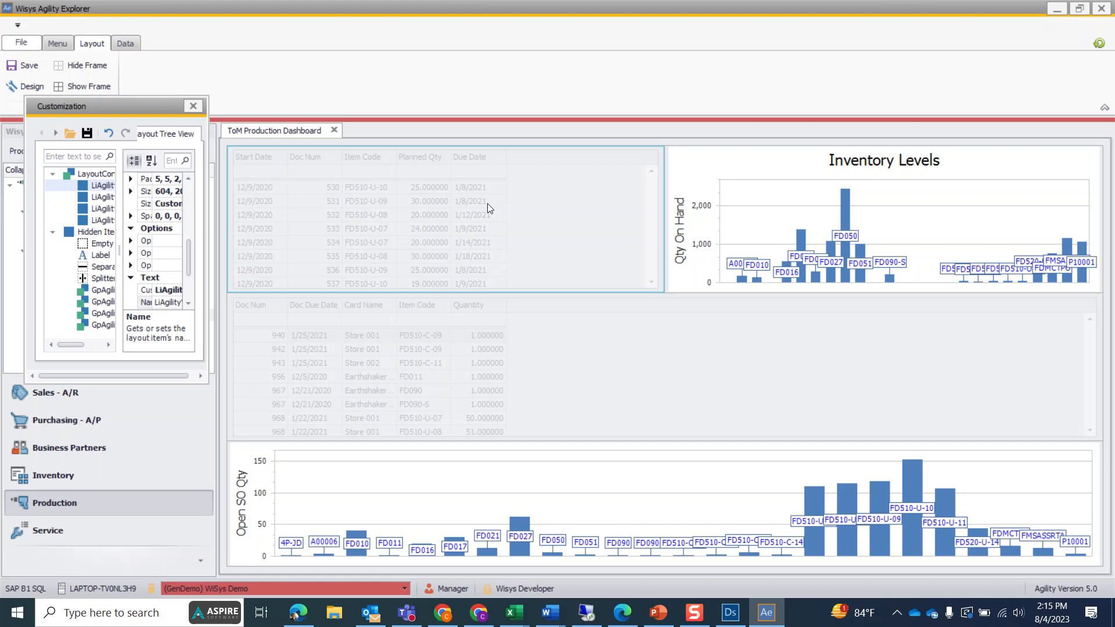
left_click(836, 217)
left_click(367, 214)
left_click(395, 467)
left_click_drag(395, 467, 789, 353)
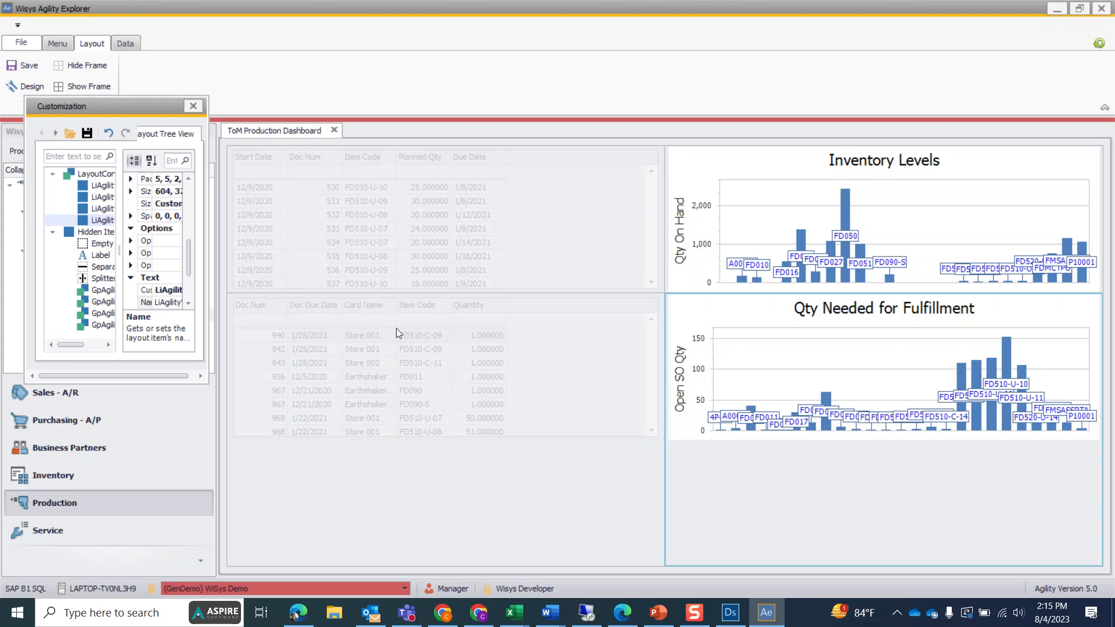
left_click(544, 377)
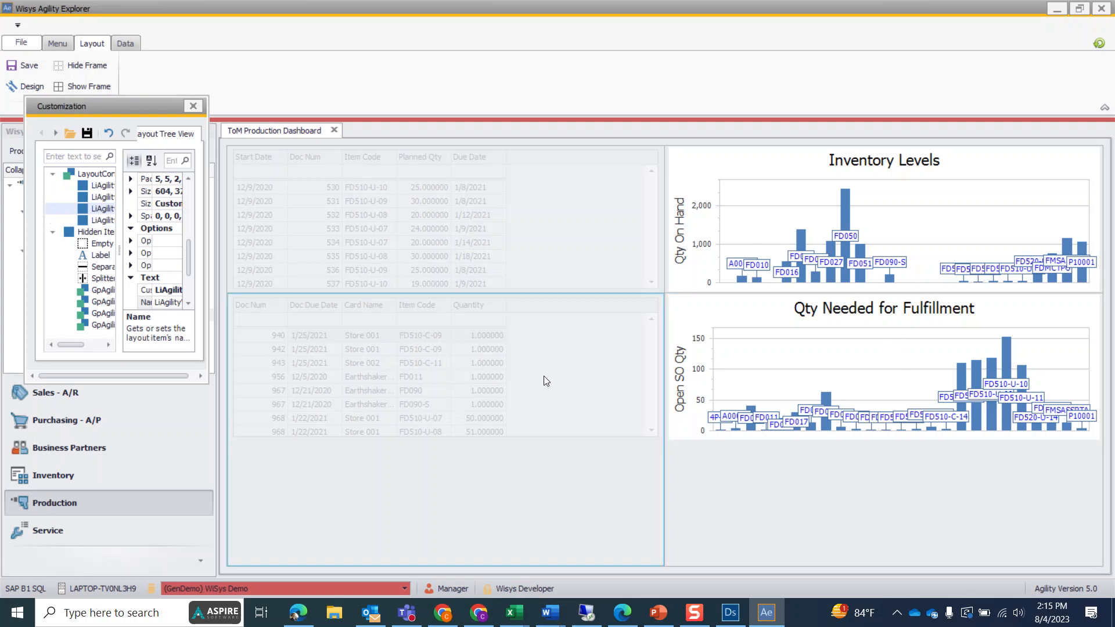
left_click(191, 106)
- Examine the rows of the dashboard's grids alongside the Inventory Levels and Qty Needed for Fulfillment graphs
scroll(538, 414, "down", 2)
scroll(520, 392, "down", 5)
scroll(517, 391, "up", 5)
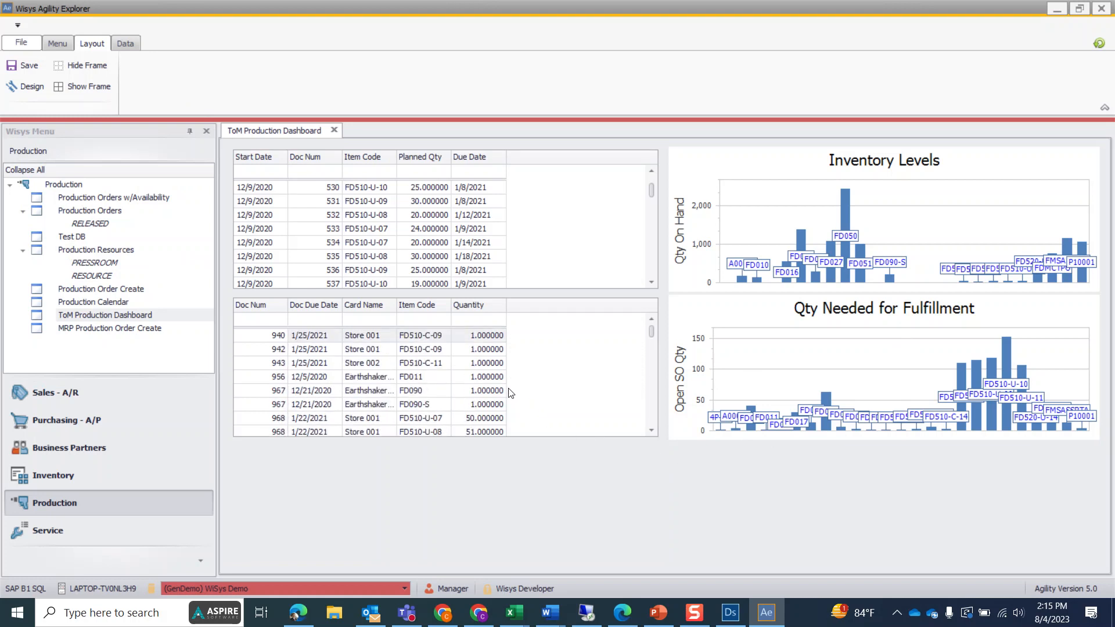
mouse_move(925, 416)
scroll(661, 215, "down", 2)
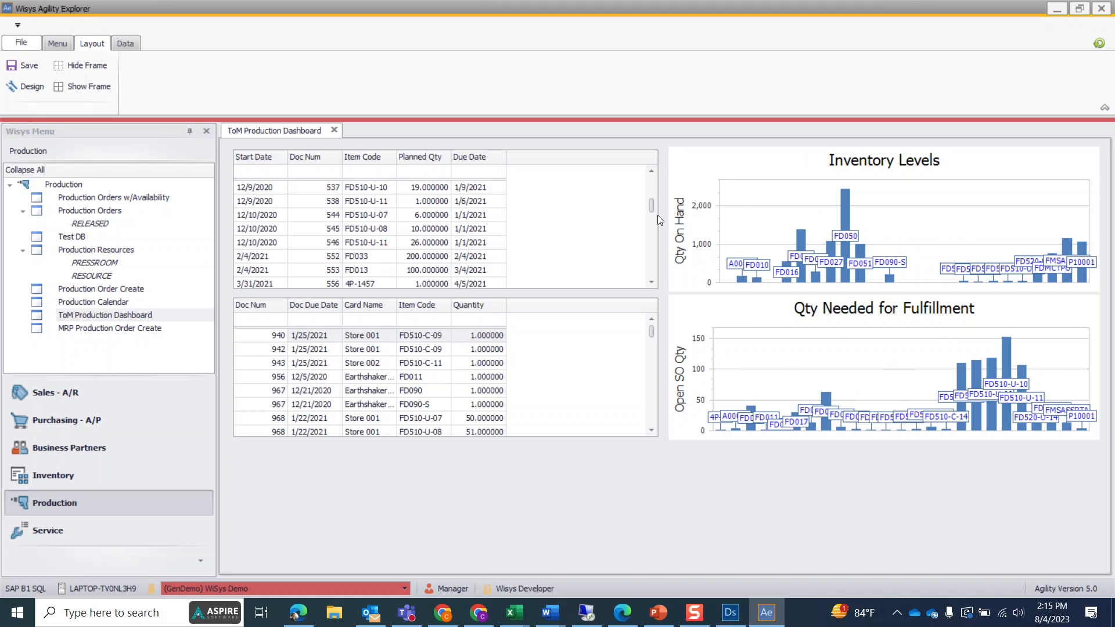
- Narrow the two grids to just past their last columns so both graphs widen, and close the layout customization
left_click(23, 86)
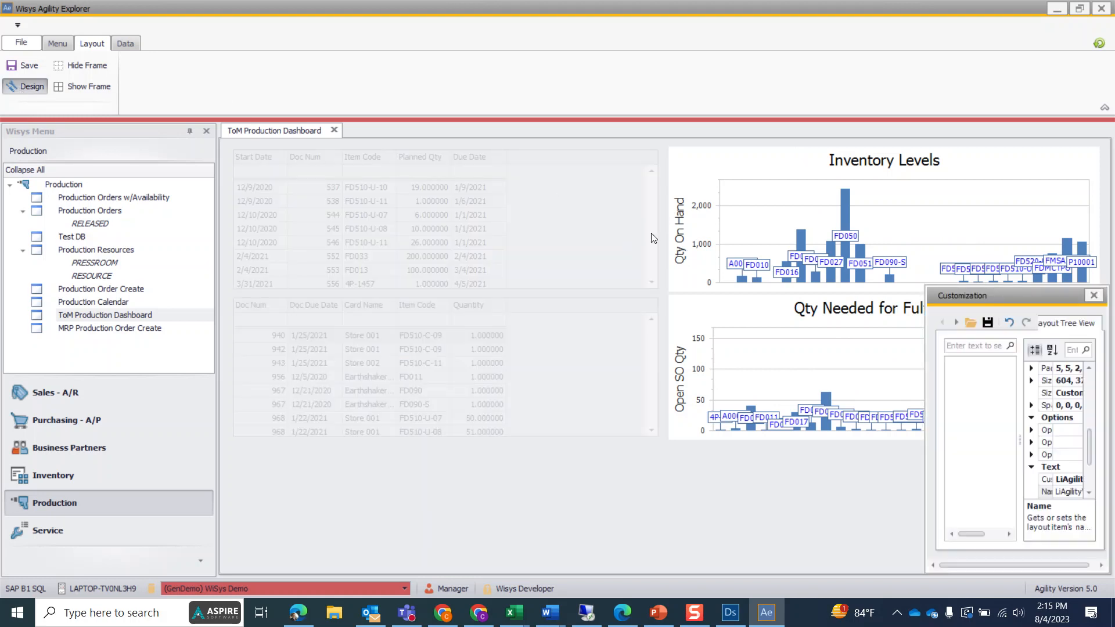
left_click_drag(664, 229, 531, 226)
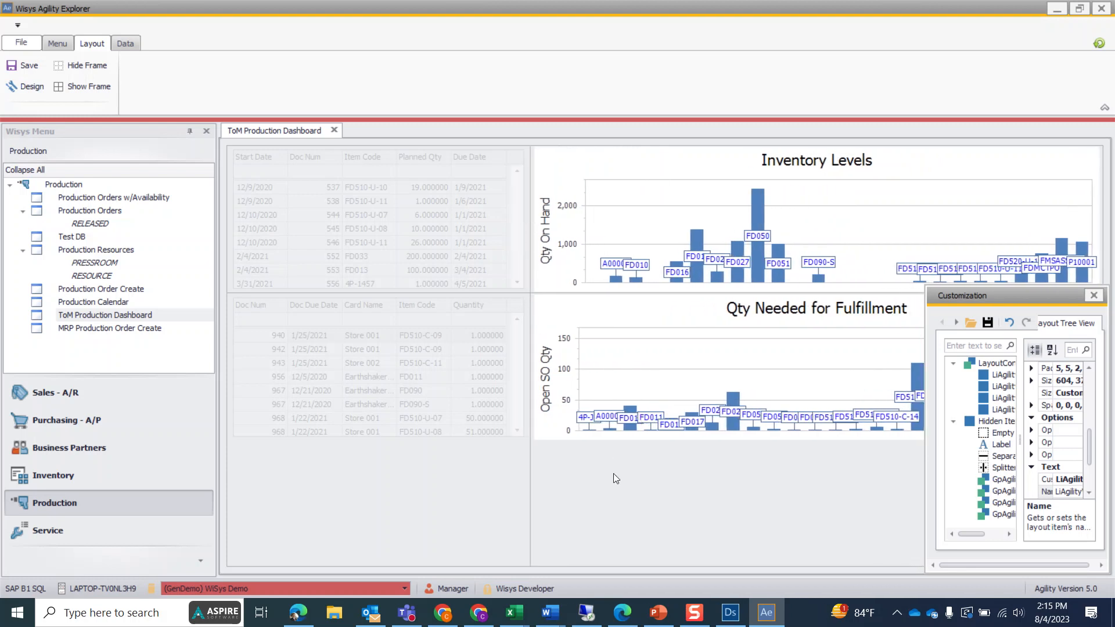
left_click(1094, 296)
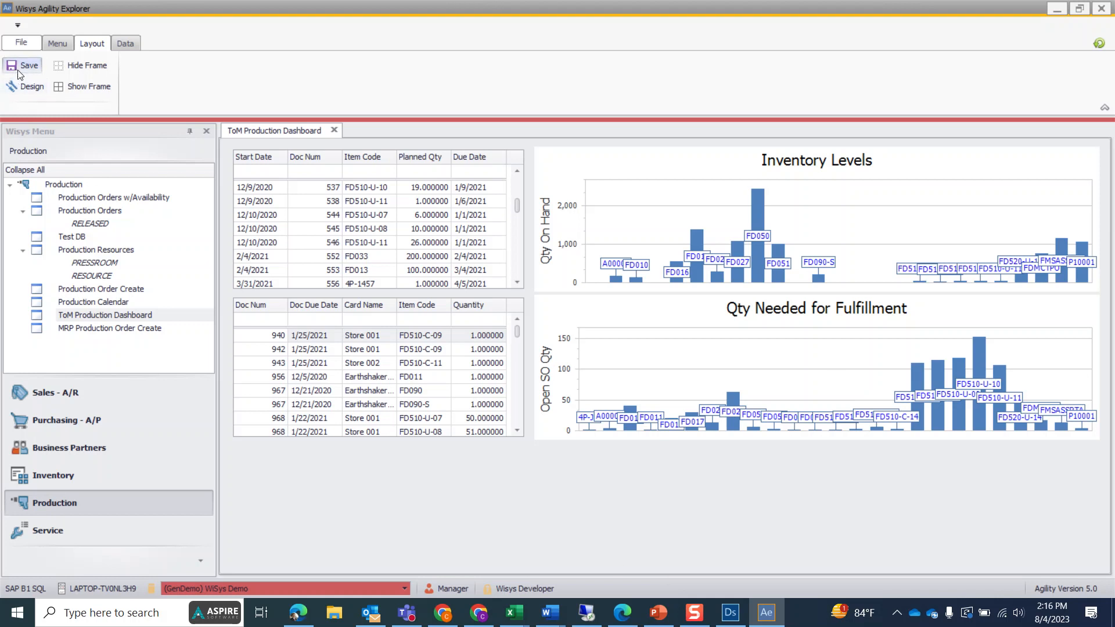
left_click(52, 45)
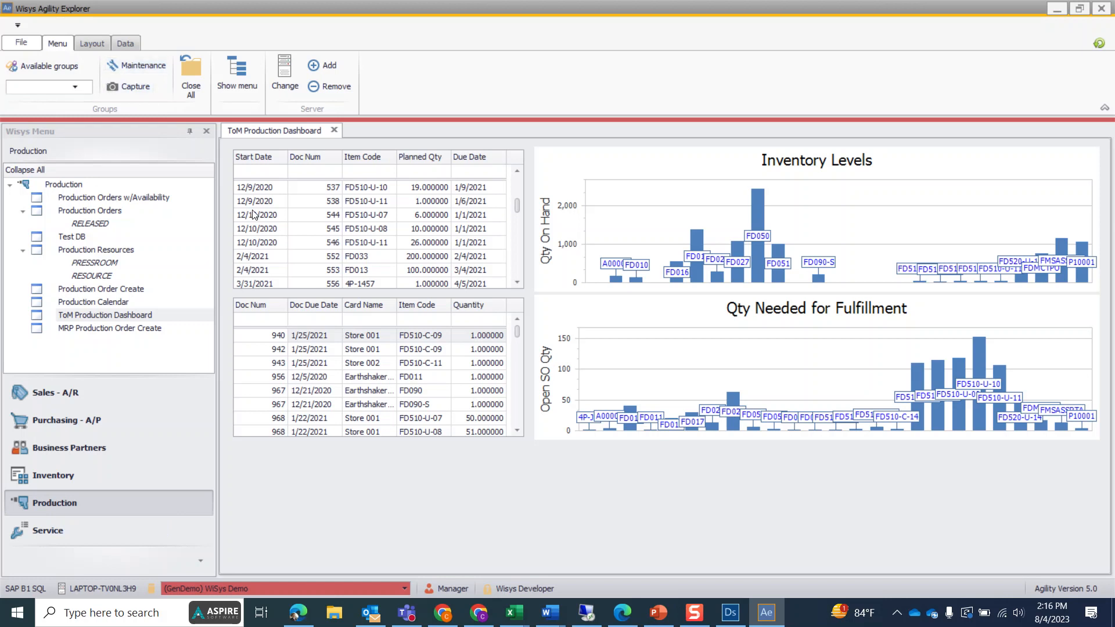
left_click(123, 42)
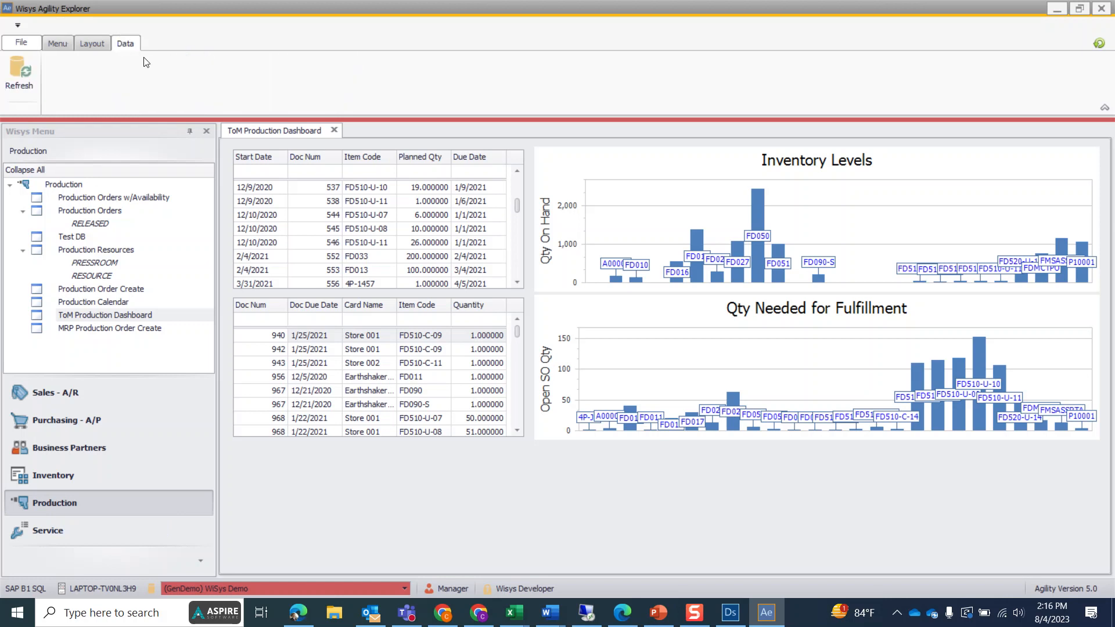
left_click(93, 44)
left_click(123, 44)
left_click_drag(518, 206, 513, 173)
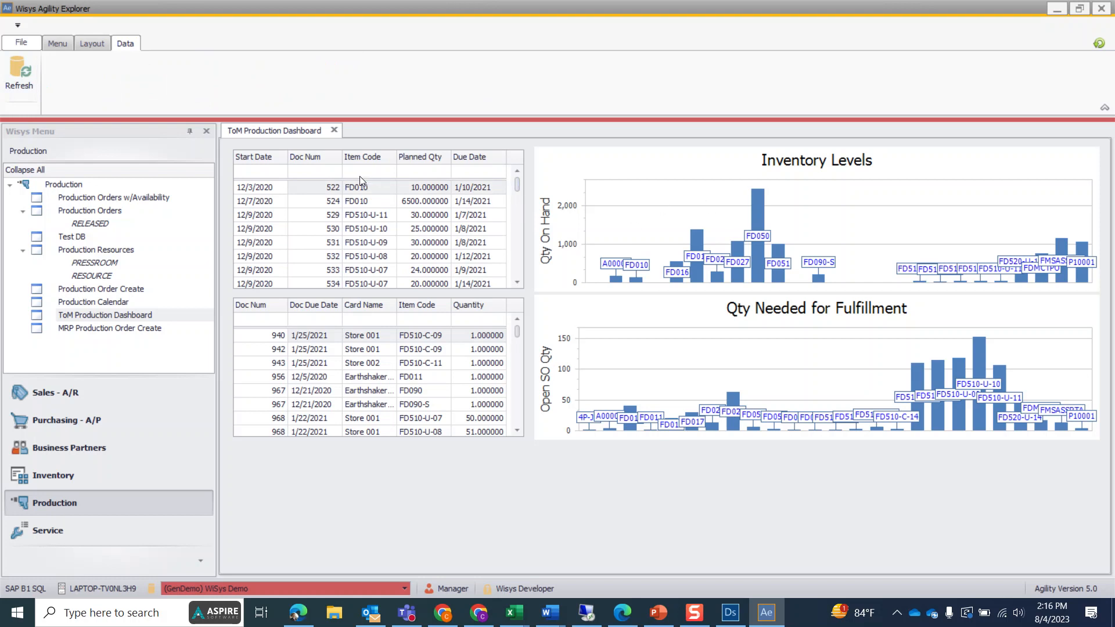
- Filter the sales orders grid to item code FD510-U-10
mouse_move(981, 384)
left_click(417, 320)
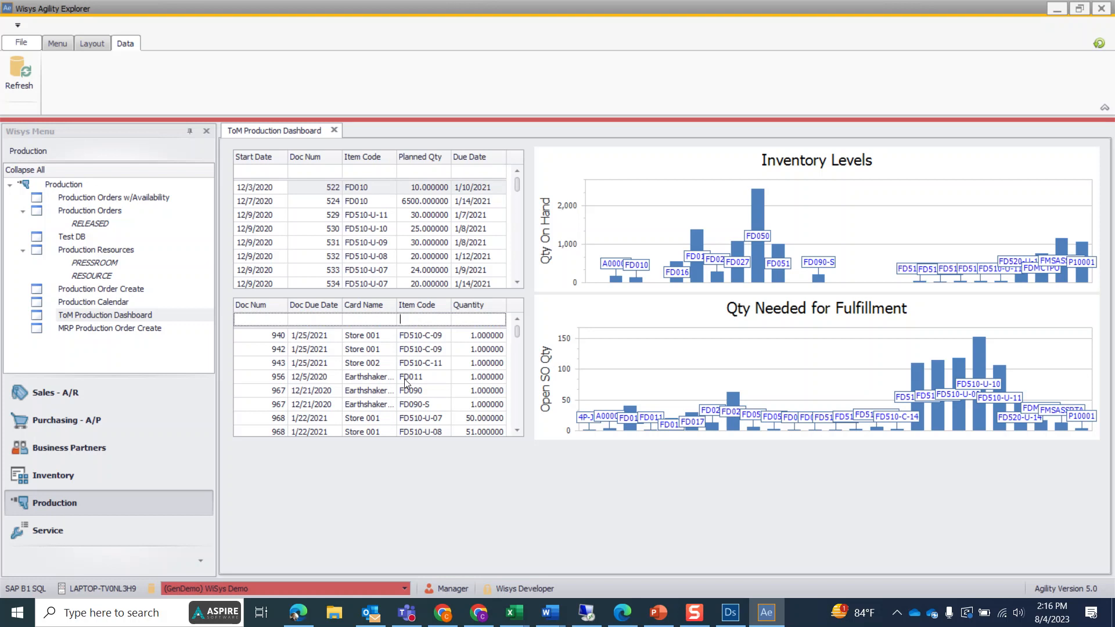
type("FD")
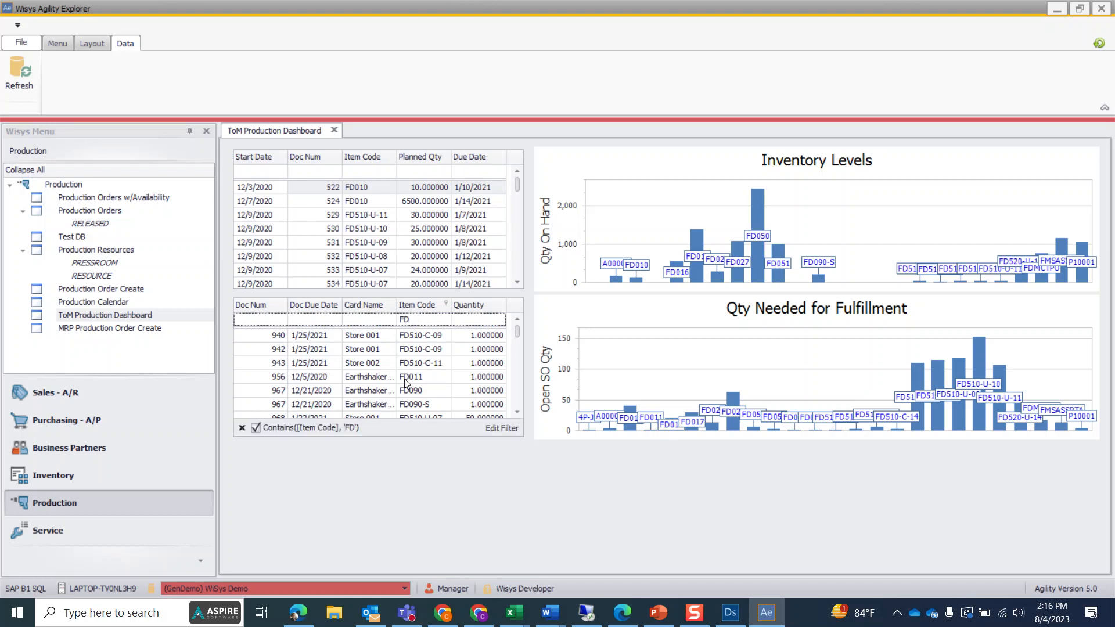
type("510-U-10")
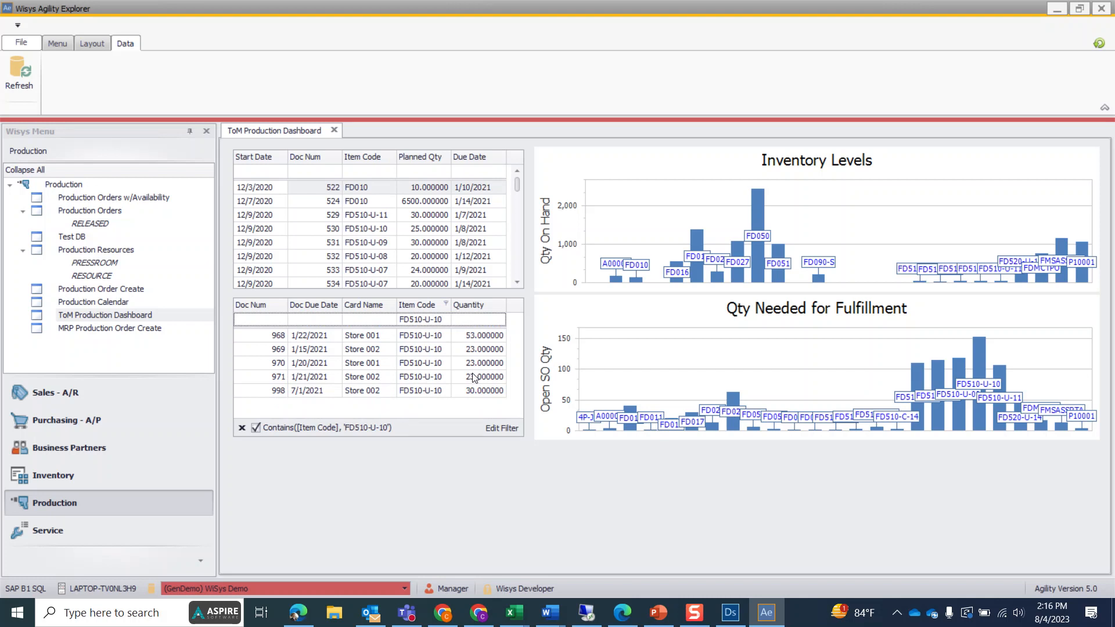
- Check the item's bar in the Inventory Levels graph and filter the production orders grid to item code FD510-U-10
mouse_move(822, 261)
left_click(973, 268)
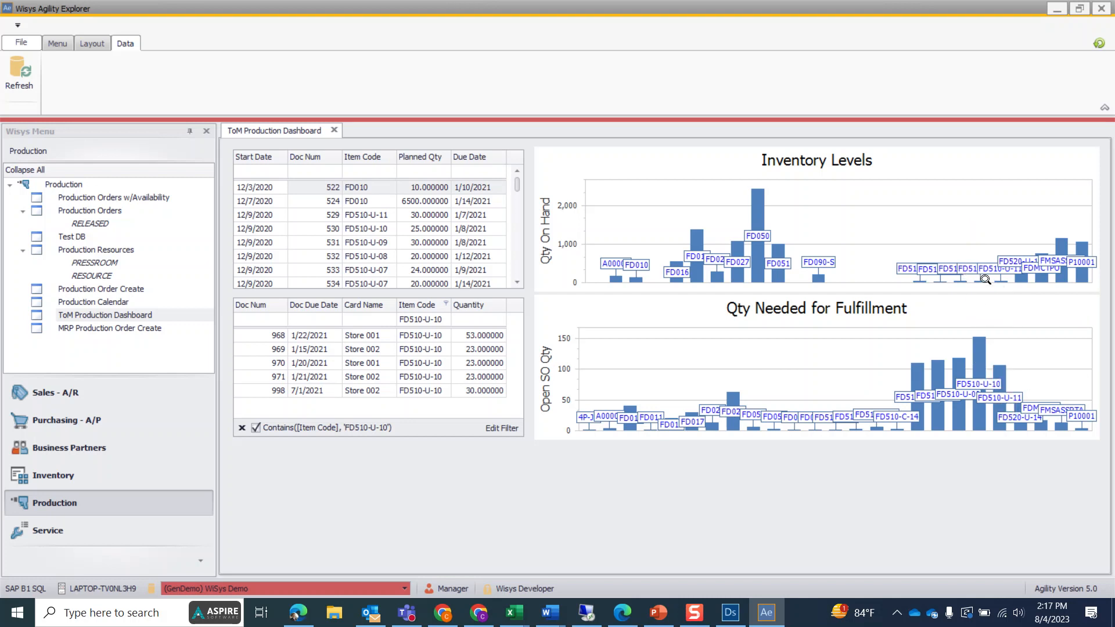
left_click(360, 176)
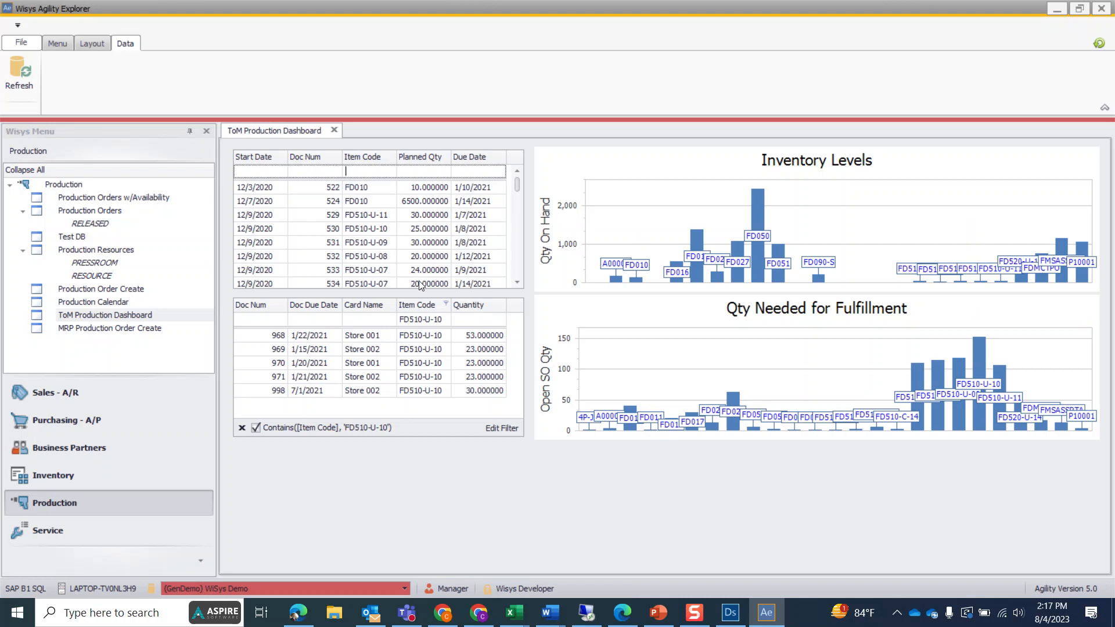
type("FD510")
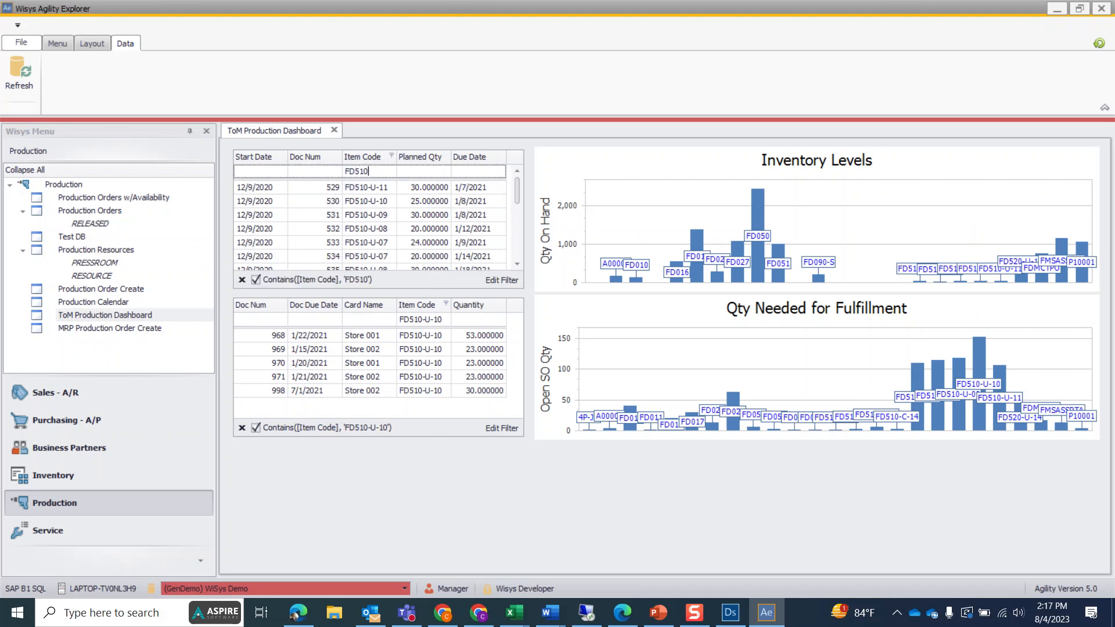
type("-U-10")
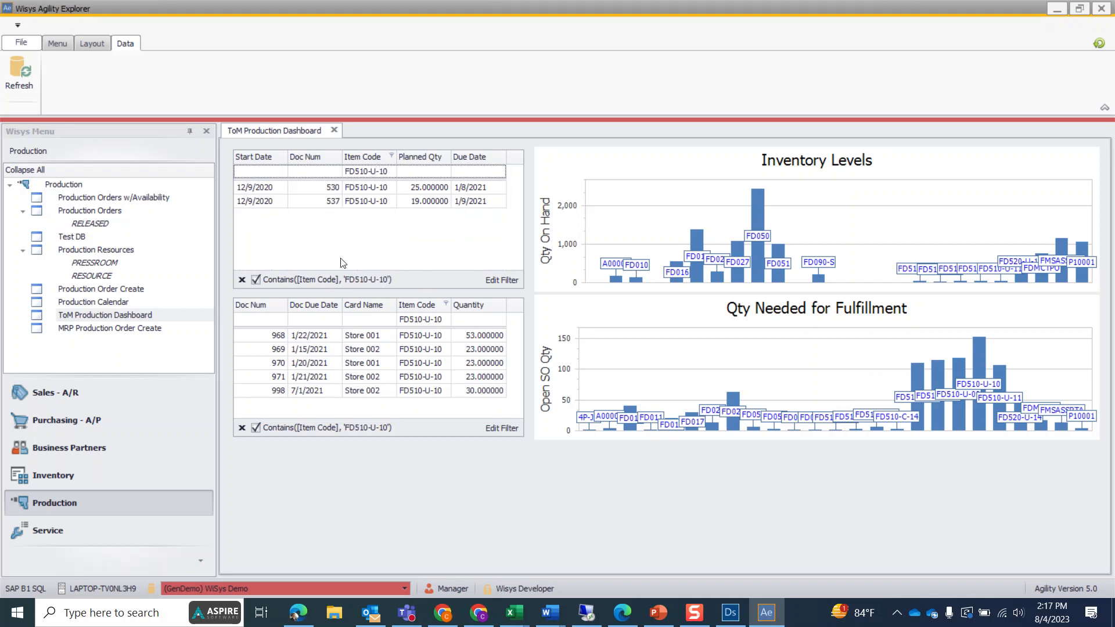